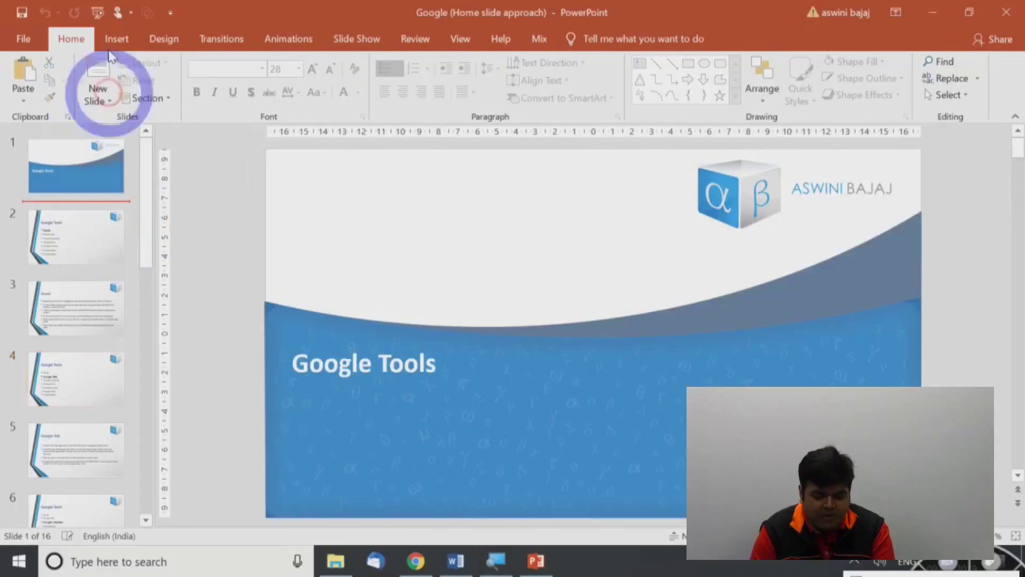
# - Add a blank slide and move it to the end of the deck as slide 17
pyautogui.click(98, 96)
pyautogui.click(115, 315)
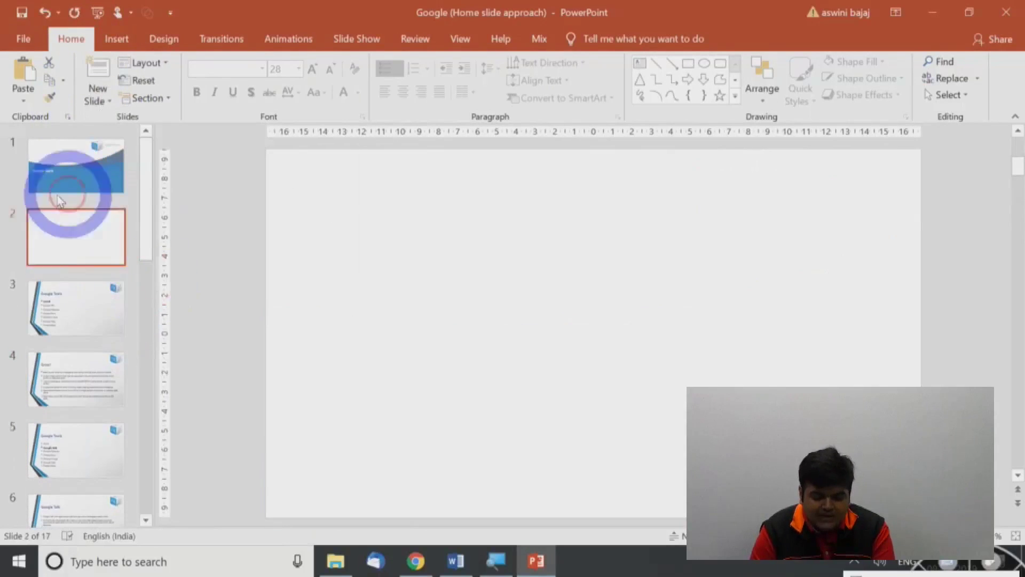
pyautogui.click(110, 233)
pyautogui.moveTo(103, 247); pyautogui.dragTo(87, 457)
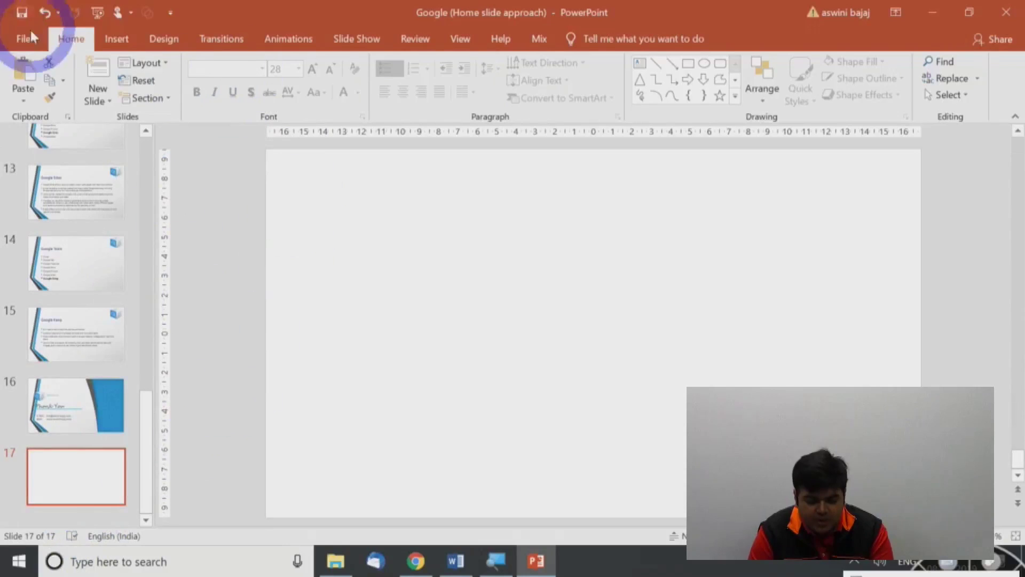
# - Give the new slide a solid grey background fill
pyautogui.click(164, 38)
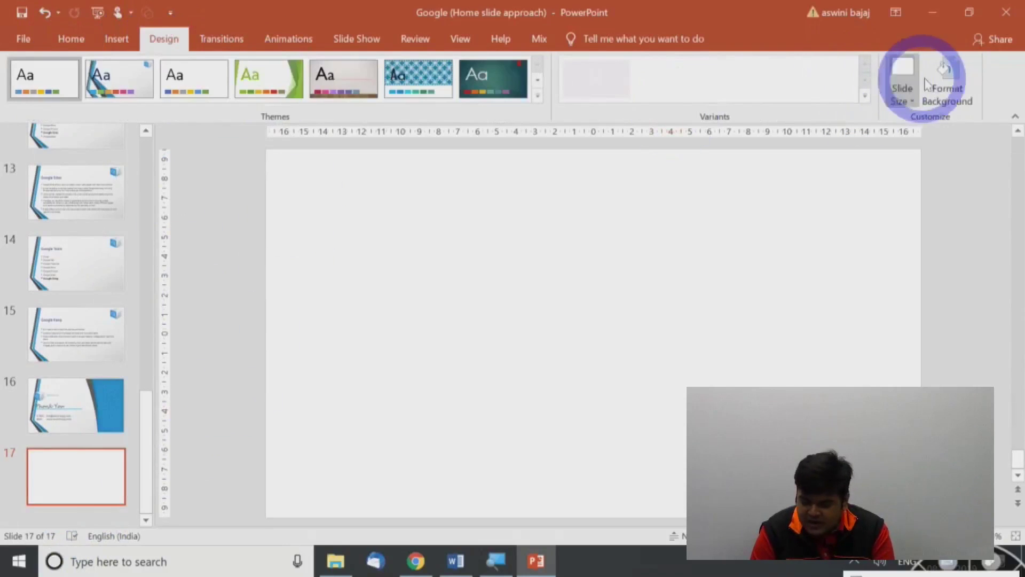
pyautogui.click(940, 86)
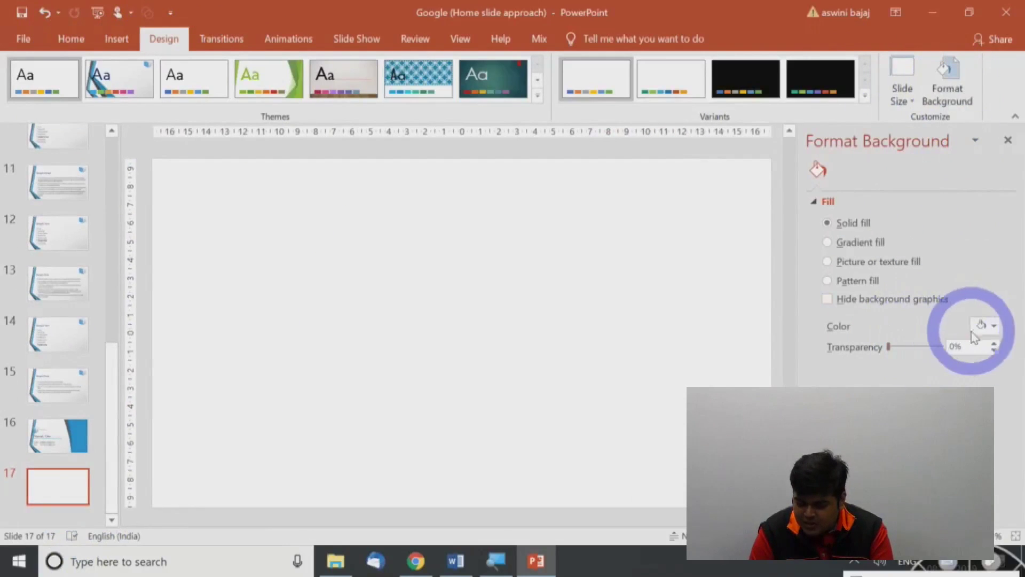
pyautogui.click(986, 326)
pyautogui.click(927, 427)
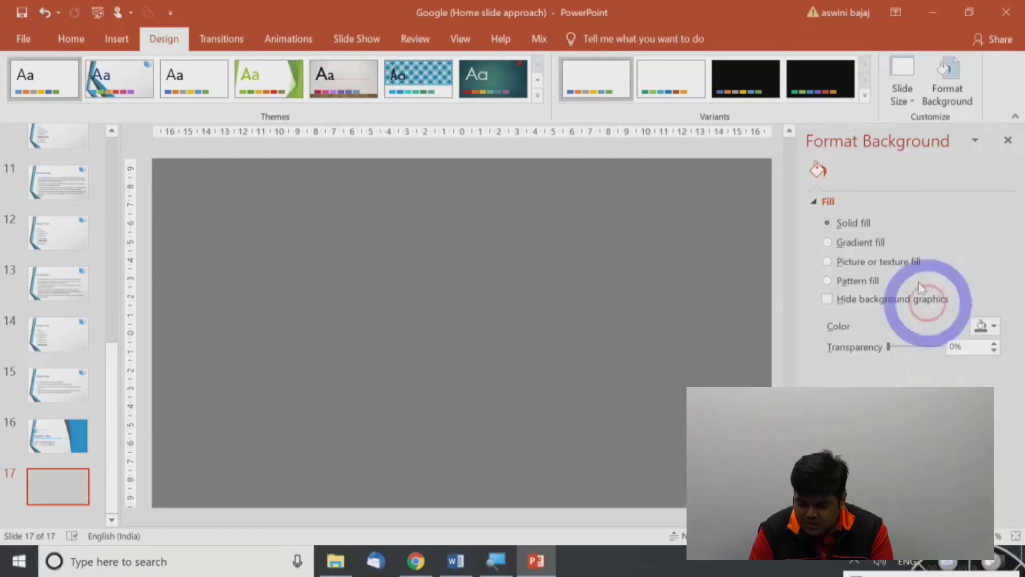
# - Draw a straight horizontal line across the upper part of slide 17
pyautogui.click(116, 38)
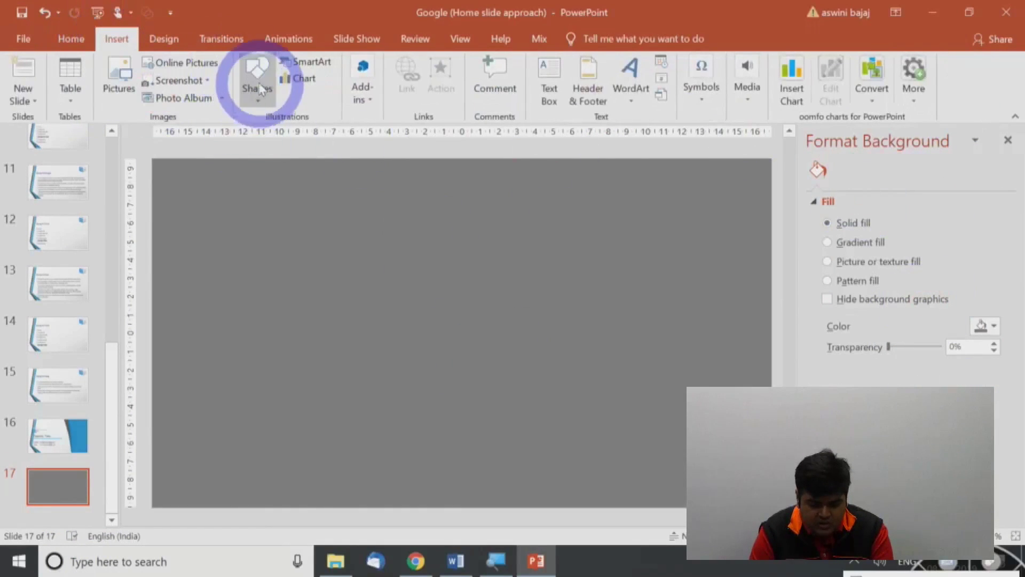
pyautogui.click(257, 88)
pyautogui.click(270, 138)
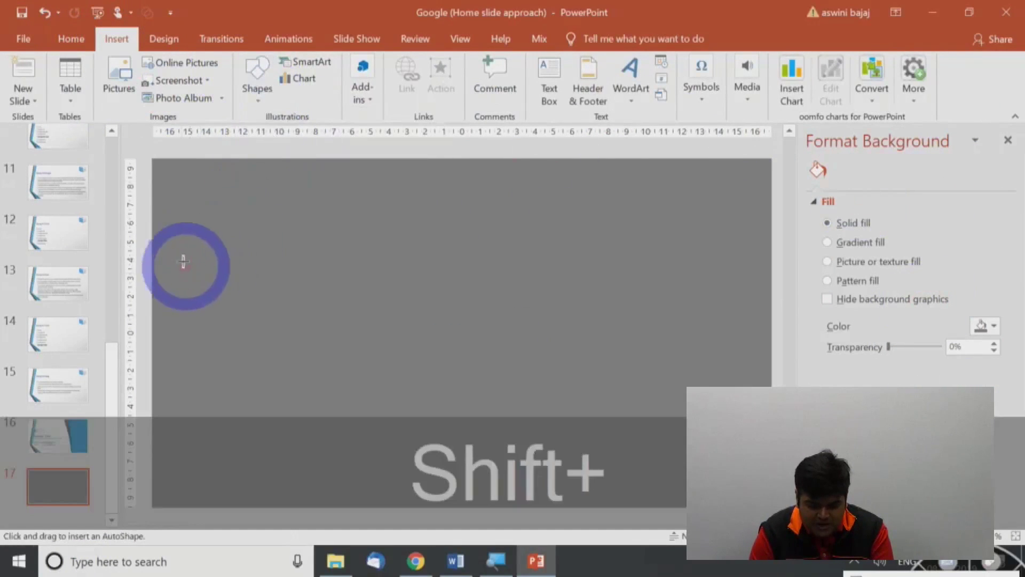
pyautogui.moveTo(721, 241); pyautogui.dragTo(720, 247)
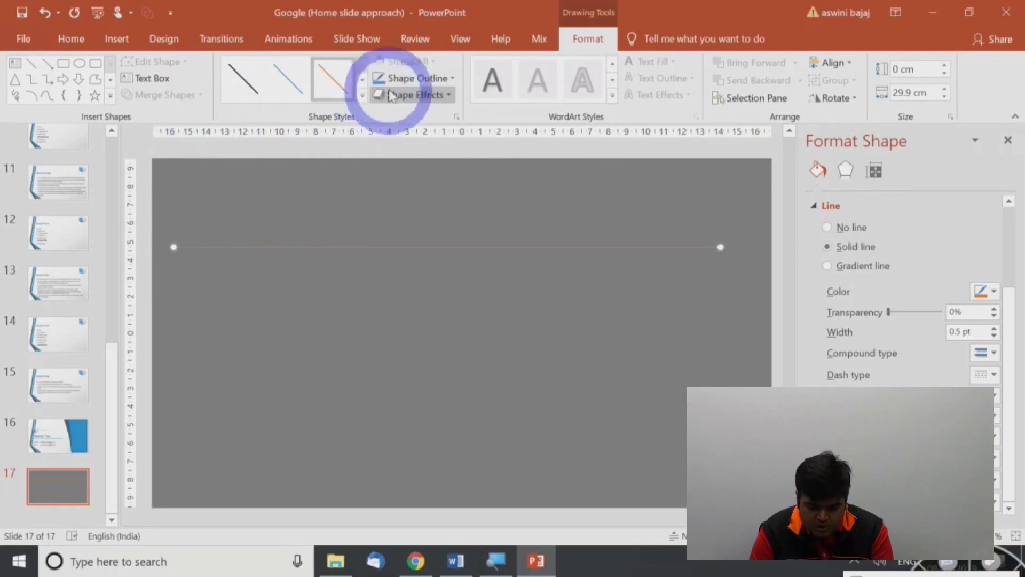
# - Set the orange line's weight to 2¼ pt
pyautogui.click(417, 78)
pyautogui.moveTo(408, 273)
pyautogui.moveTo(422, 297)
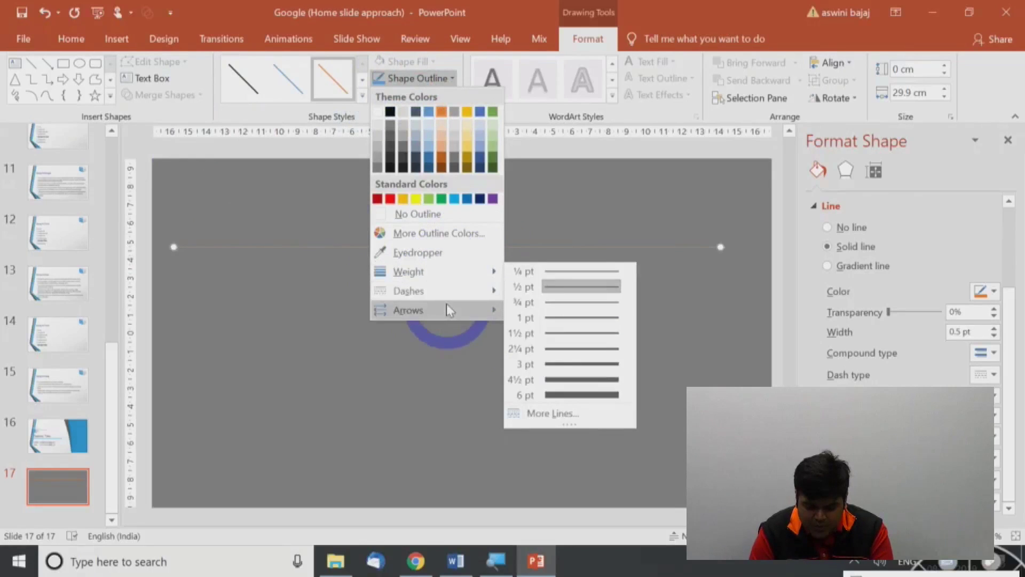
pyautogui.moveTo(458, 278)
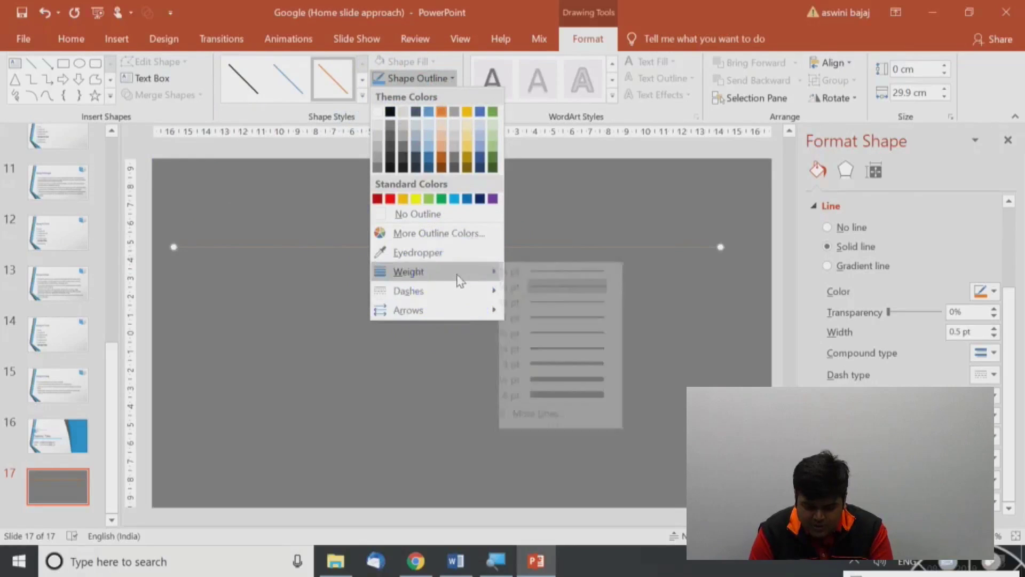
pyautogui.click(571, 351)
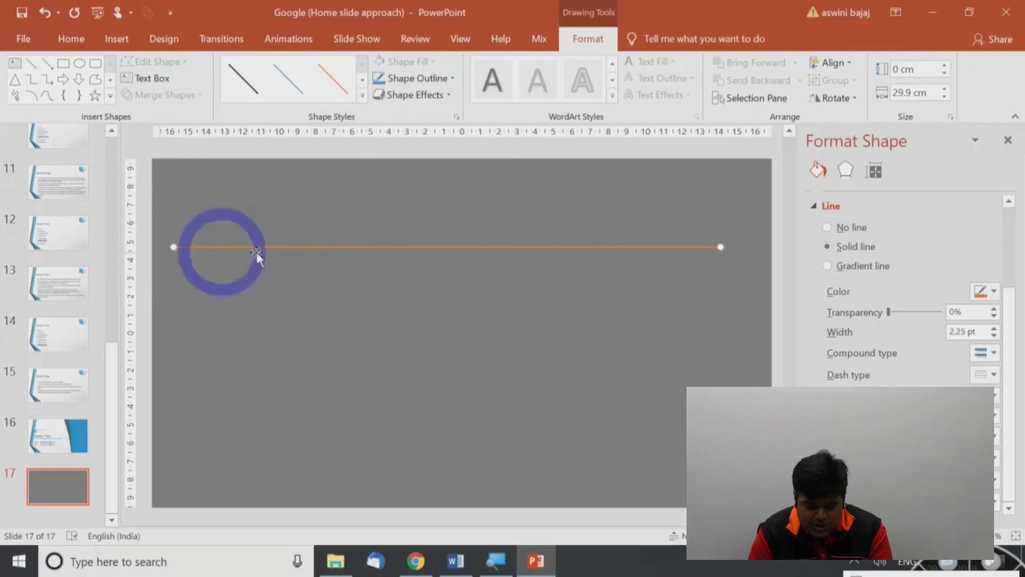
pyautogui.click(134, 47)
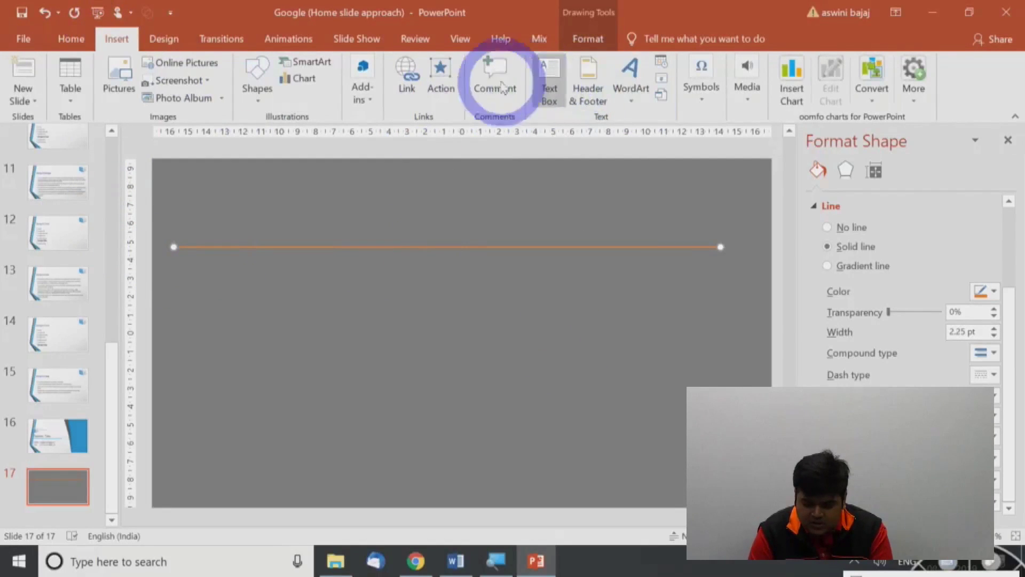
pyautogui.click(549, 72)
# - Type Income Statement, Balance Sheet, Cash Flow Statement and Ratio Analysis in a text box under the line
pyautogui.click(220, 305)
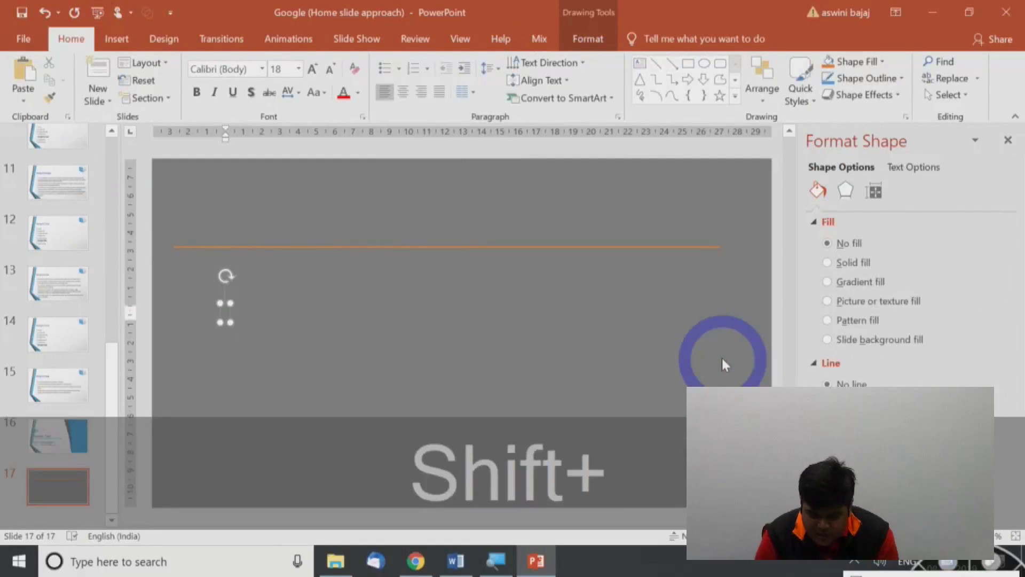
pyautogui.write('Income St')
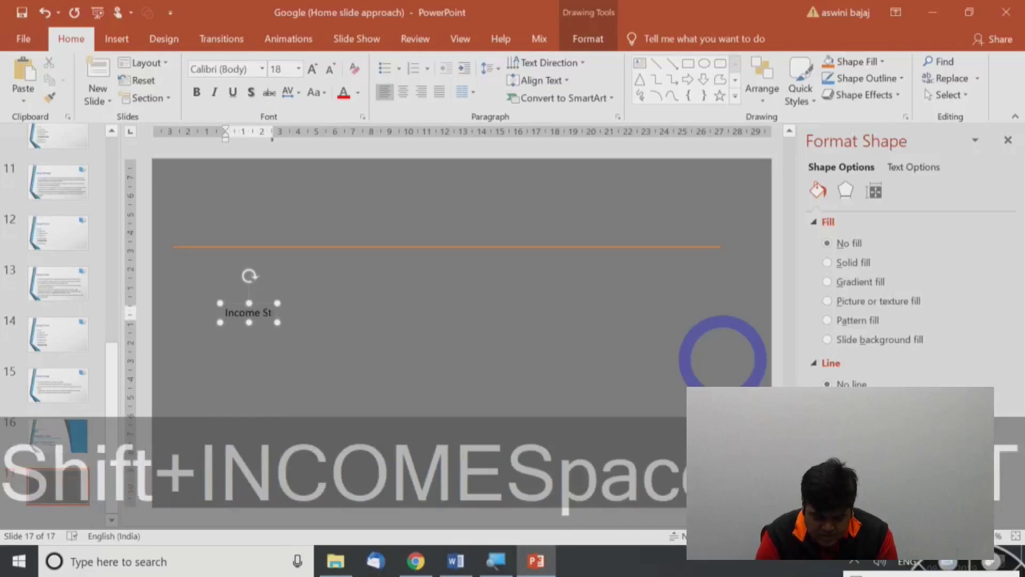
pyautogui.write('atement')
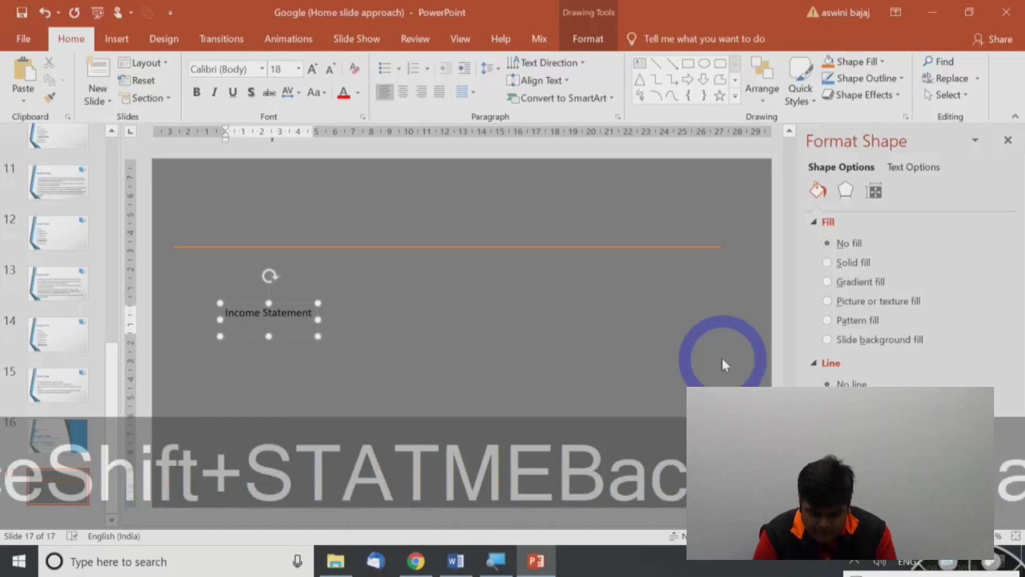
pyautogui.press('Return')
pyautogui.write('Balance SHe')
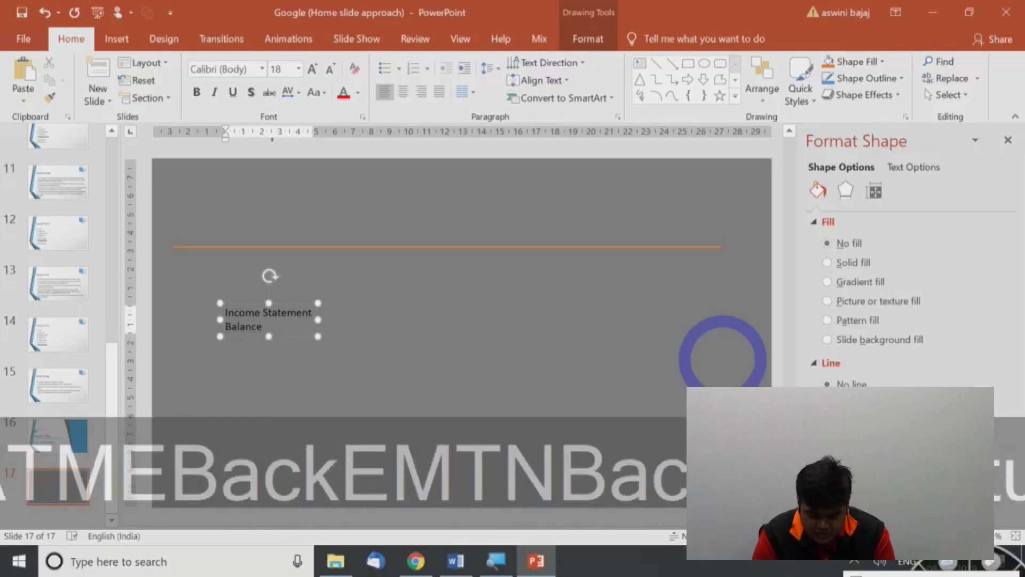
pyautogui.press('BackSpace')
pyautogui.press('BackSpace')
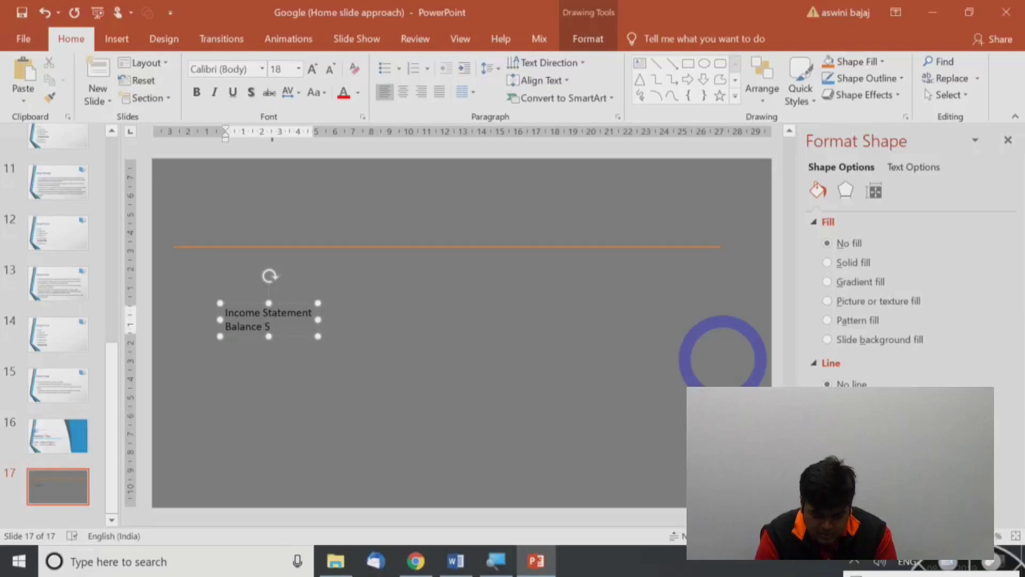
pyautogui.write('Cash')
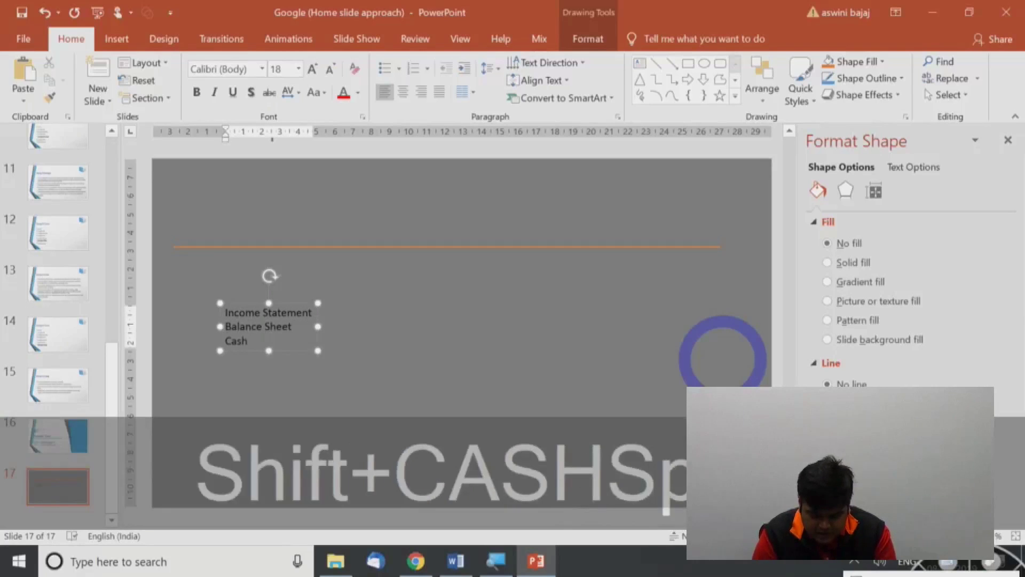
pyautogui.write(' Flow')
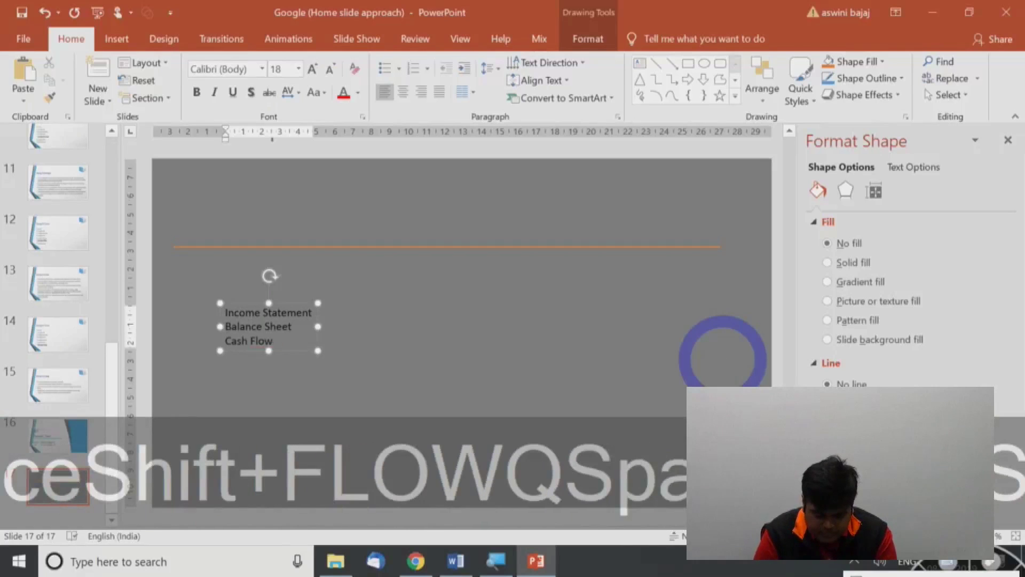
pyautogui.write('q S Statement')
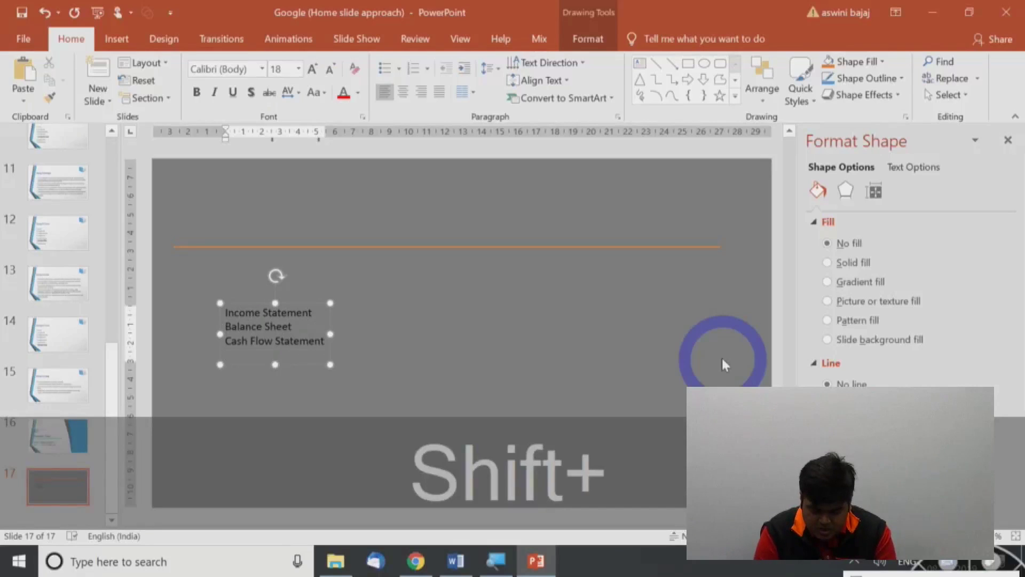
pyautogui.write('Ratio ')
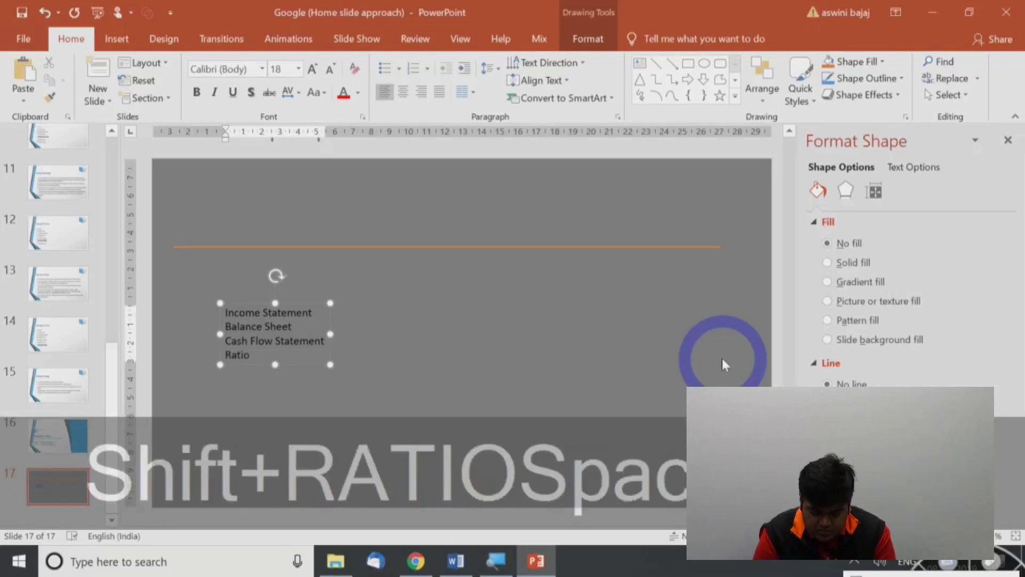
pyautogui.write('Ba')
pyautogui.press('BackSpace')
pyautogui.press('BackSpace')
pyautogui.write('An')
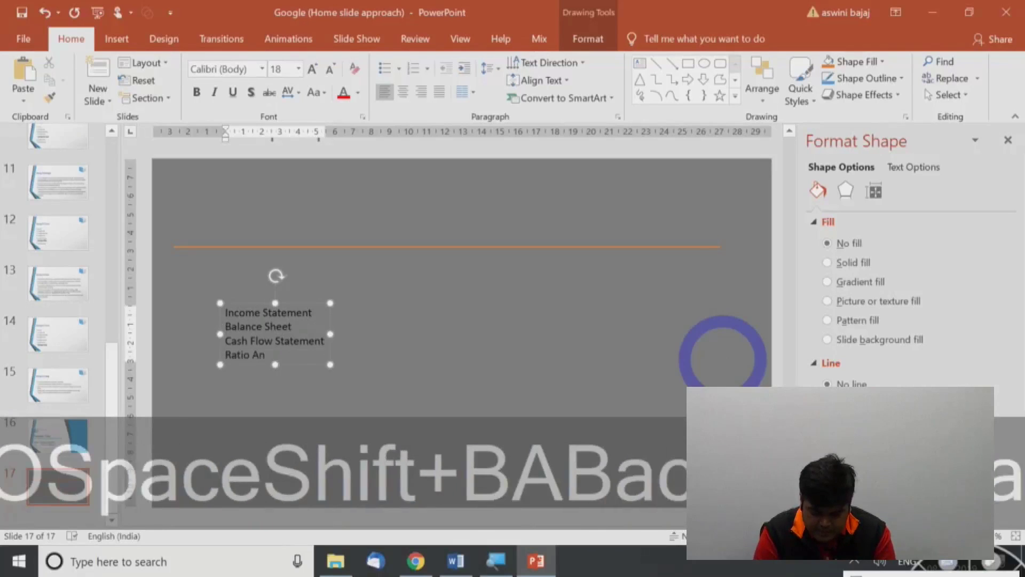
pyautogui.write('alysis')
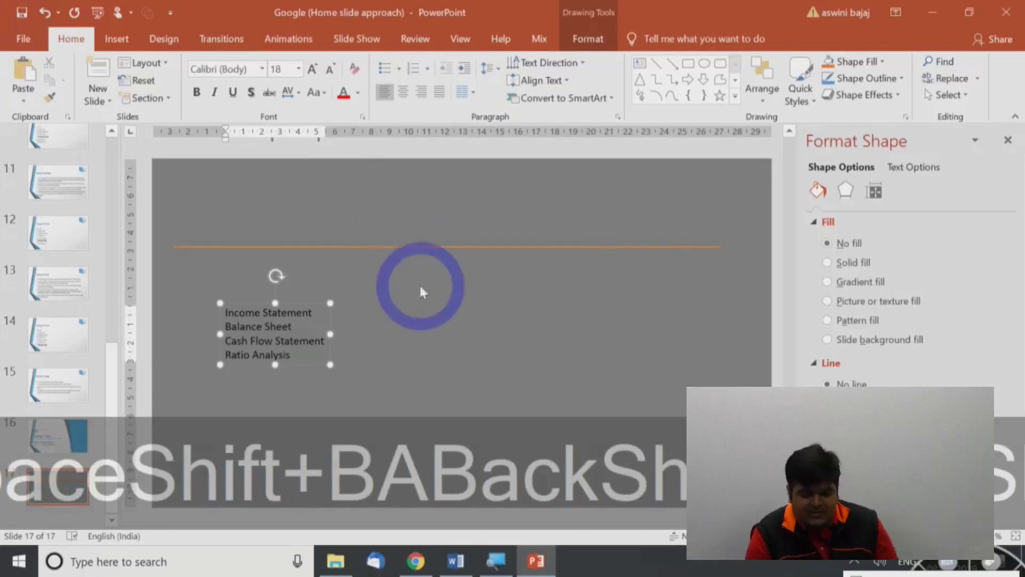
pyautogui.moveTo(306, 302); pyautogui.dragTo(271, 264)
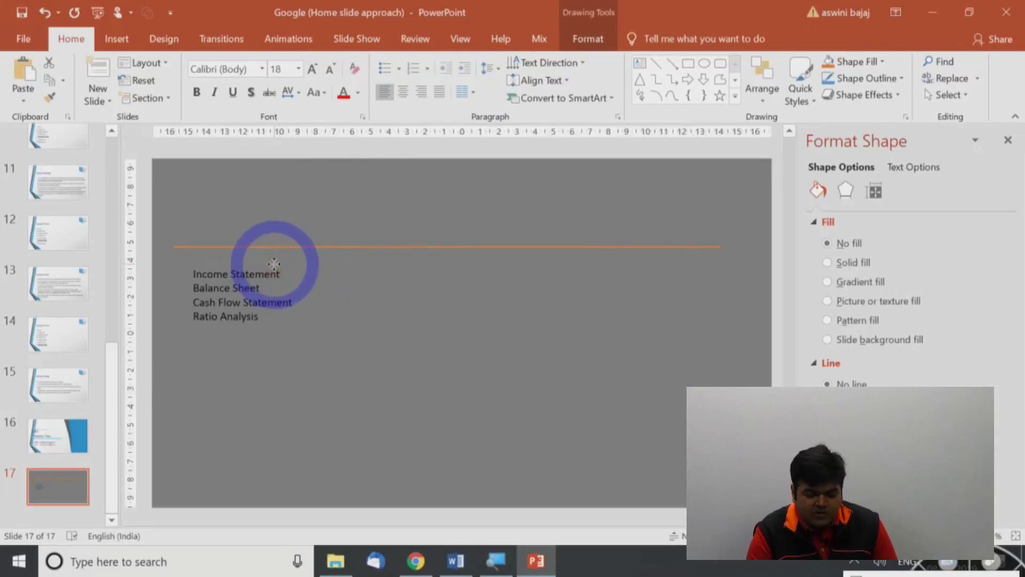
# - Make the four topic lines bold, 44 pt and grey
pyautogui.click(198, 93)
pyautogui.click(313, 70)
pyautogui.click(313, 70)
pyautogui.click(313, 70)
pyautogui.click(314, 70)
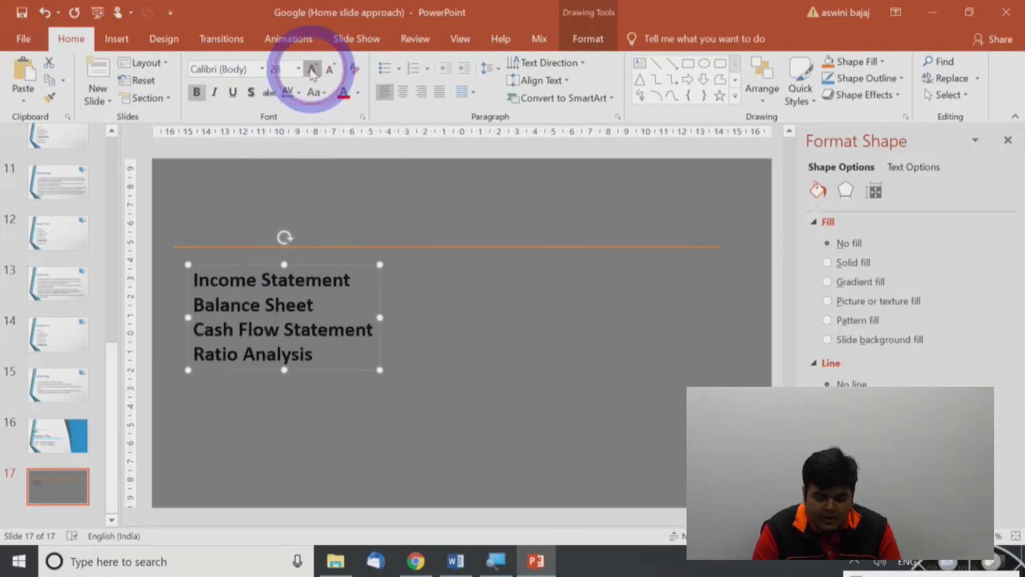
pyautogui.click(314, 70)
pyautogui.click(312, 70)
pyautogui.click(313, 70)
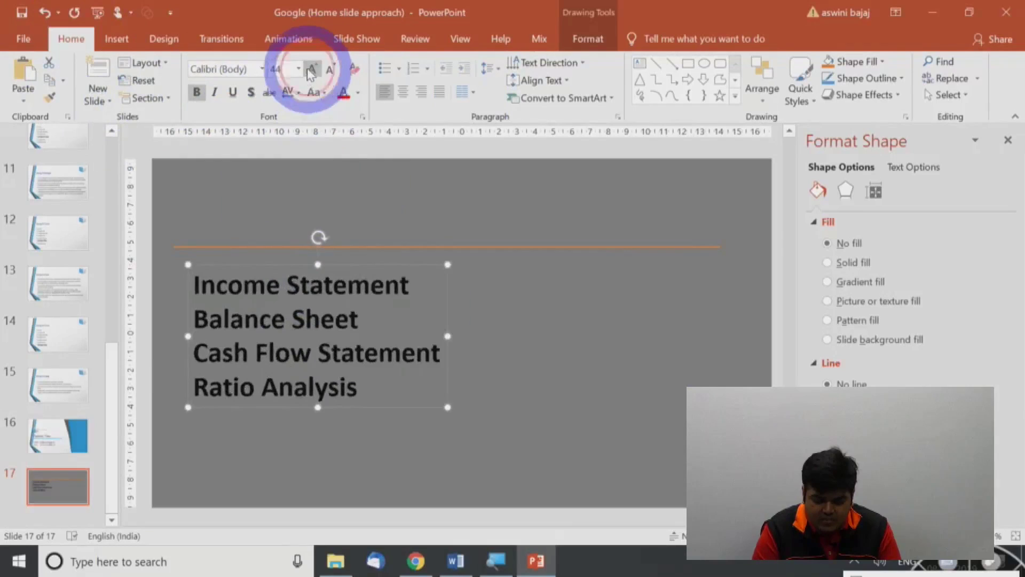
pyautogui.click(359, 96)
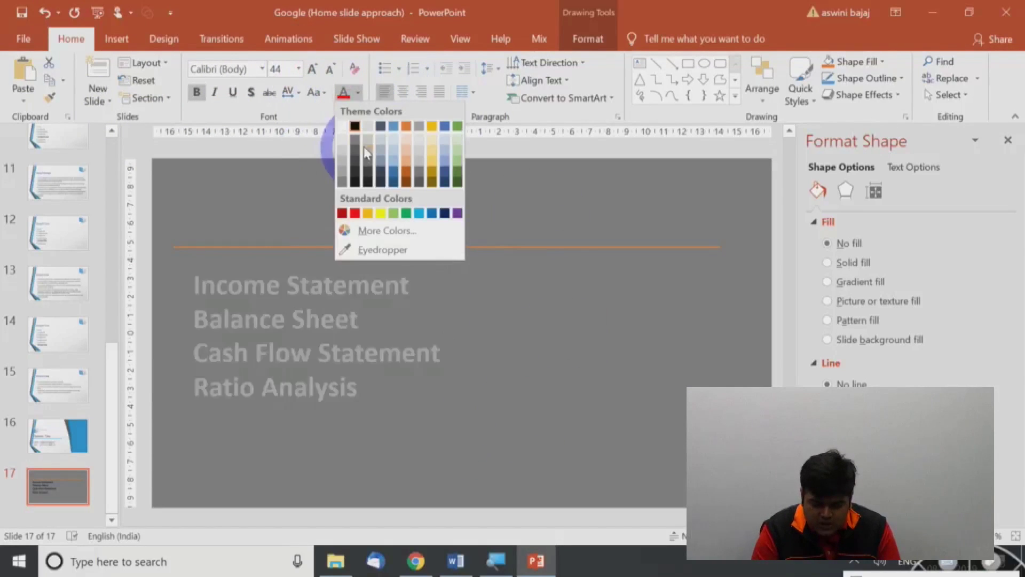
pyautogui.click(343, 174)
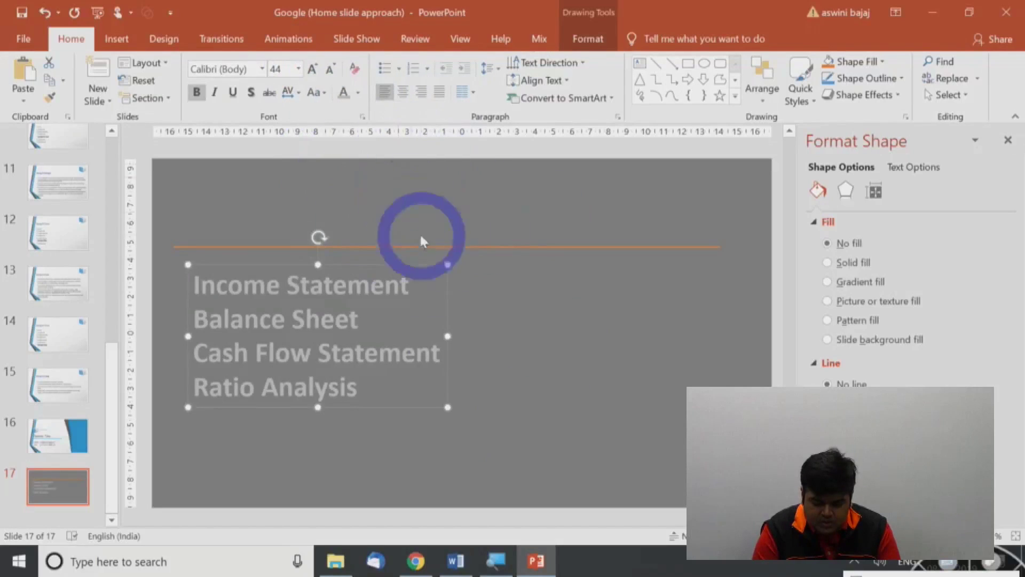
# - Add bullets to the topic lines and nudge the text box slightly up and left
pyautogui.click(197, 92)
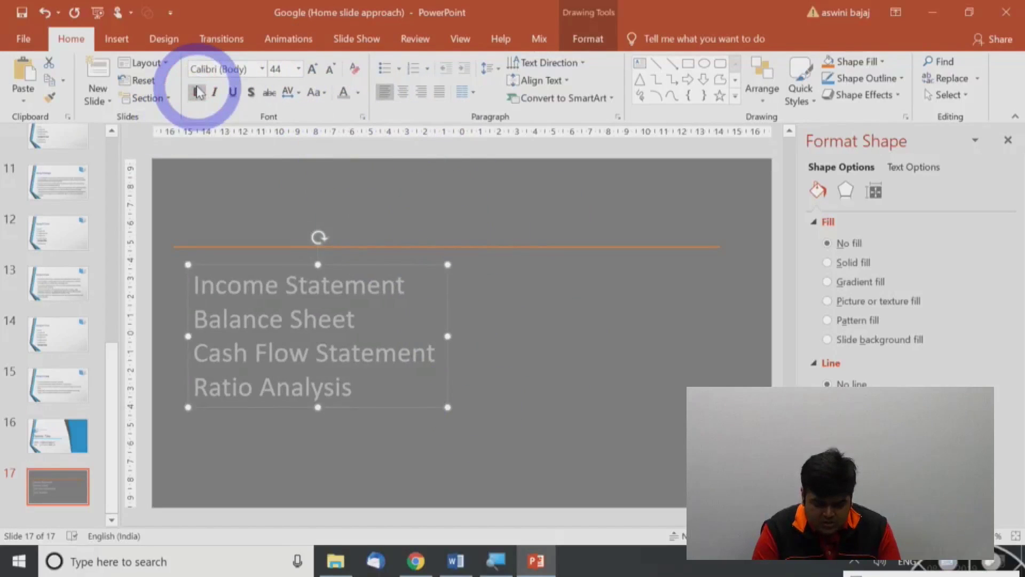
pyautogui.click(198, 95)
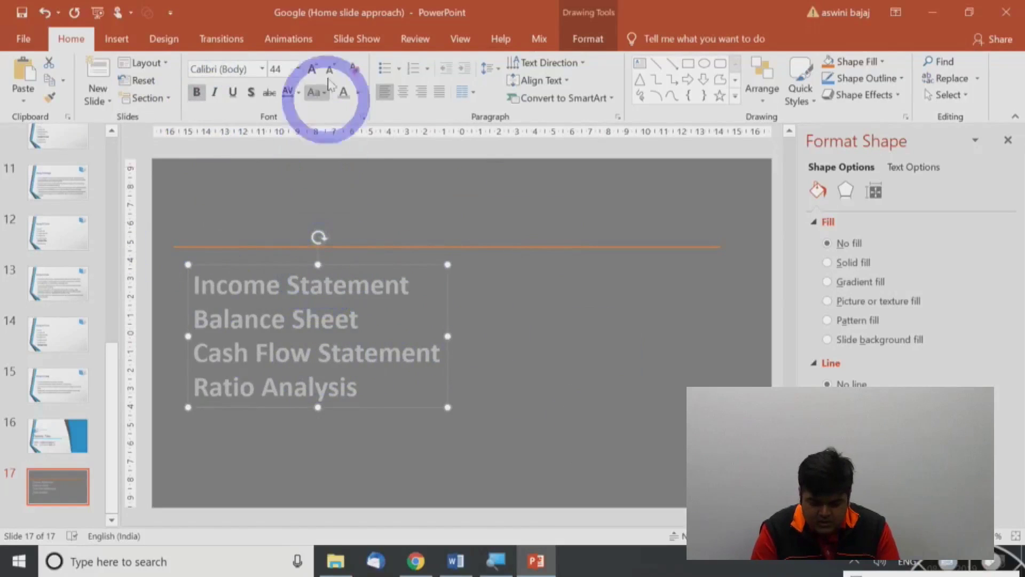
pyautogui.click(385, 75)
pyautogui.moveTo(412, 263); pyautogui.dragTo(408, 250)
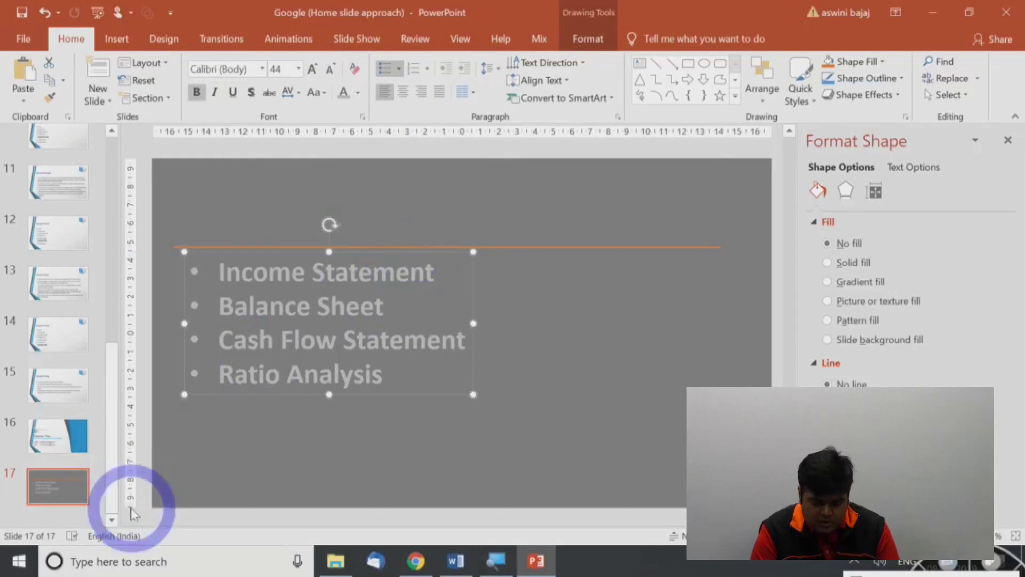
# - Copy the grey topics slide and paste it as slide 18, keeping source formatting
pyautogui.click(55, 486)
pyautogui.hotkey('ctrl', 'c')
pyautogui.hotkey('ctrl', 'v')
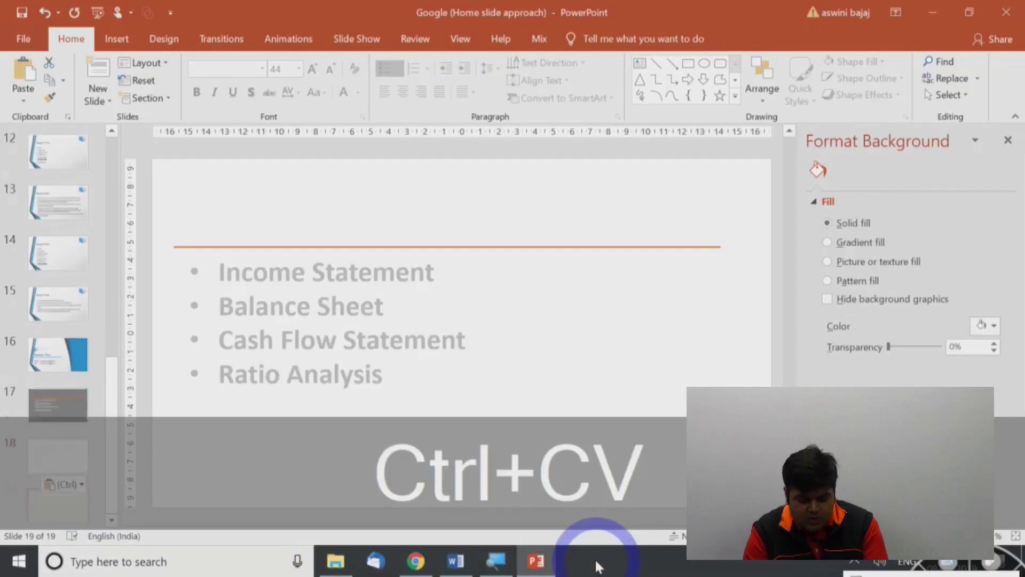
pyautogui.hotkey('ctrl', 'v')
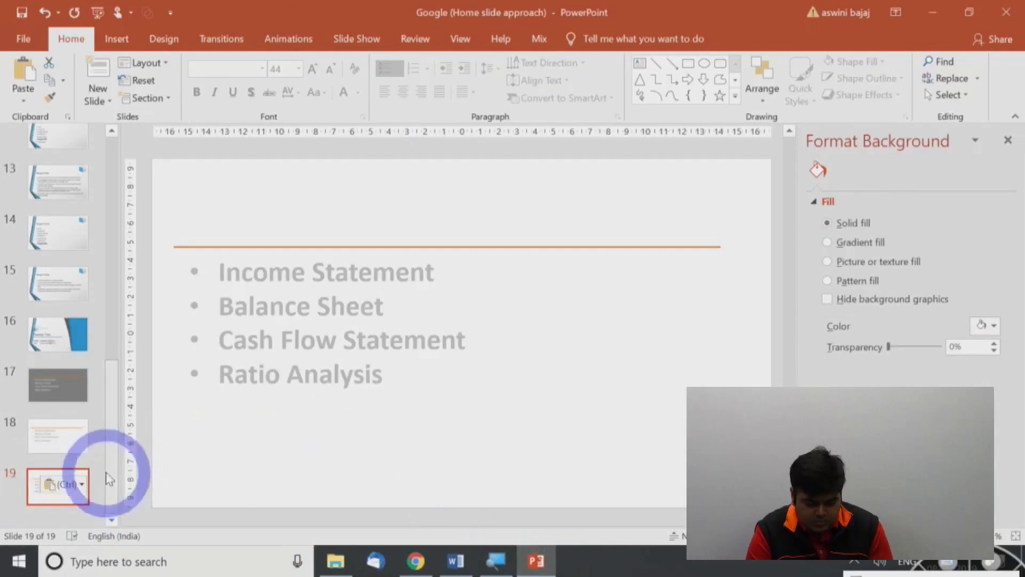
pyautogui.hotkey('ctrl', 'z')
pyautogui.click(78, 487)
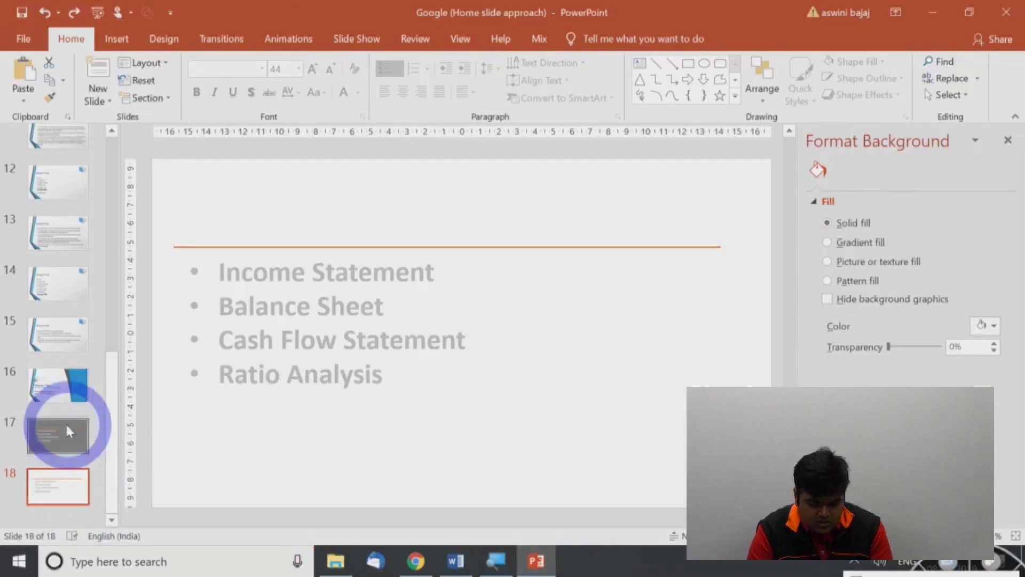
pyautogui.hotkey('ctrl', 'z')
pyautogui.hotkey('ctrl', 'x')
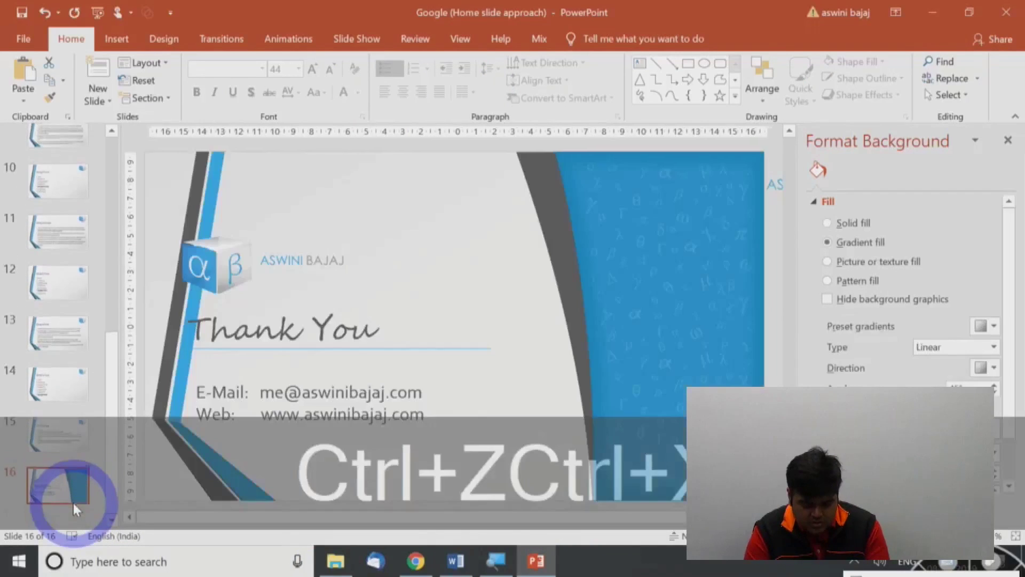
pyautogui.hotkey('ctrl', 'z')
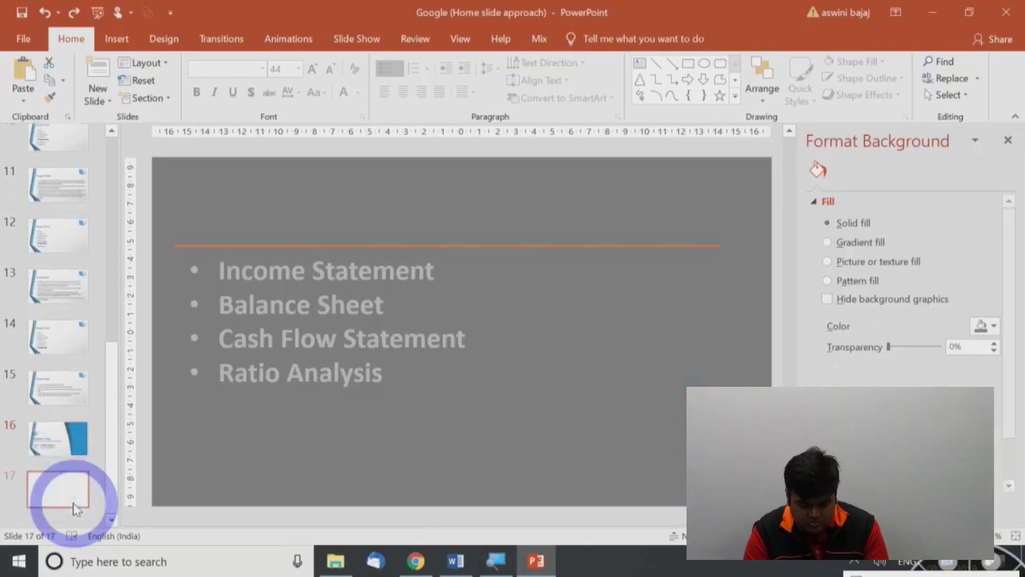
pyautogui.hotkey('ctrl', 'v')
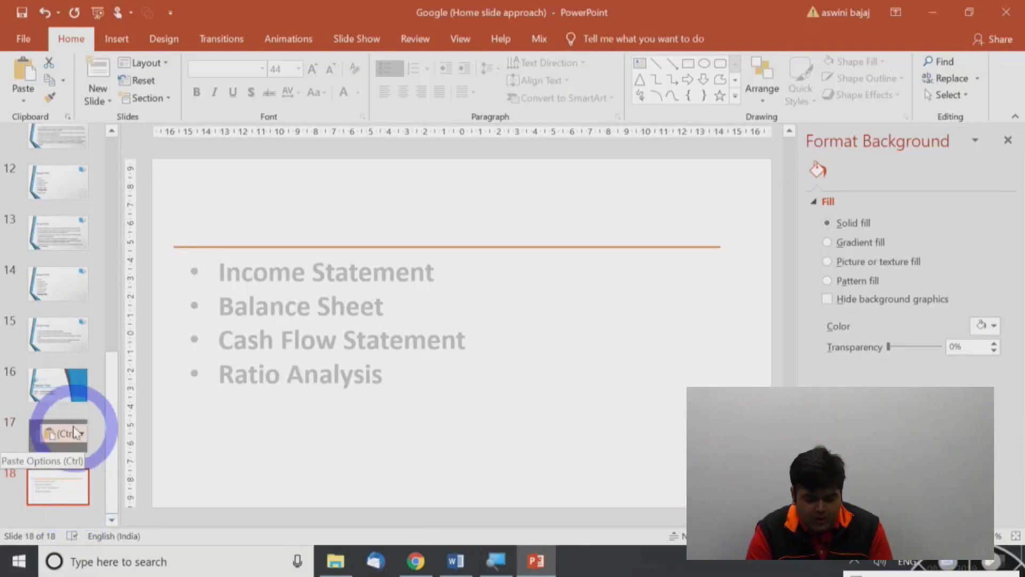
pyautogui.click(67, 433)
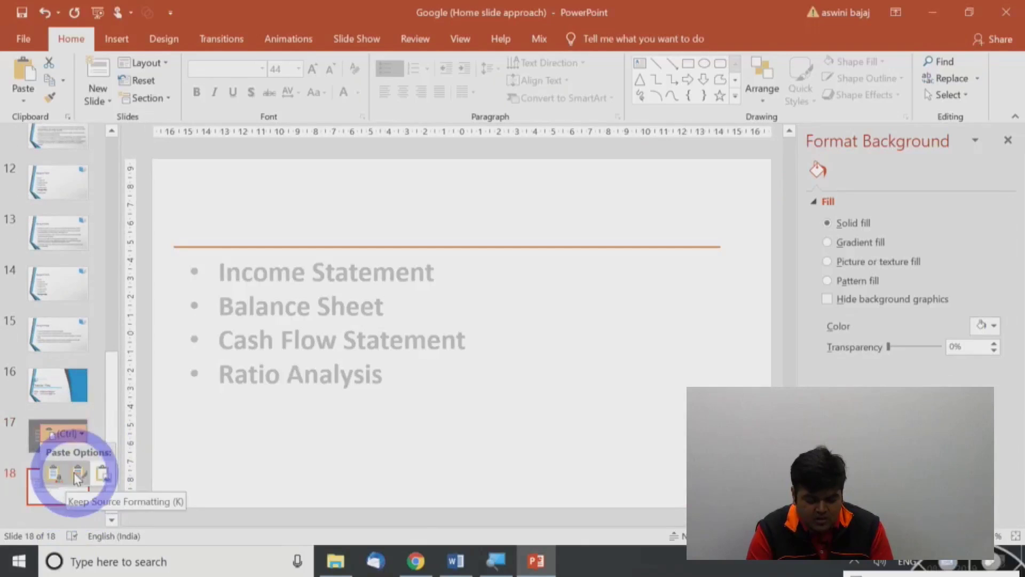
pyautogui.click(77, 475)
pyautogui.hotkey('ctrl', 'y')
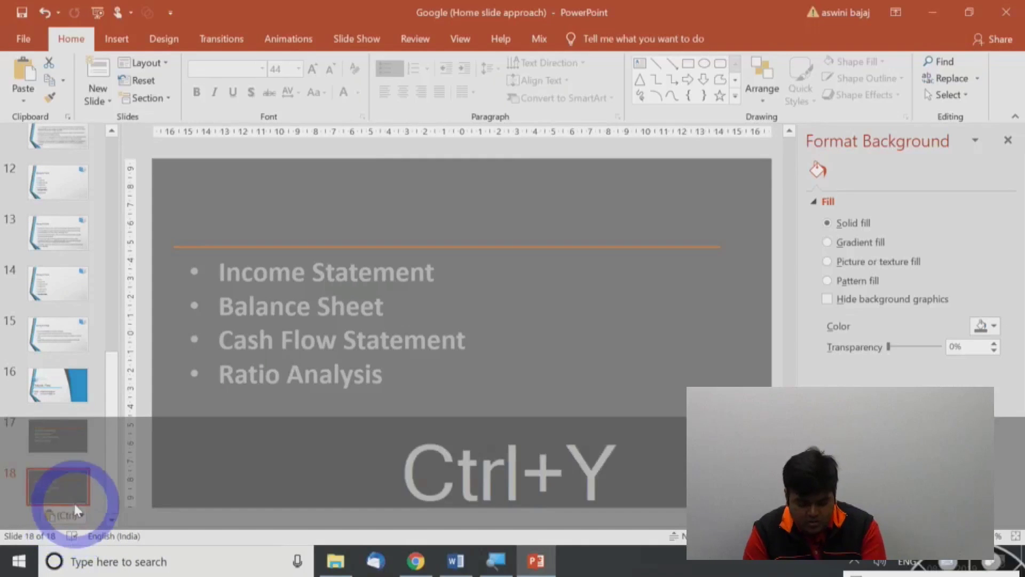
# - Paste two more copies as slides 19 and 20, keeping the dark grey formatting
pyautogui.hotkey('ctrl', 'c')
pyautogui.hotkey('ctrl', 'v')
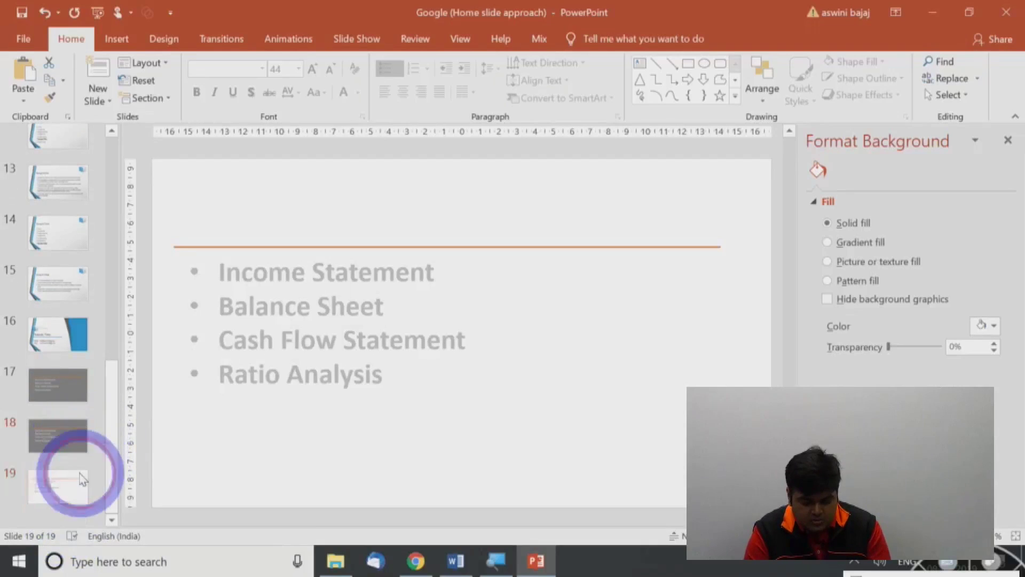
pyautogui.hotkey('ctrl', 'y')
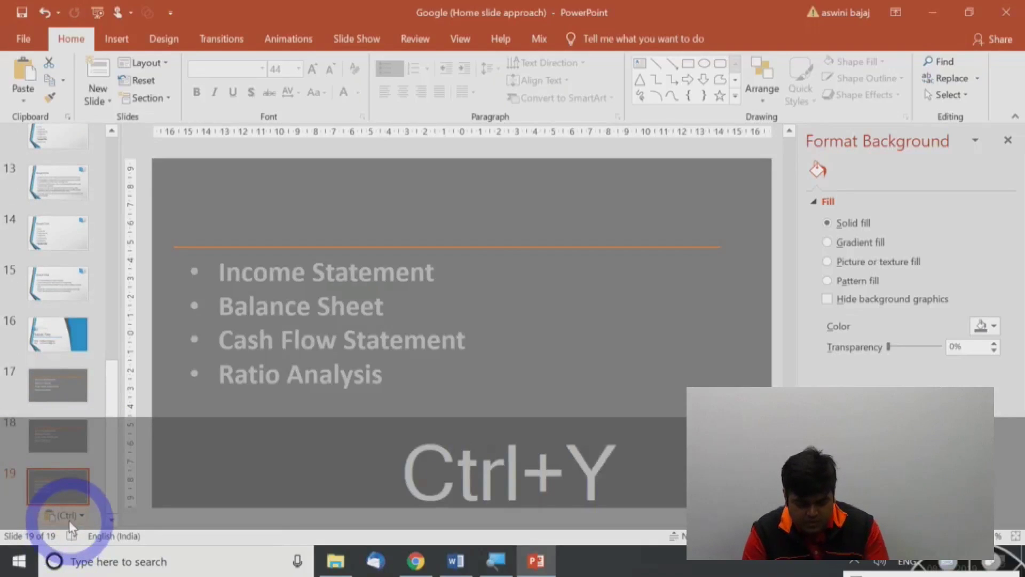
pyautogui.hotkey('ctrl', 'v')
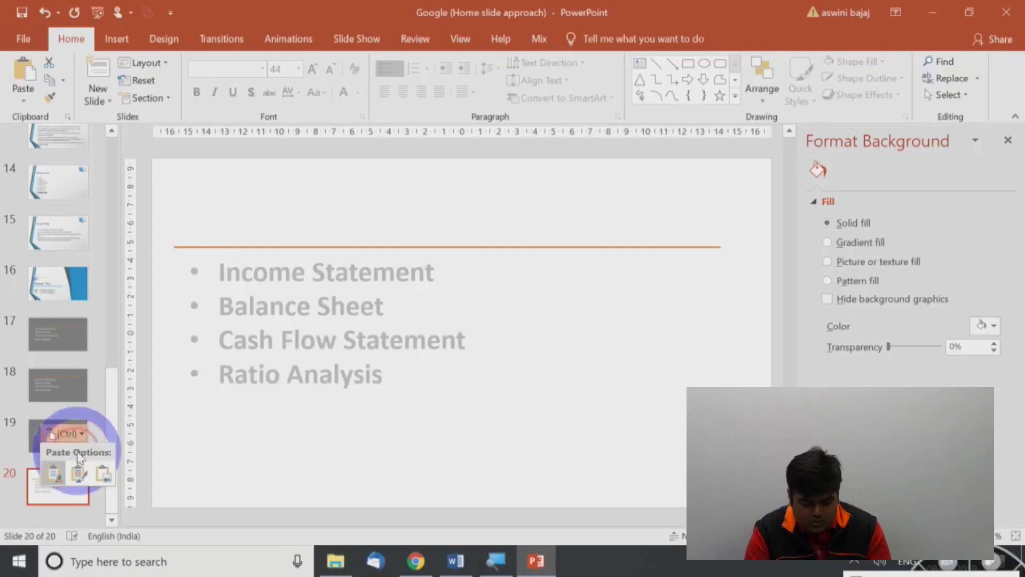
pyautogui.click(79, 473)
pyautogui.click(74, 386)
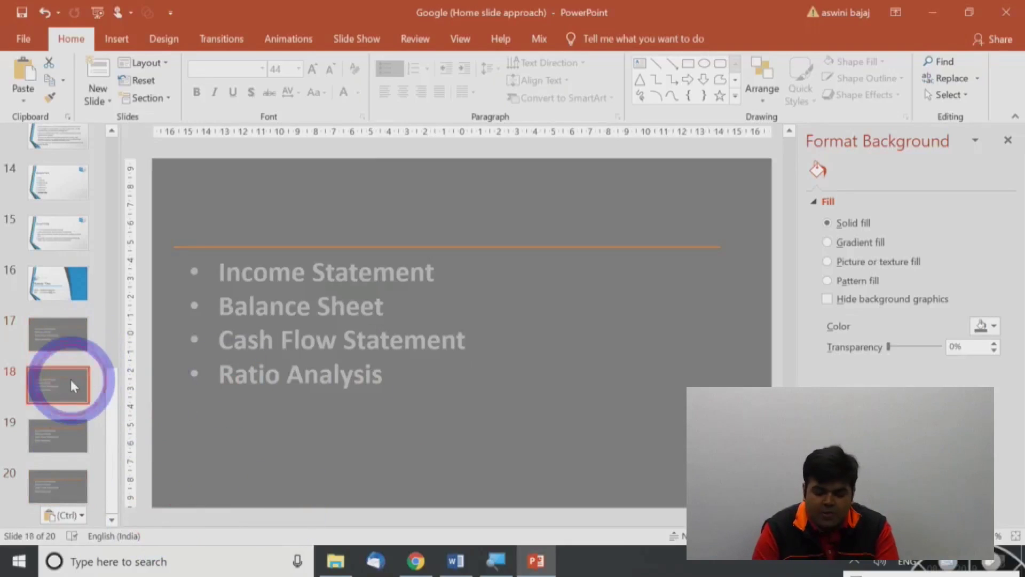
pyautogui.click(61, 478)
# - Recolour Income Statement on slide 17 with the line's orange using the eyedropper
pyautogui.click(53, 334)
pyautogui.click(421, 252)
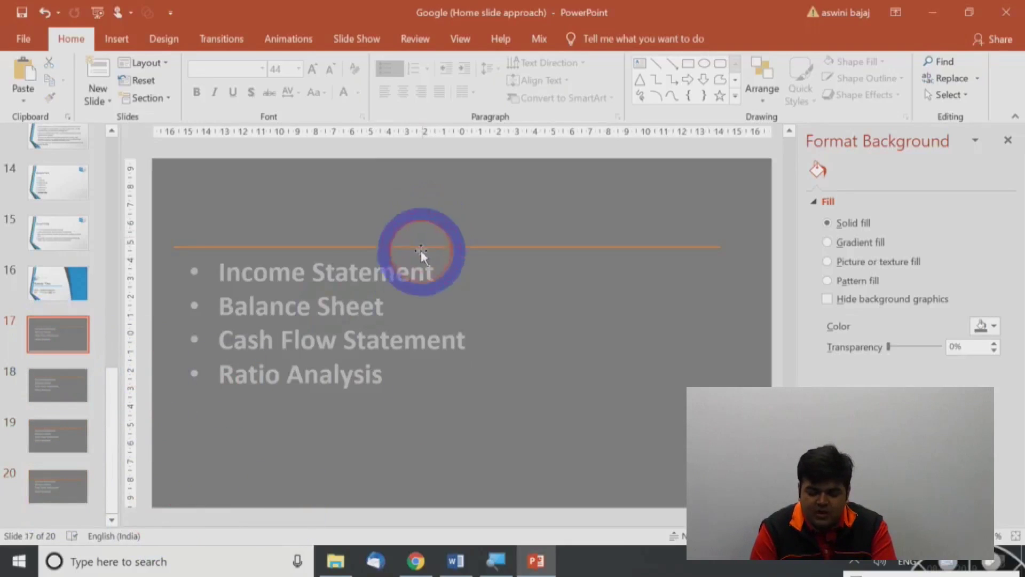
pyautogui.moveTo(434, 270); pyautogui.dragTo(206, 275)
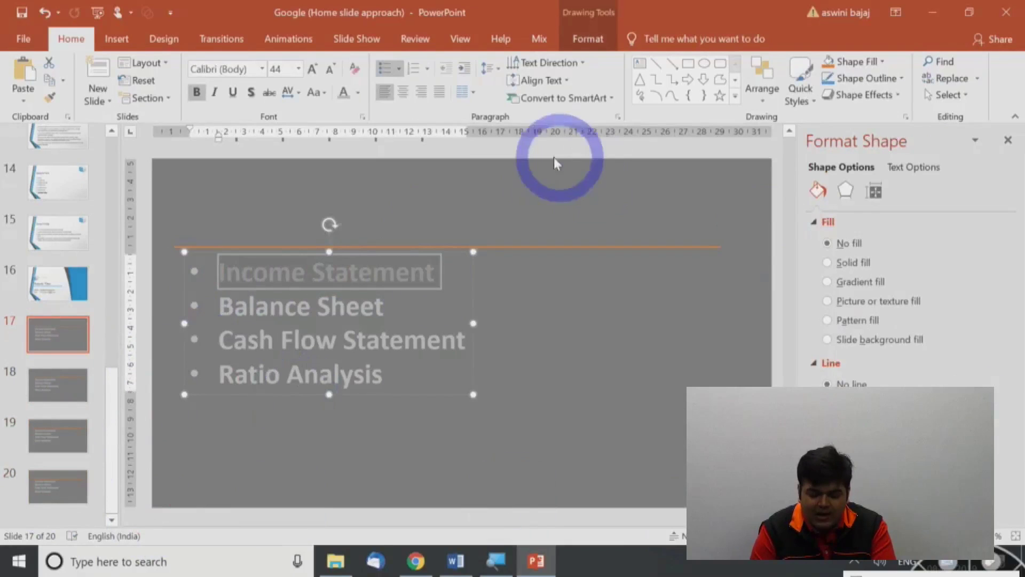
pyautogui.click(361, 104)
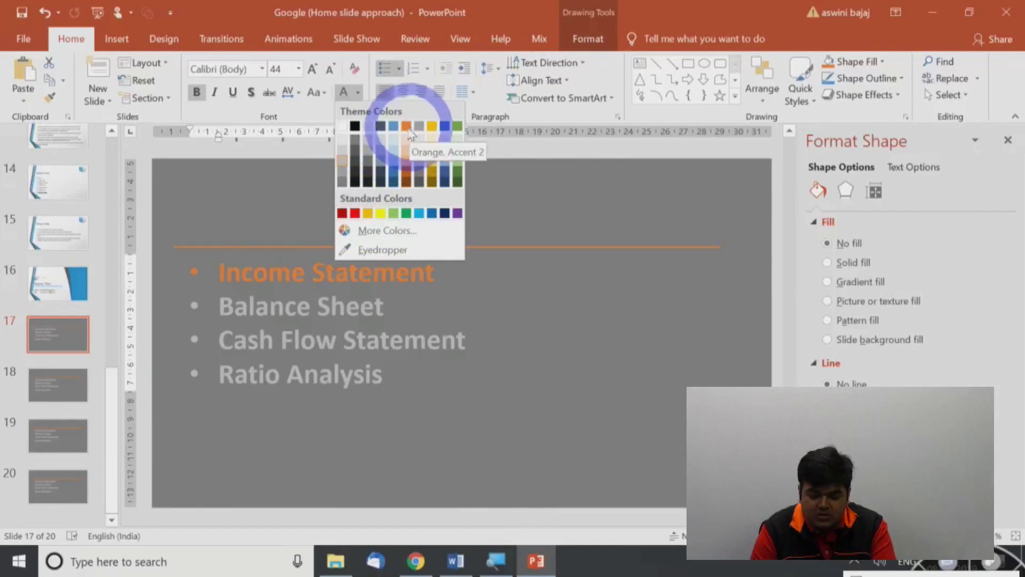
pyautogui.click(377, 249)
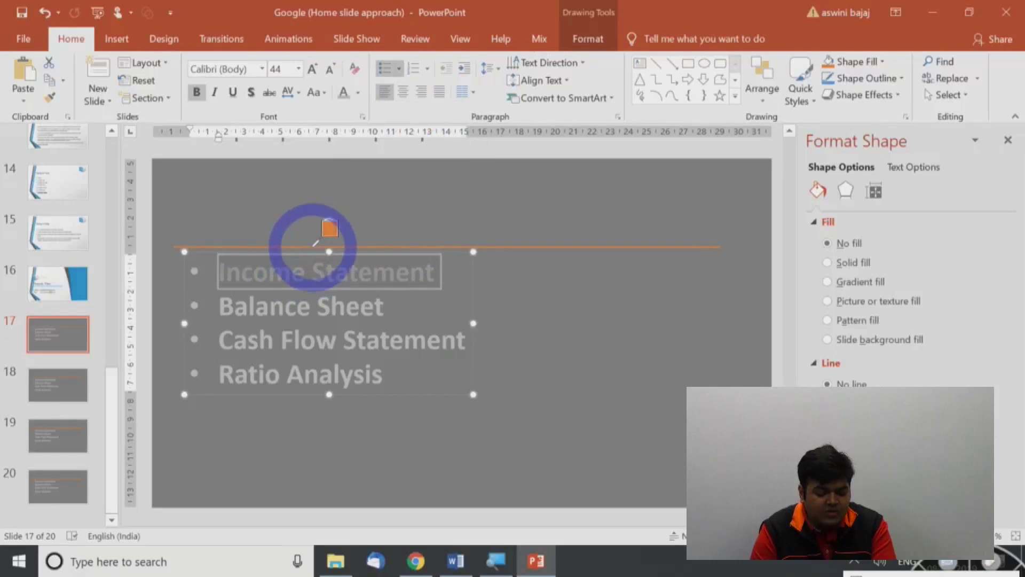
pyautogui.click(313, 246)
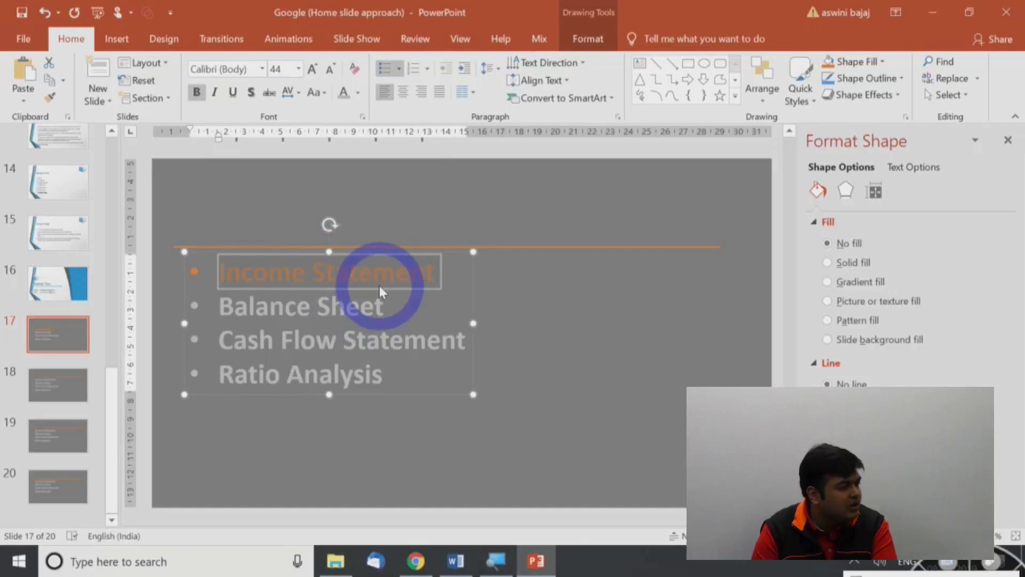
pyautogui.scroll(-1, 634, 405)
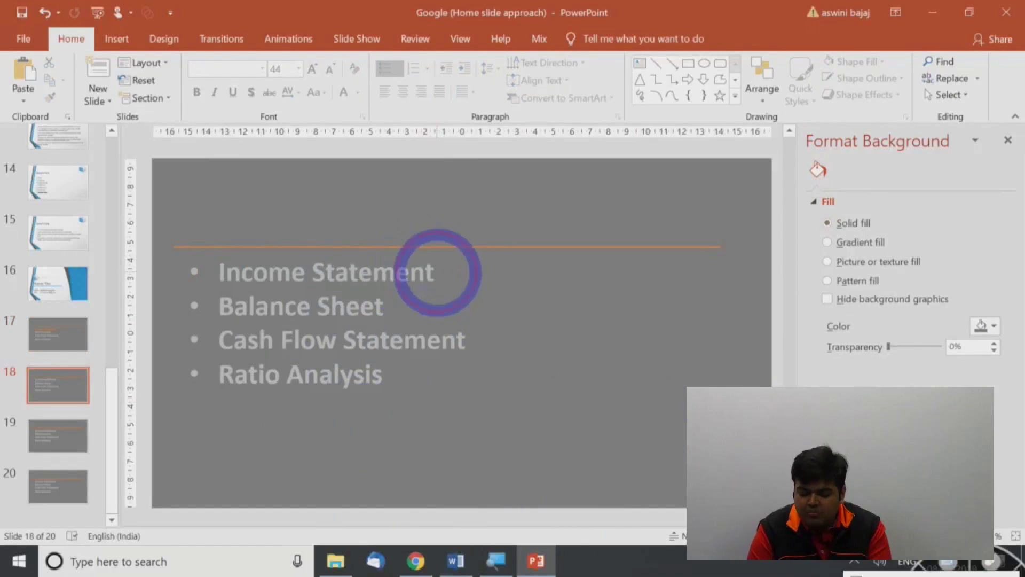
# - Colour Income Statement on slide 18 a lighter orange, leaving the other three topics grey
pyautogui.moveTo(437, 272); pyautogui.dragTo(235, 271)
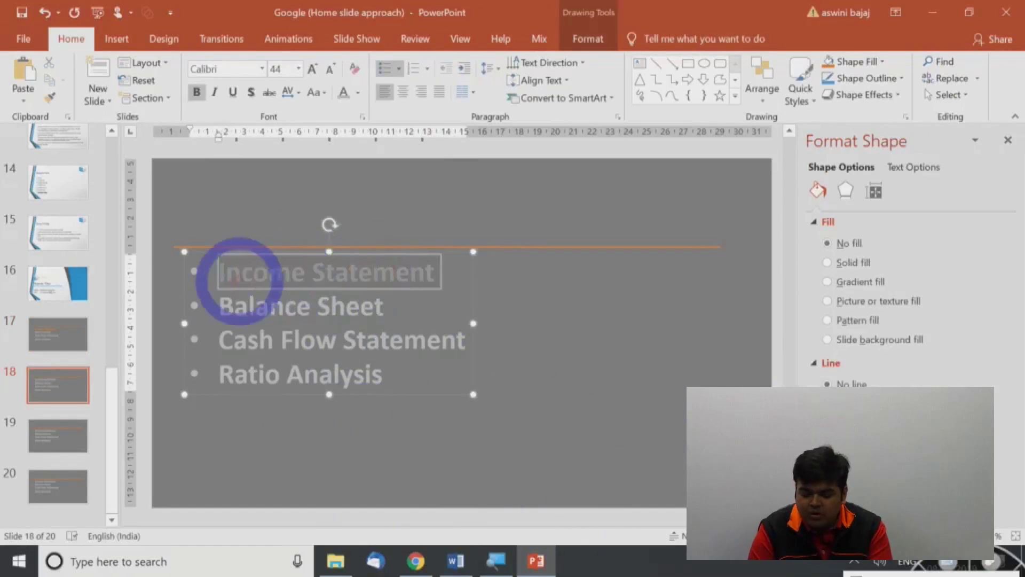
pyautogui.click(359, 93)
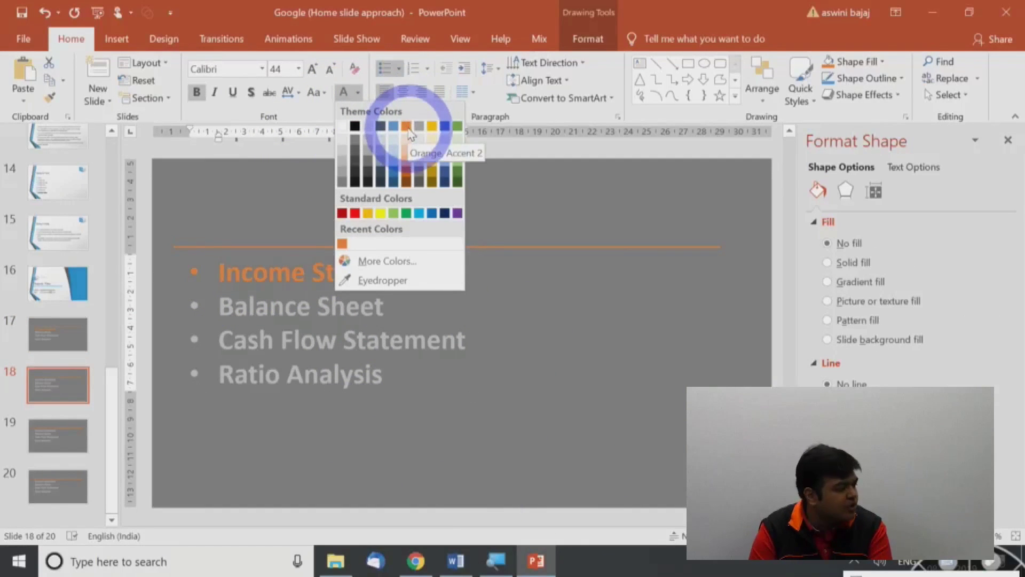
pyautogui.click(367, 281)
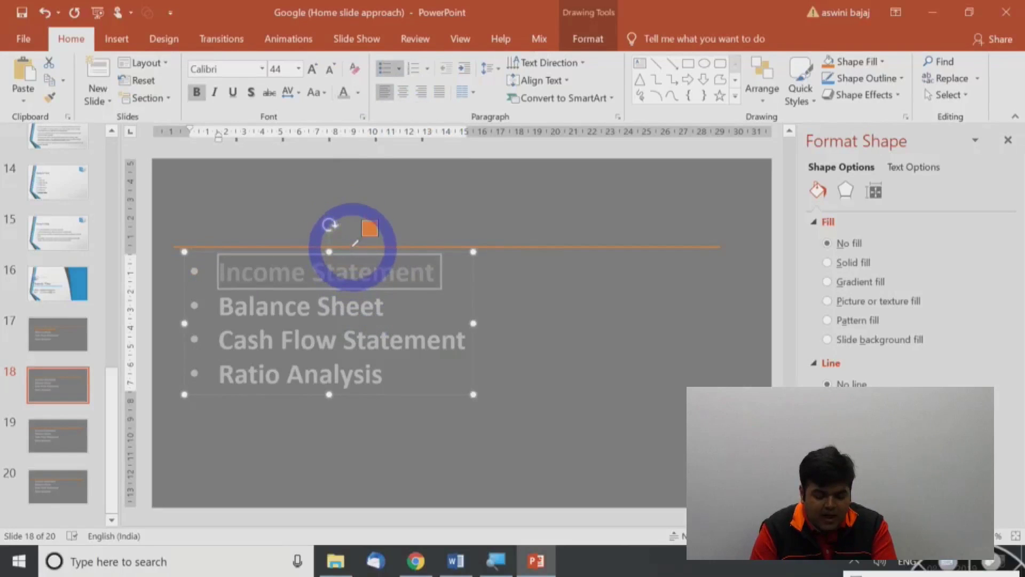
pyautogui.click(652, 405)
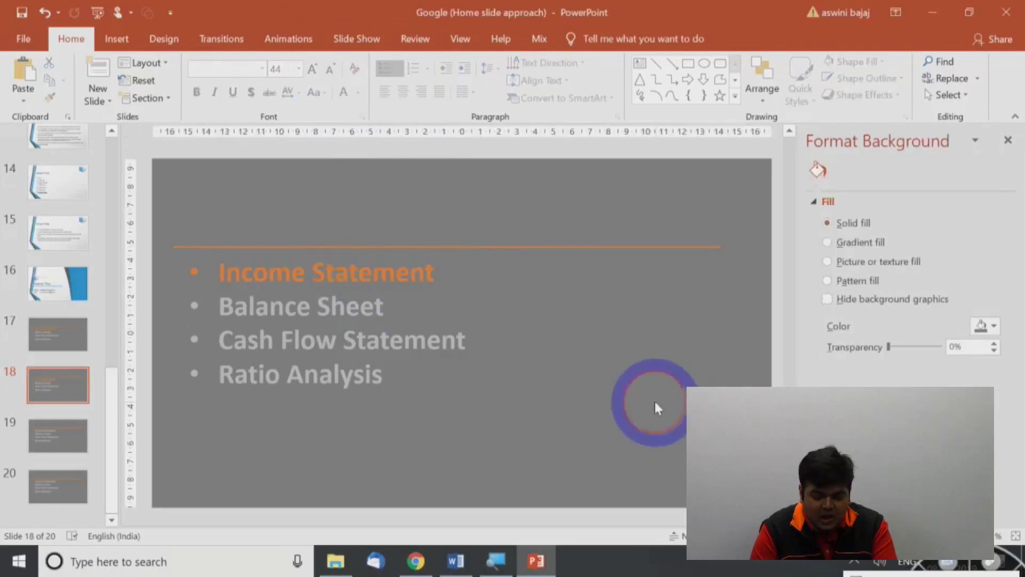
pyautogui.moveTo(441, 273); pyautogui.dragTo(217, 281)
pyautogui.click(358, 93)
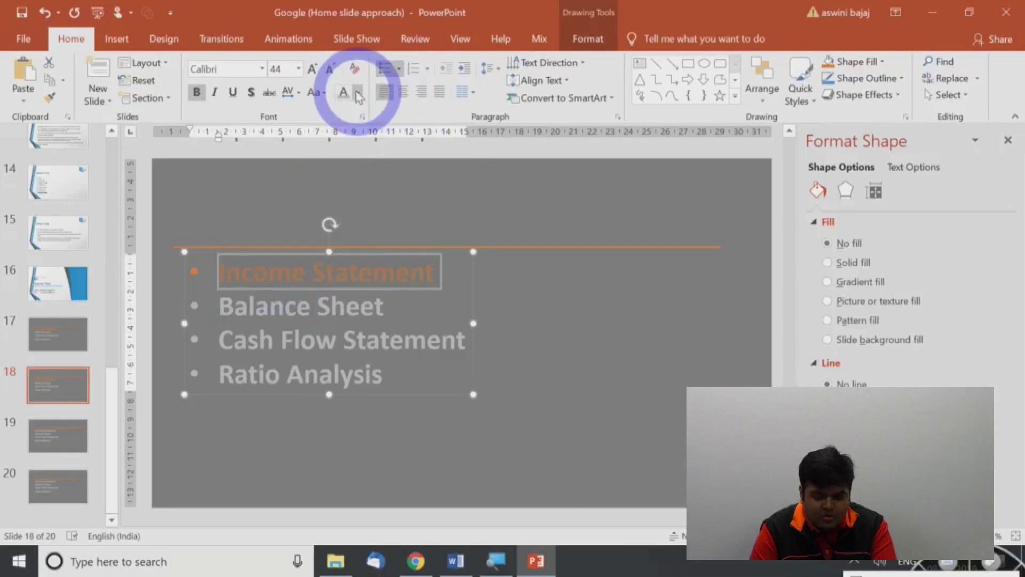
pyautogui.click(388, 261)
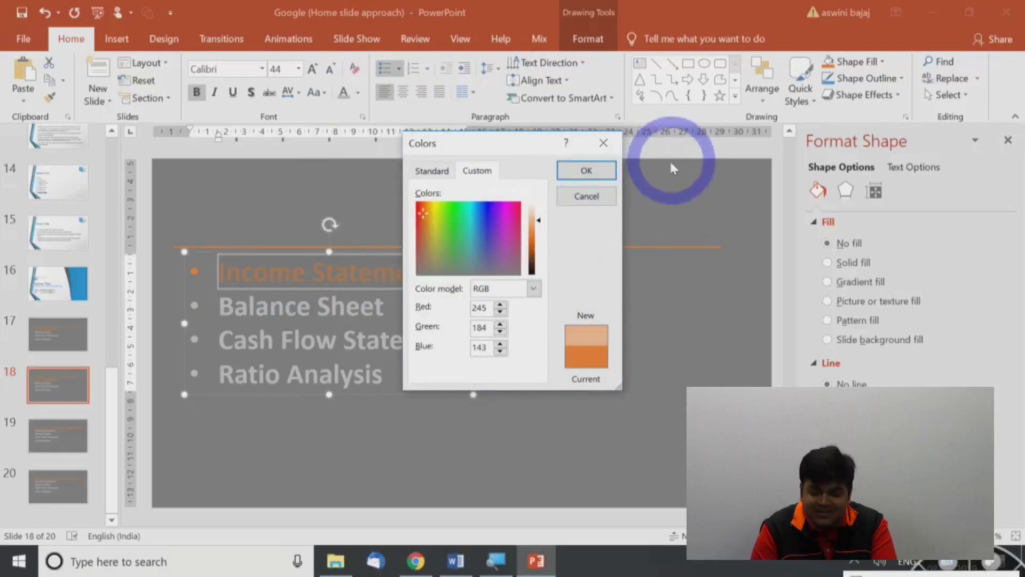
pyautogui.click(587, 171)
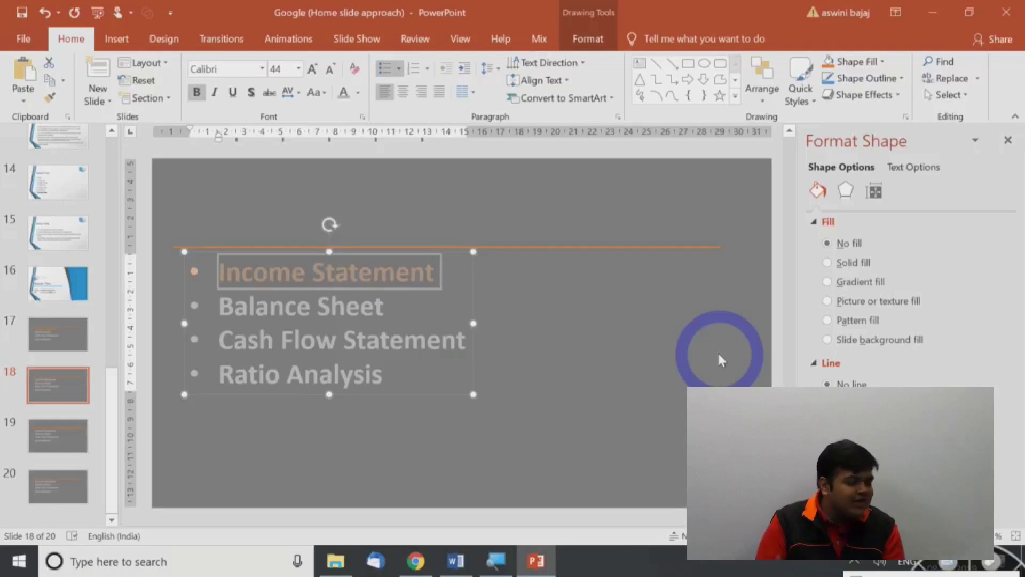
pyautogui.click(579, 365)
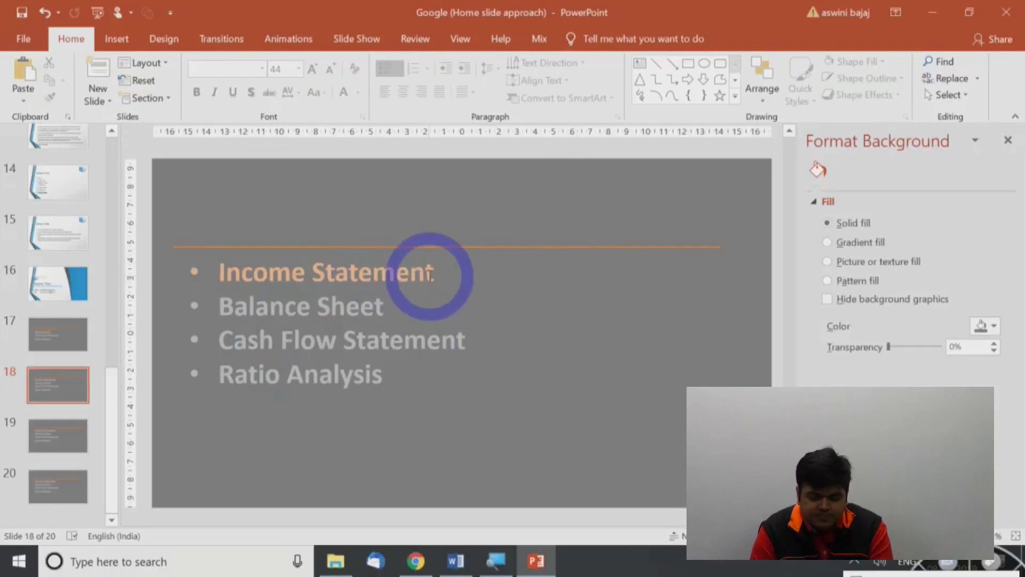
# - Enlarge the Income Statement text on slide 18 to 54 pt
pyautogui.moveTo(432, 275); pyautogui.dragTo(293, 269)
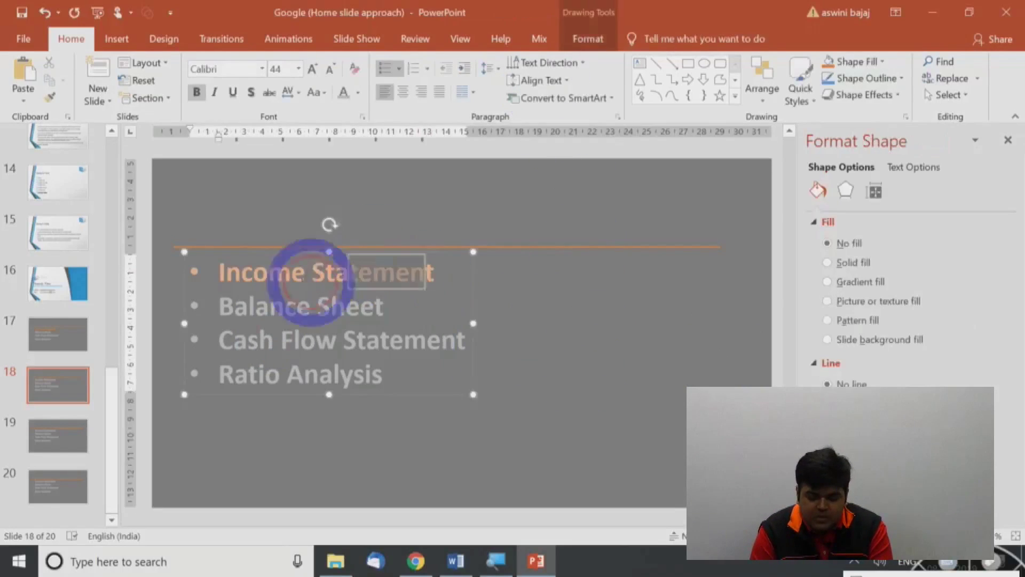
pyautogui.click(313, 70)
pyautogui.click(312, 70)
pyautogui.click(590, 390)
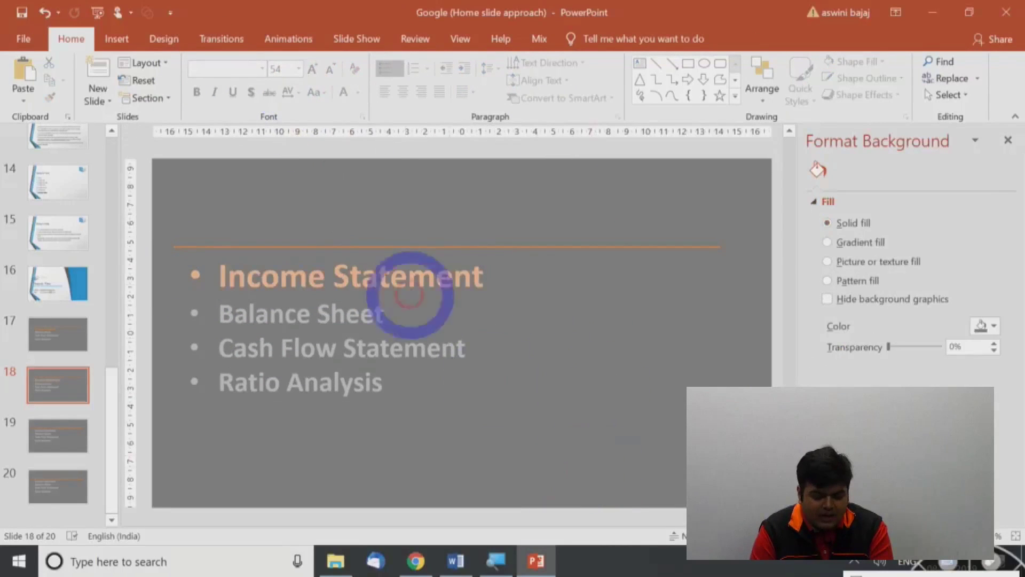
pyautogui.click(472, 281)
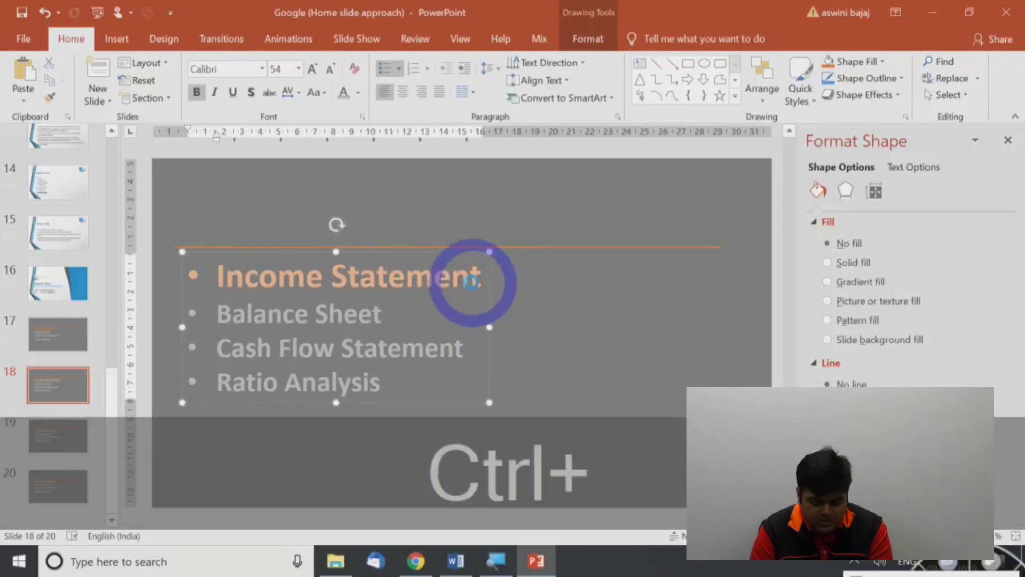
pyautogui.hotkey('ctrl', 'z')
# - Recolour Income Statement to RGB 238, 133, 62 and copy its formatting
pyautogui.moveTo(488, 274); pyautogui.dragTo(225, 285)
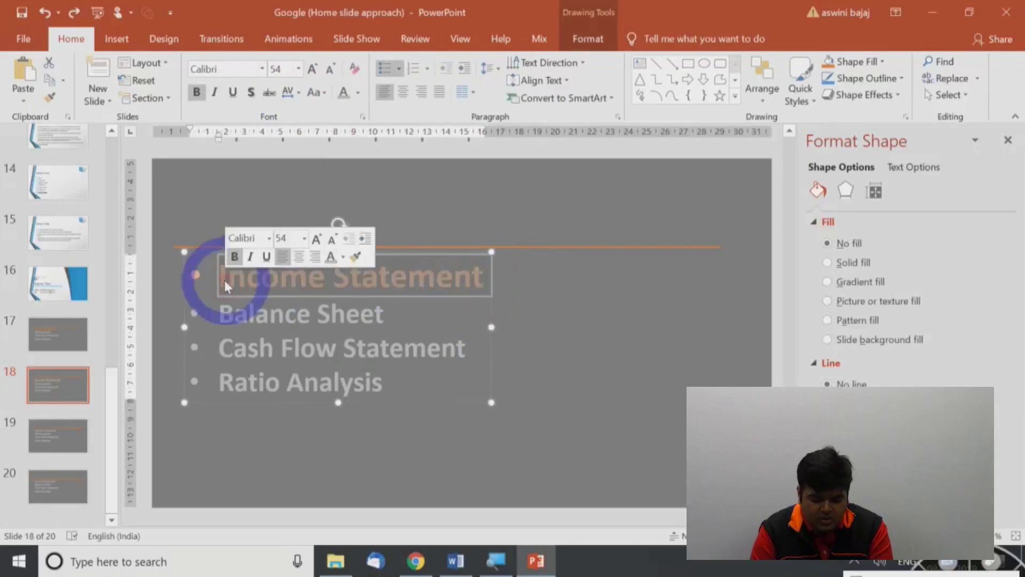
pyautogui.click(358, 92)
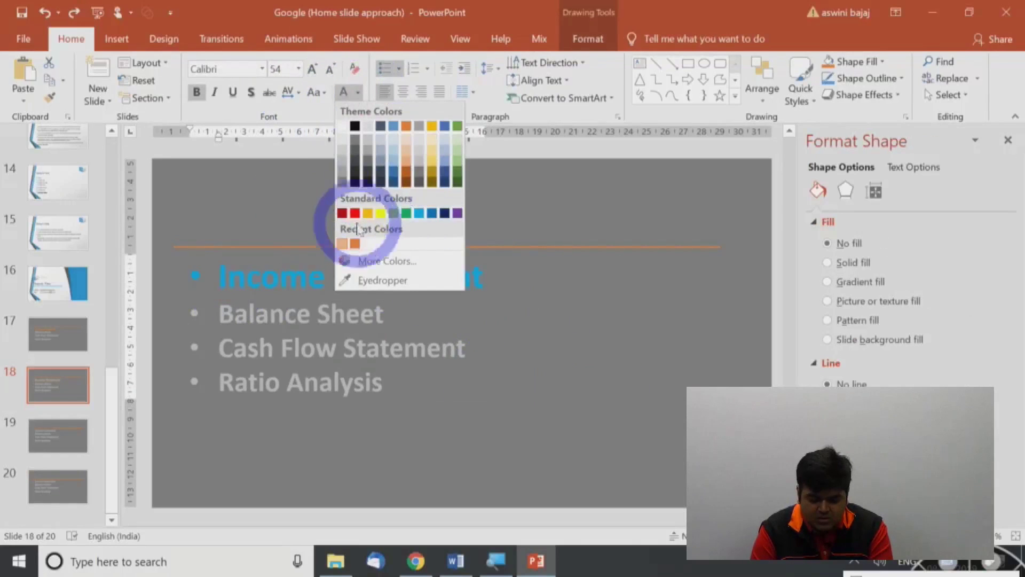
pyautogui.click(374, 261)
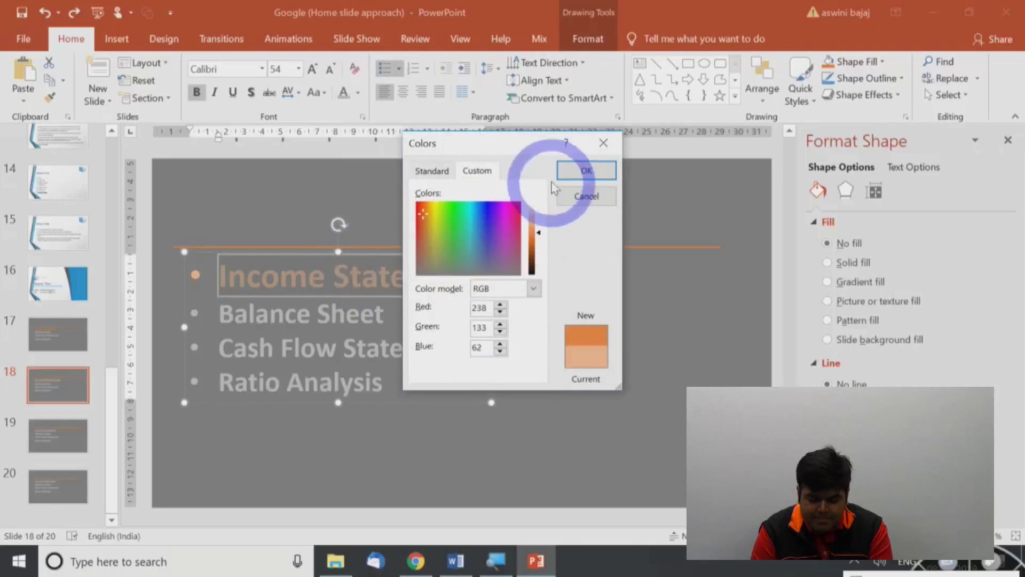
pyautogui.click(611, 405)
pyautogui.click(431, 276)
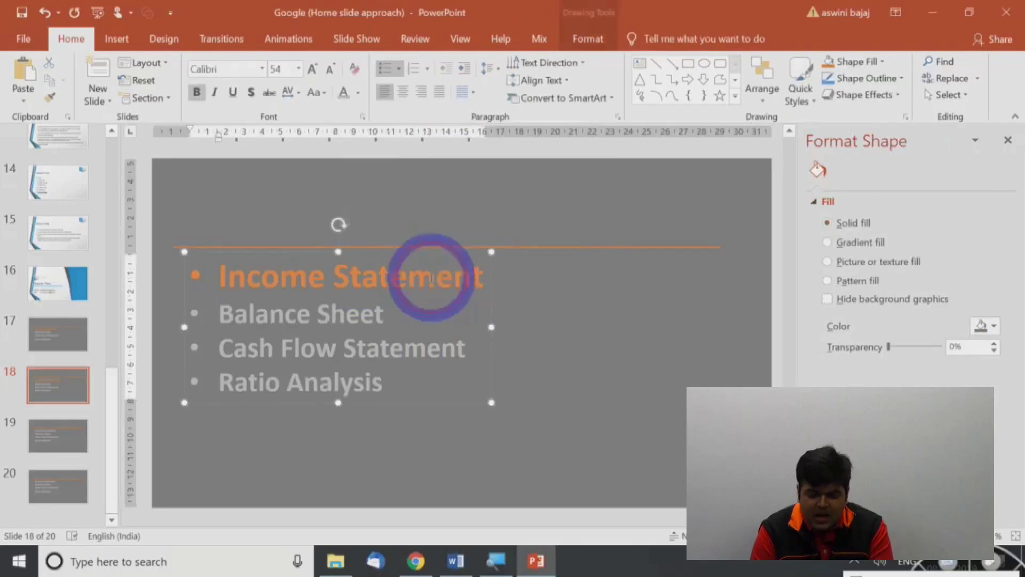
pyautogui.moveTo(432, 276); pyautogui.dragTo(213, 270)
pyautogui.hotkey('ctrl', 'shift', 'c')
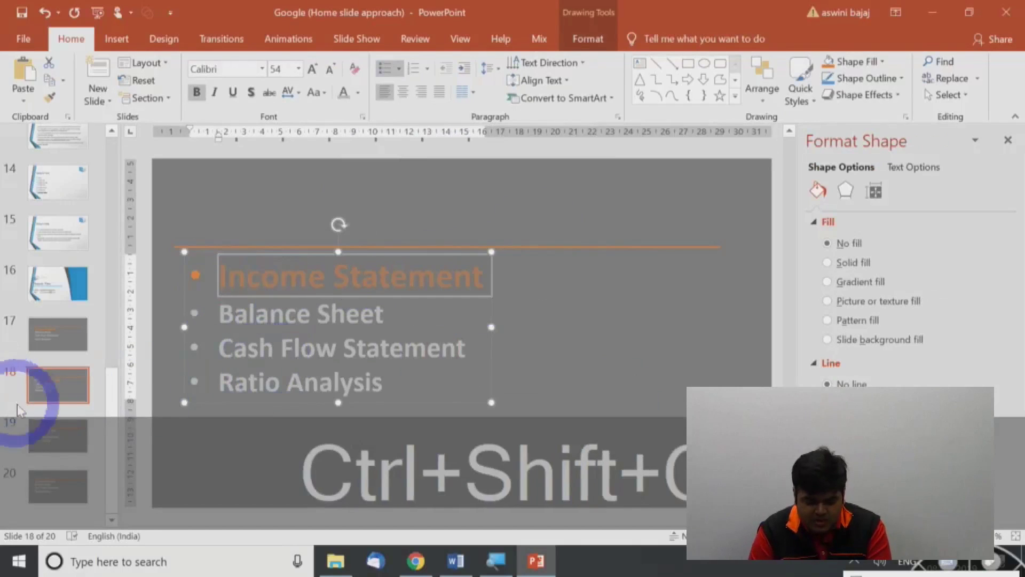
# - Paste the large orange format onto Balance Sheet on slide 18
pyautogui.click(58, 392)
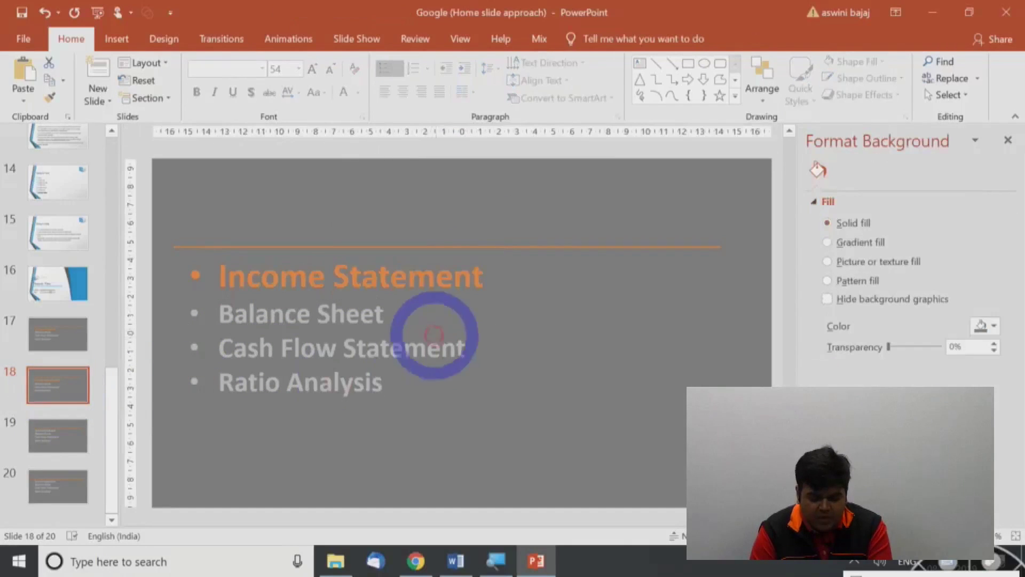
pyautogui.click(62, 332)
pyautogui.click(54, 385)
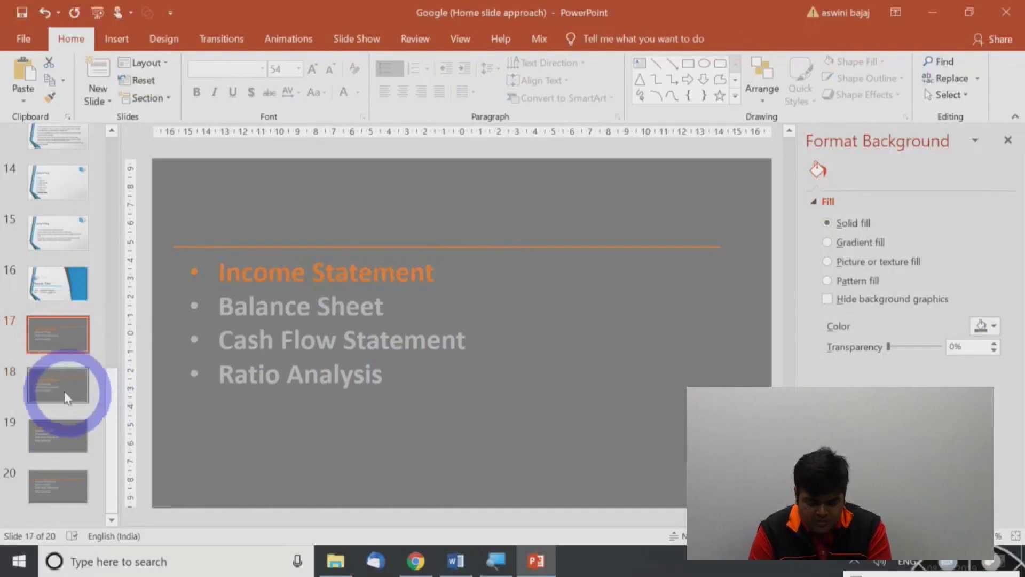
pyautogui.click(62, 339)
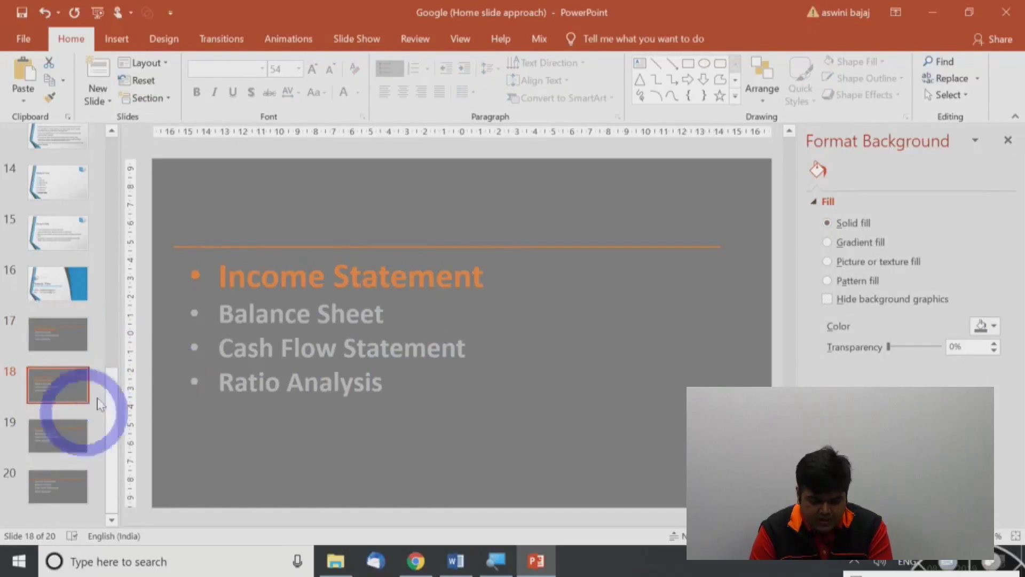
pyautogui.moveTo(397, 318); pyautogui.dragTo(195, 314)
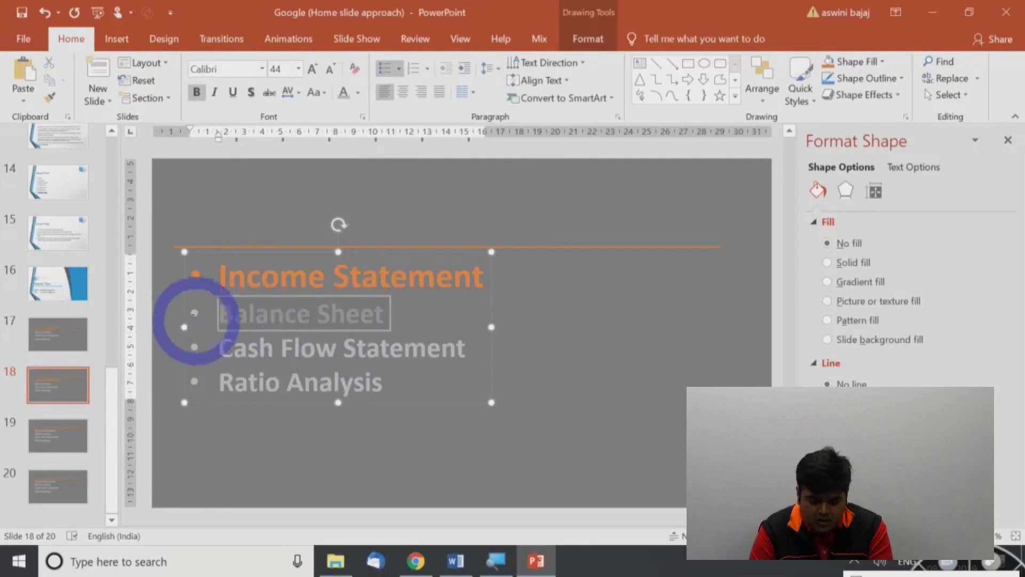
pyautogui.hotkey('shift', 'ctrl', 'v')
# - Apply the orange format to Cash Flow Statement on slide 19 and Ratio Analysis on slide 20
pyautogui.click(69, 447)
pyautogui.click(523, 372)
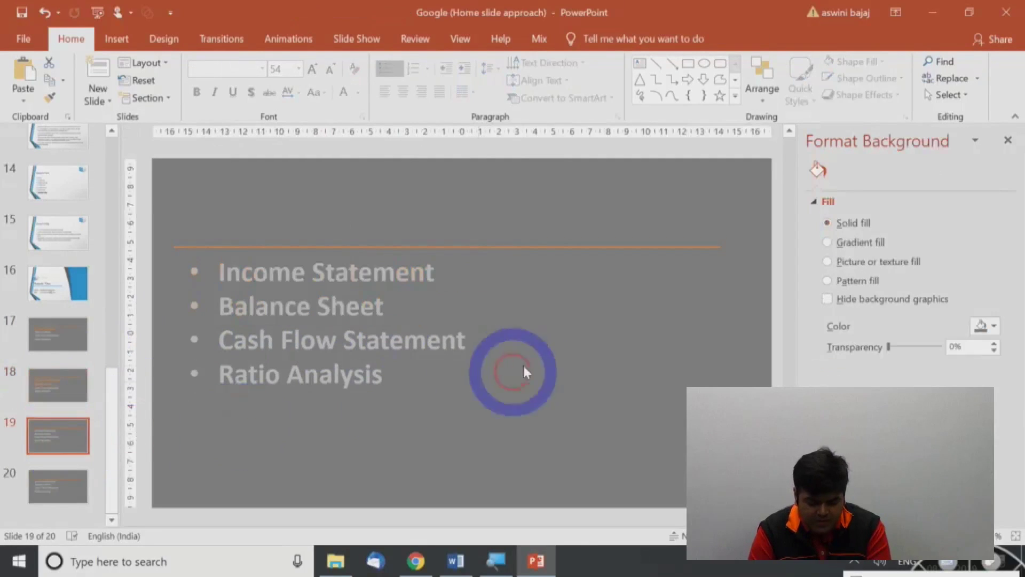
pyautogui.click(475, 340)
pyautogui.moveTo(463, 340); pyautogui.dragTo(229, 351)
pyautogui.hotkey('shift', 'ctrl', 'v')
pyautogui.click(88, 463)
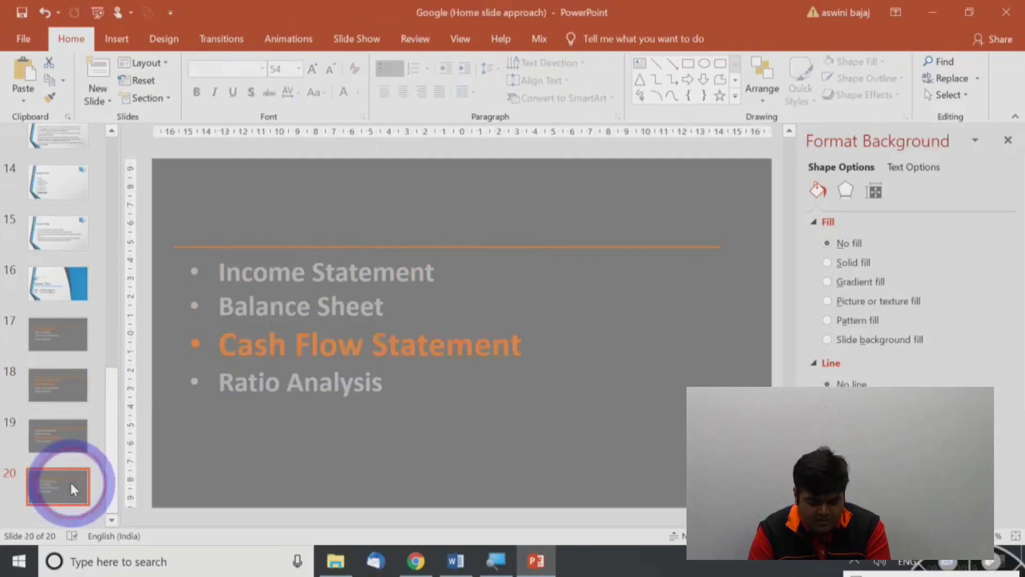
pyautogui.moveTo(379, 370); pyautogui.dragTo(200, 382)
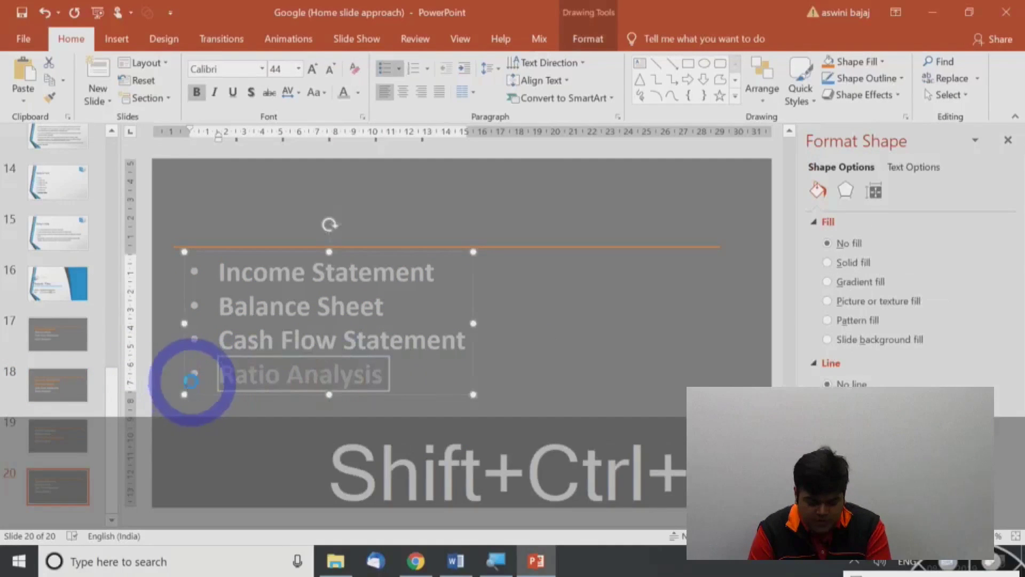
pyautogui.hotkey('shift', 'ctrl', 'v')
# - Copy slide 17's grey format and return Income Statement on slide 18 to plain grey
pyautogui.click(60, 346)
pyautogui.click(61, 376)
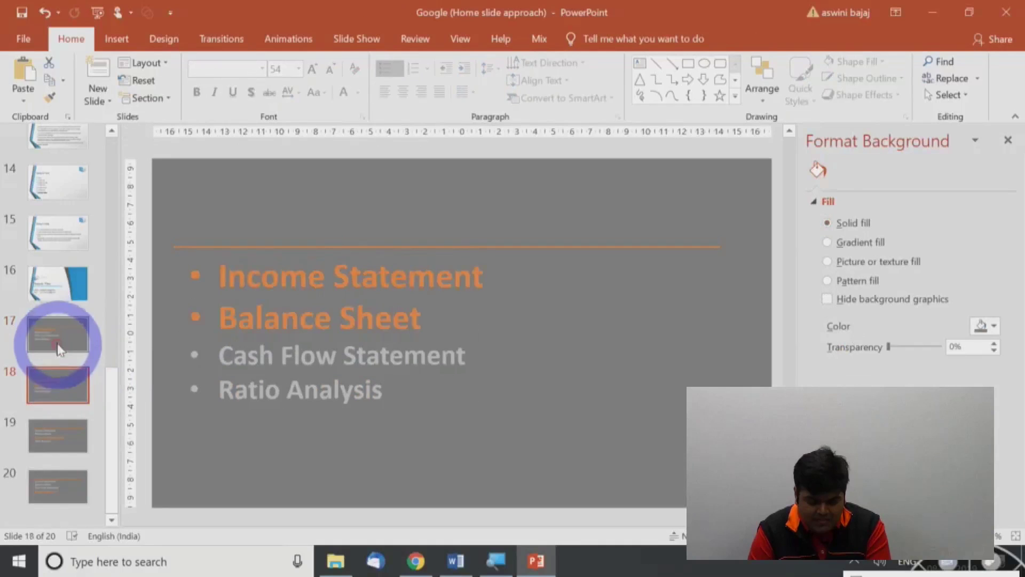
pyautogui.click(56, 338)
pyautogui.moveTo(390, 306); pyautogui.dragTo(168, 313)
pyautogui.hotkey('shift', 'ctrl', 'c')
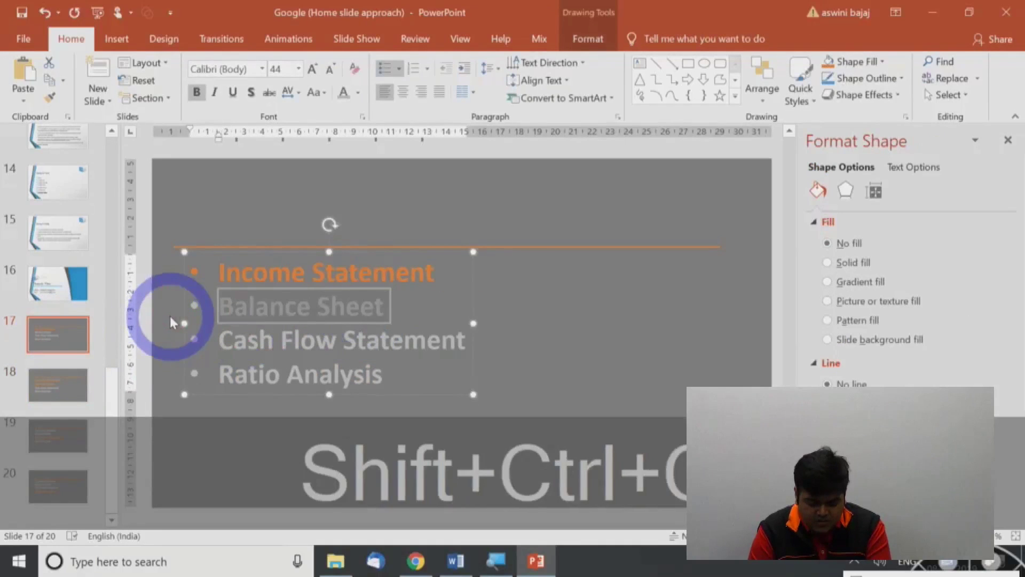
pyautogui.click(78, 383)
pyautogui.click(350, 283)
pyautogui.tripleClick(350, 283)
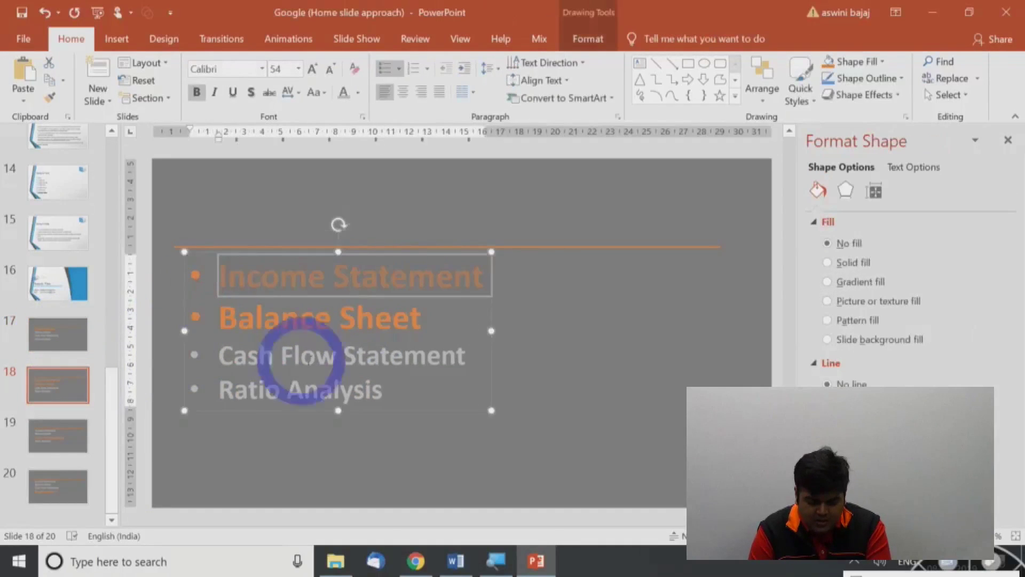
pyautogui.hotkey('shift', 'ctrl', 'v')
# - Page through slides 17 to 20 to review the highlighted topics
pyautogui.click(15, 347)
pyautogui.click(51, 342)
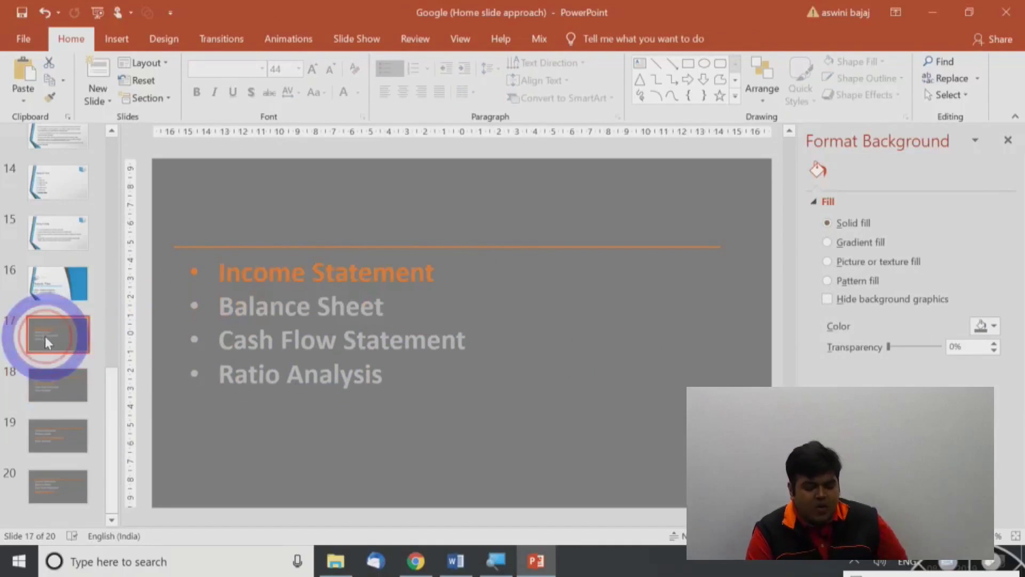
pyautogui.click(444, 342)
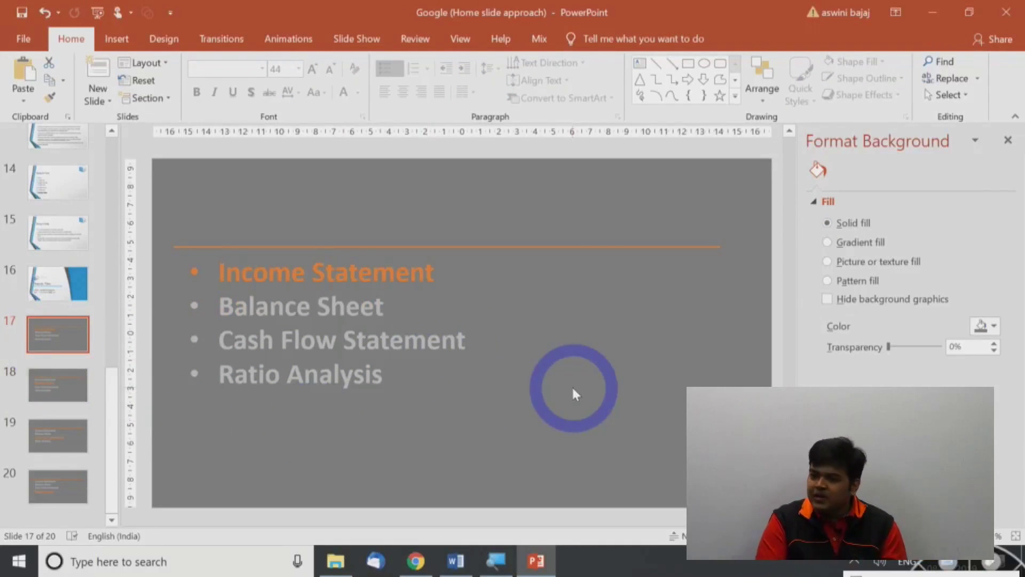
pyautogui.scroll(-1, 571, 385)
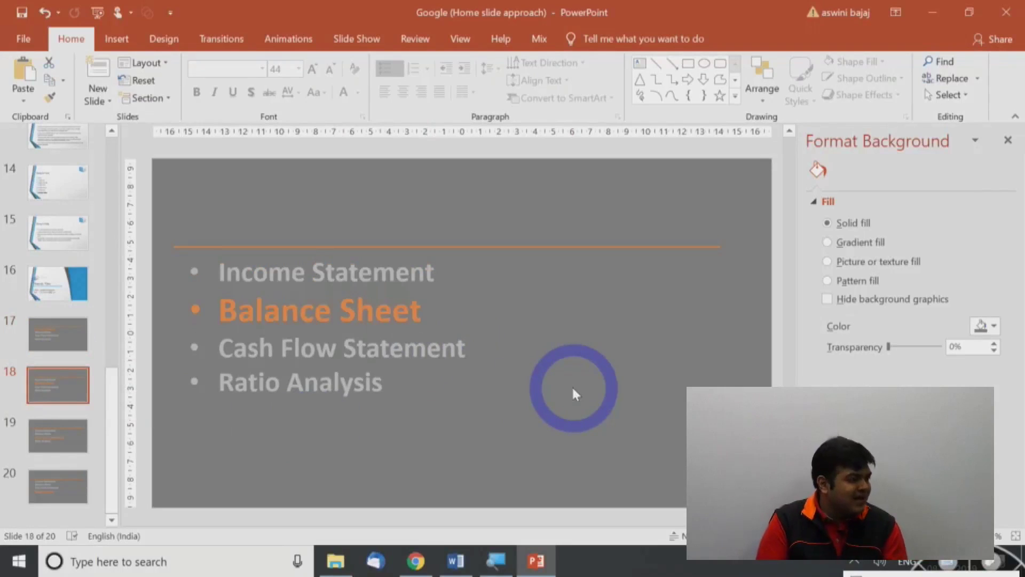
pyautogui.scroll(-1, 573, 393)
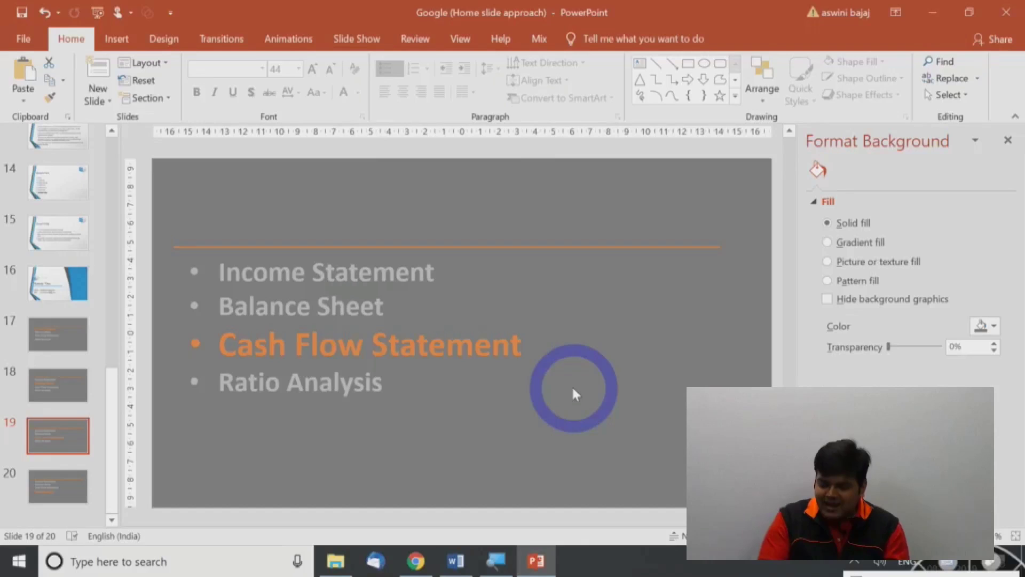
pyautogui.scroll(-1, 574, 393)
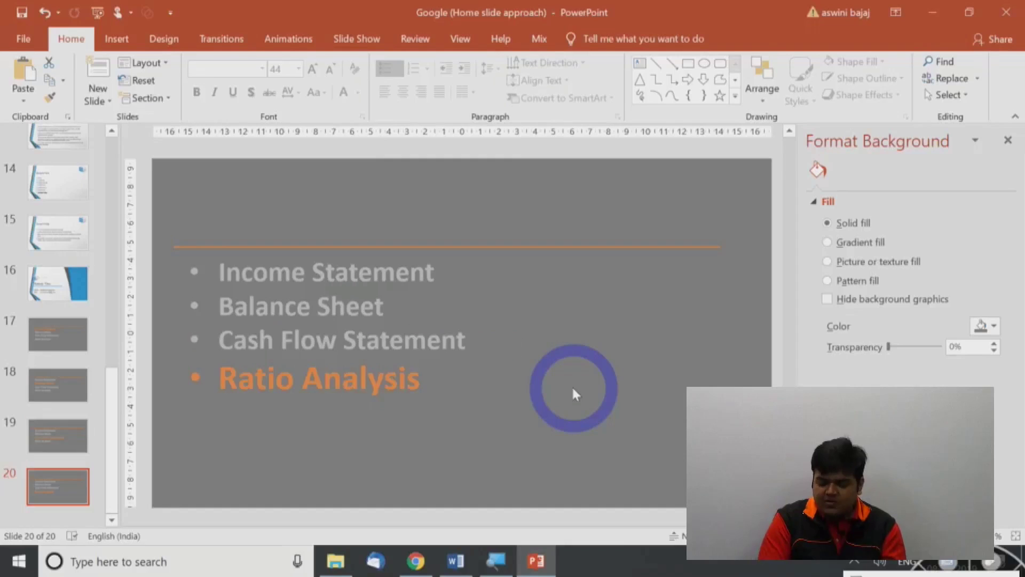
pyautogui.press('pageup')
pyautogui.press('pageup')
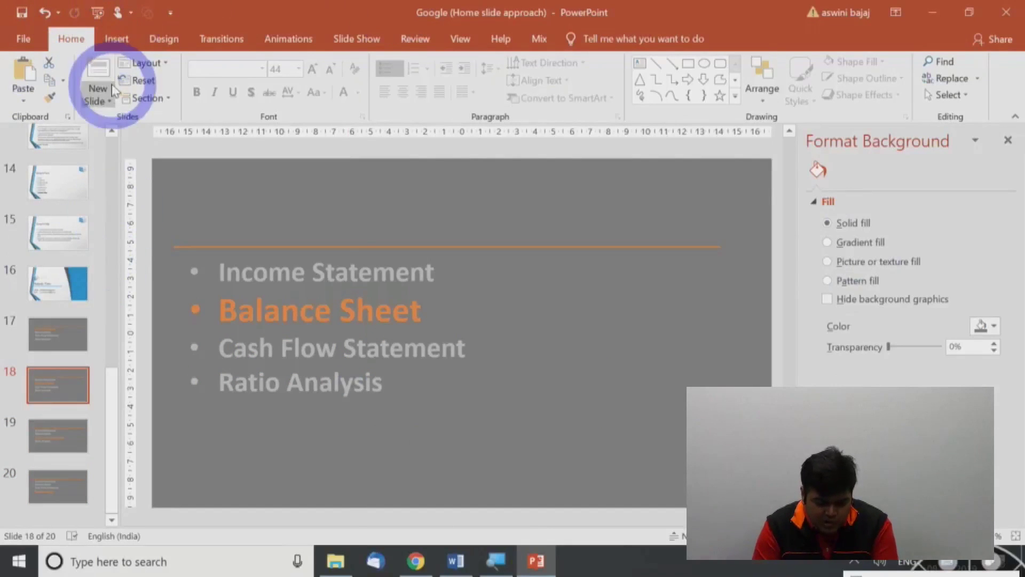
# - Insert a new blank slide after slide 18 and bring up the SmartArt chooser
pyautogui.click(98, 96)
pyautogui.click(132, 412)
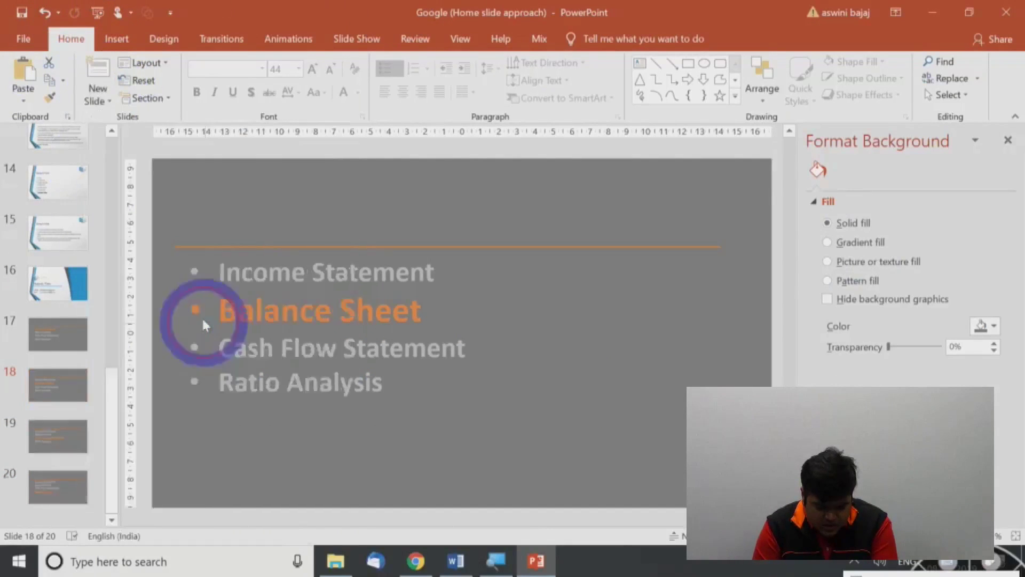
pyautogui.click(118, 41)
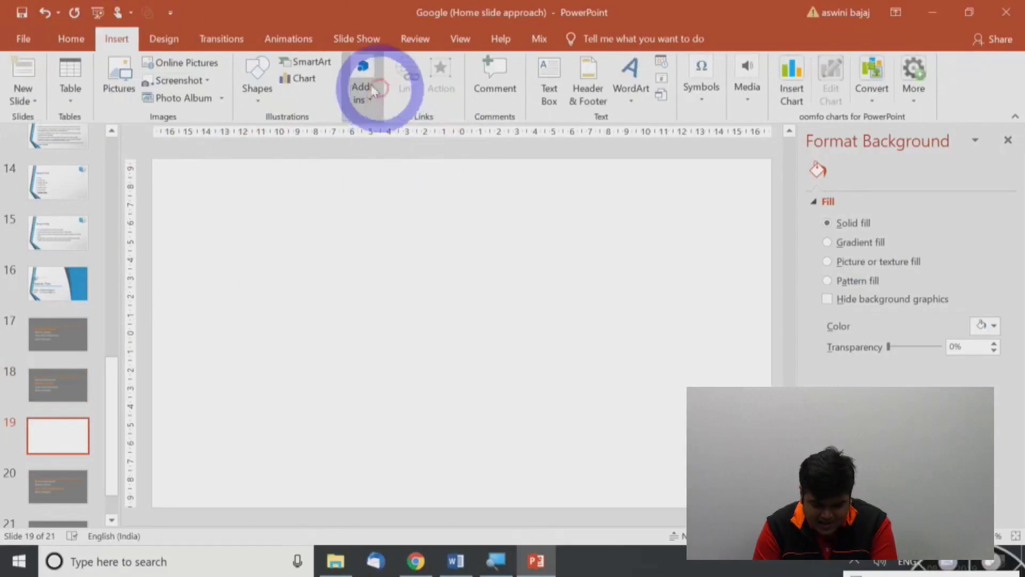
pyautogui.click(299, 64)
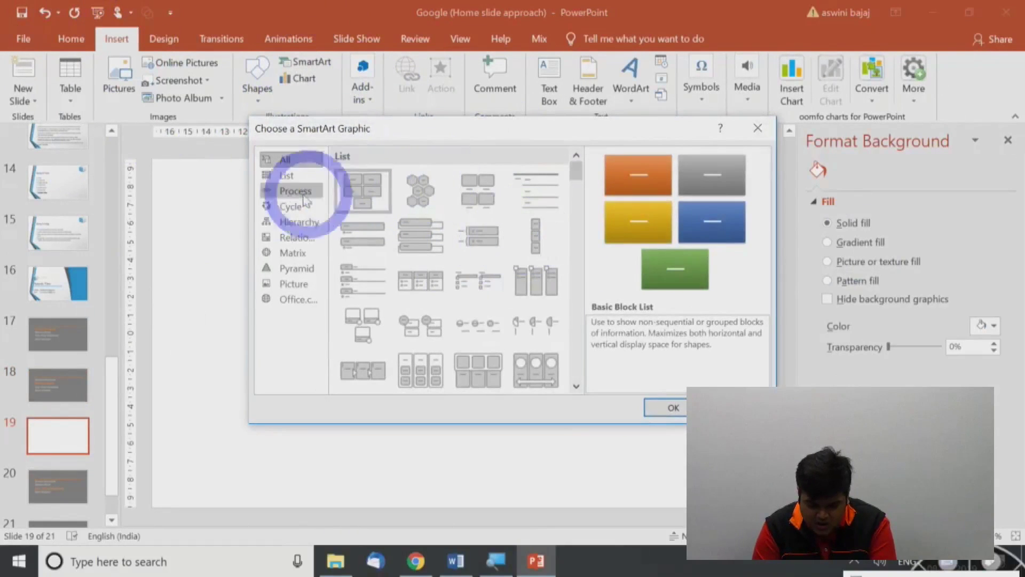
# - Browse the List SmartArt layouts: Vertical Box List, Continuous Picture List and Grouped List
pyautogui.click(287, 178)
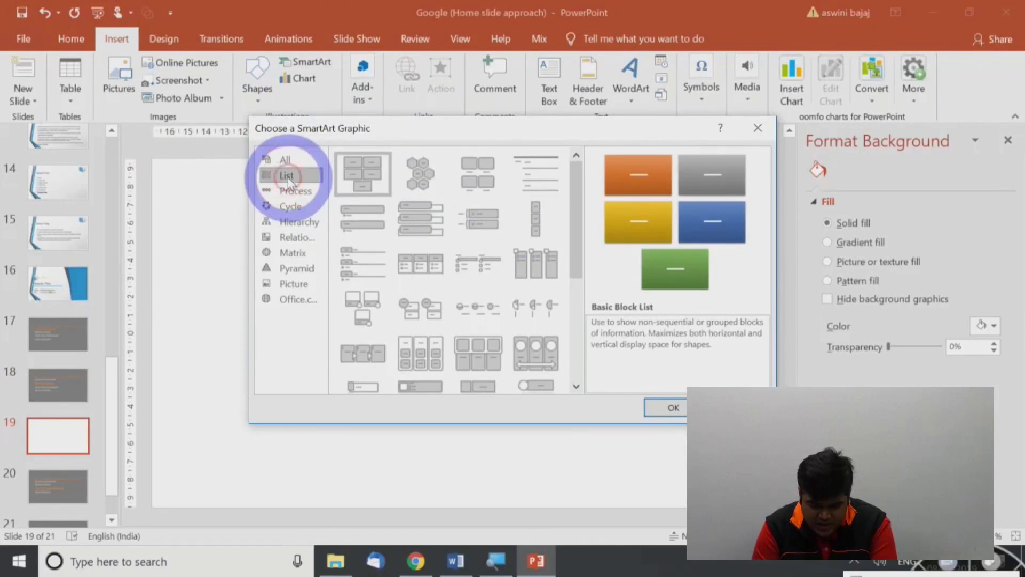
pyautogui.click(416, 222)
pyautogui.click(537, 347)
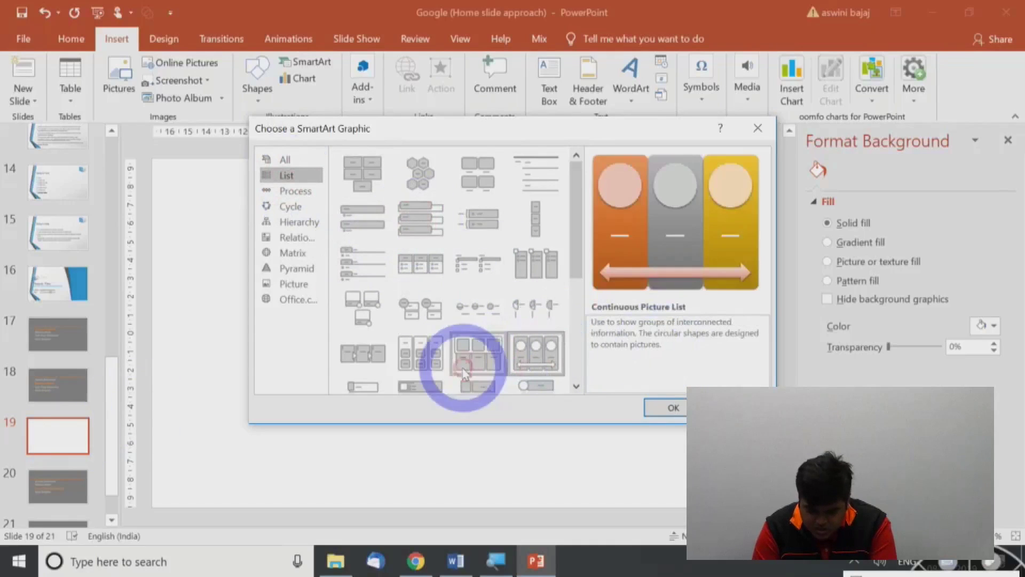
pyautogui.click(438, 367)
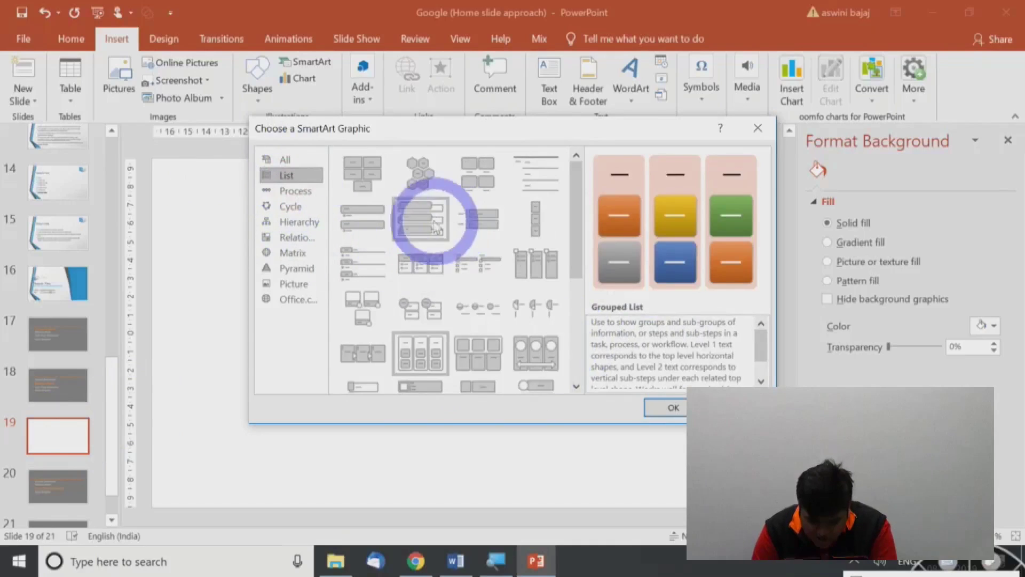
pyautogui.scroll(-4, 443, 267)
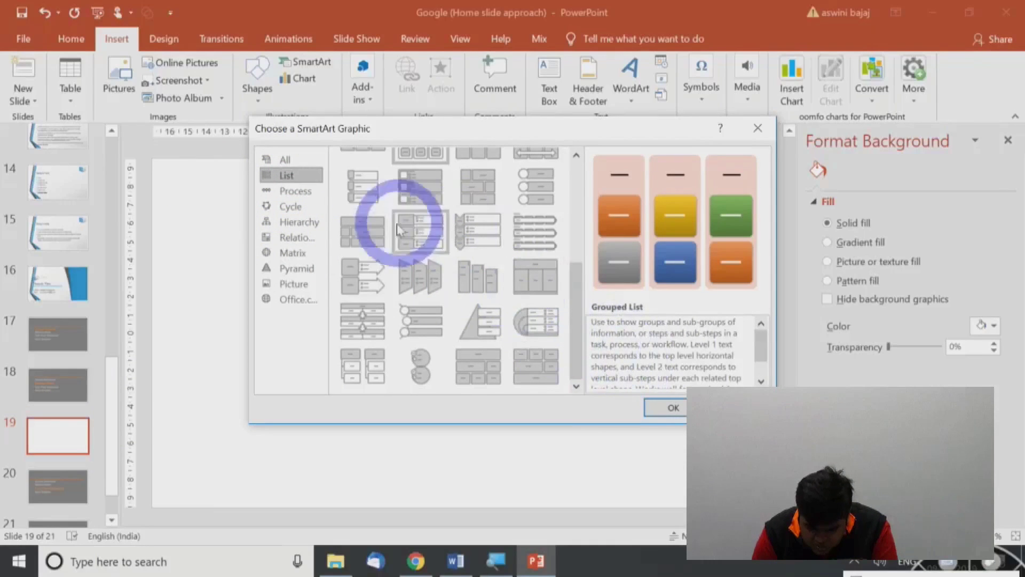
# - From All layouts, insert the Increasing Arrows Process graphic on slide 19
pyautogui.click(283, 159)
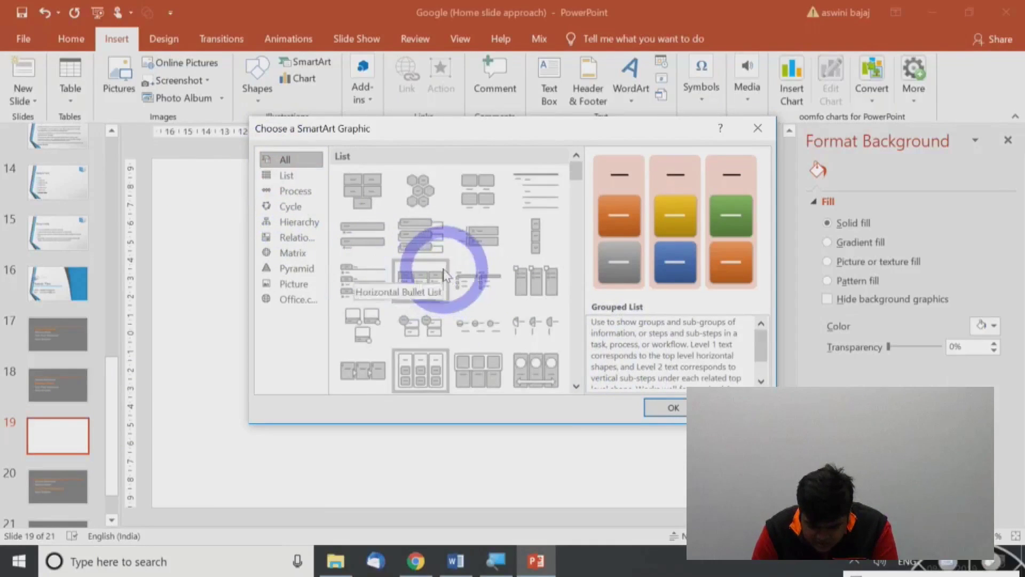
pyautogui.scroll(-1, 443, 275)
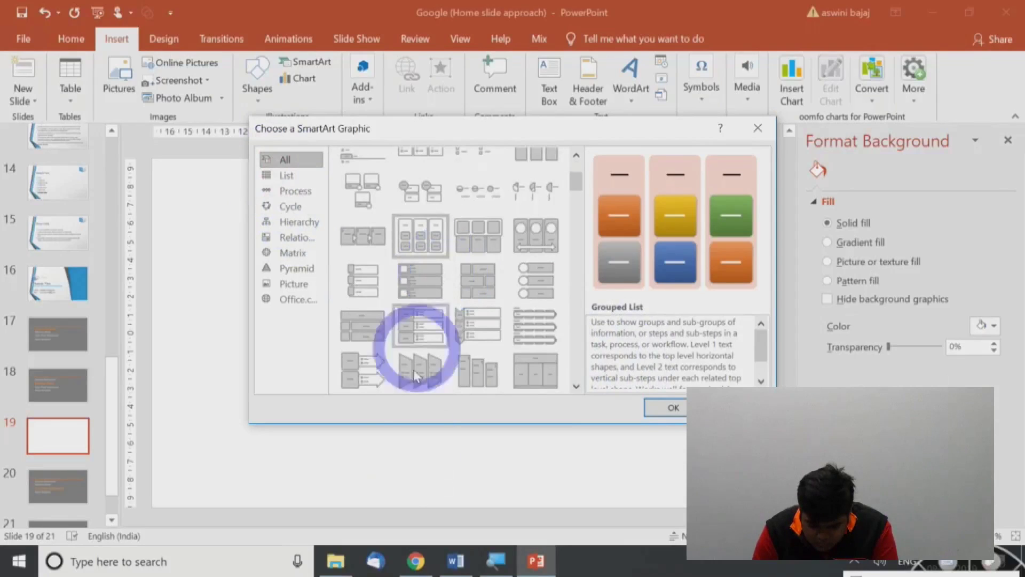
pyautogui.scroll(-3, 412, 319)
pyautogui.scroll(-3, 412, 320)
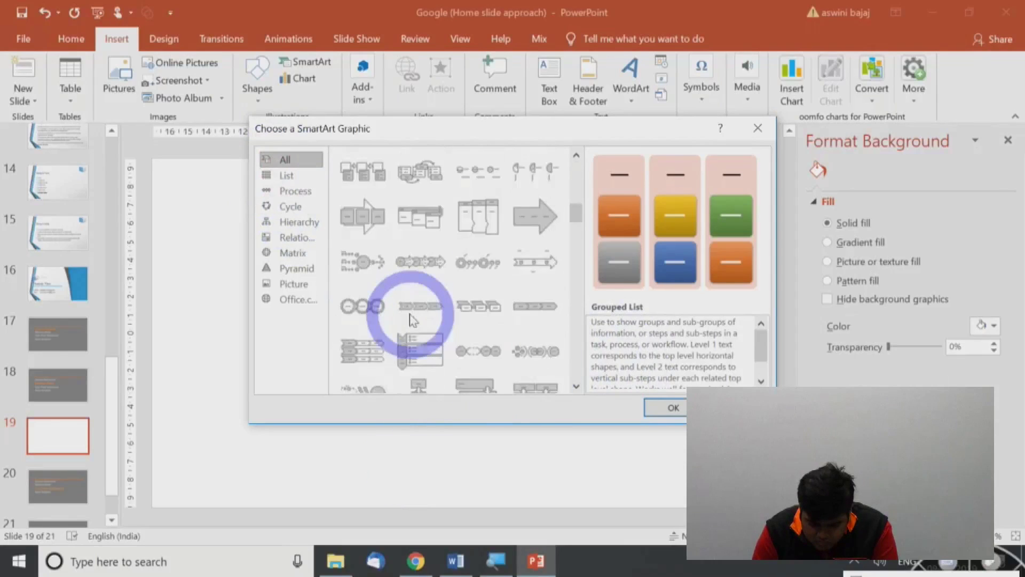
pyautogui.scroll(3, 411, 319)
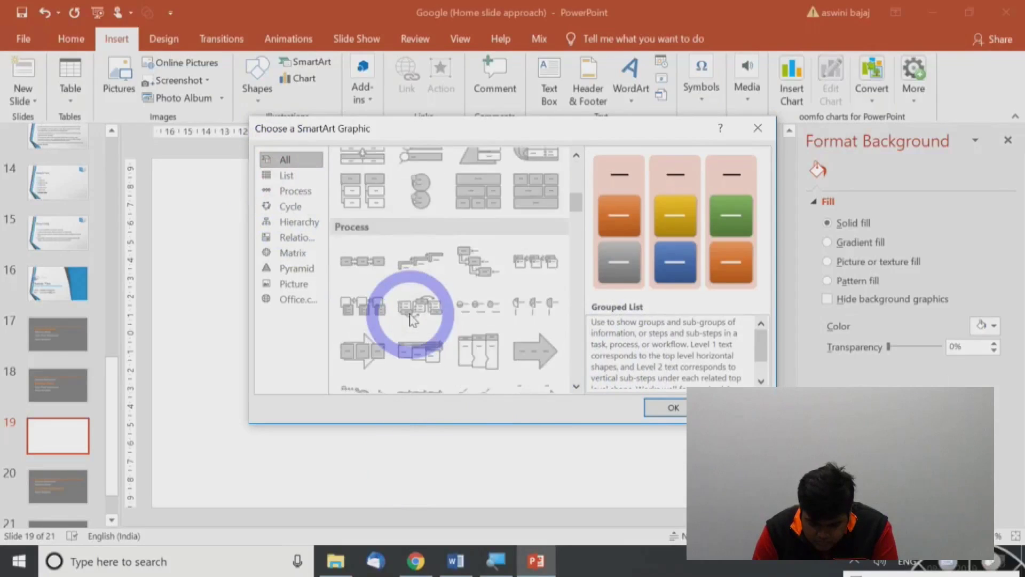
pyautogui.click(376, 347)
pyautogui.click(421, 352)
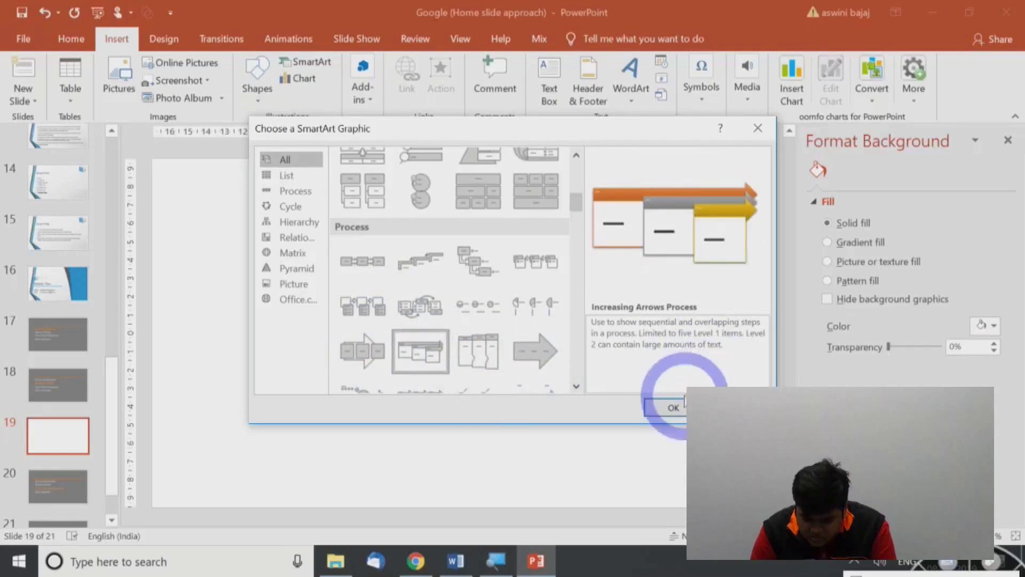
pyautogui.click(674, 407)
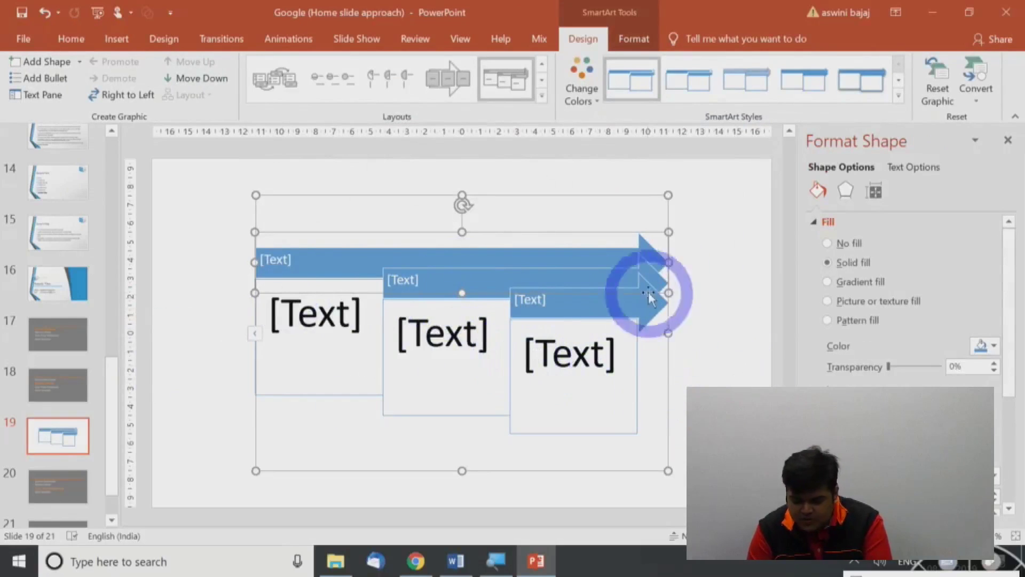
# - Apply Accent 1 colours and switch the graphic to the Continuous Block Process layout
pyautogui.click(592, 88)
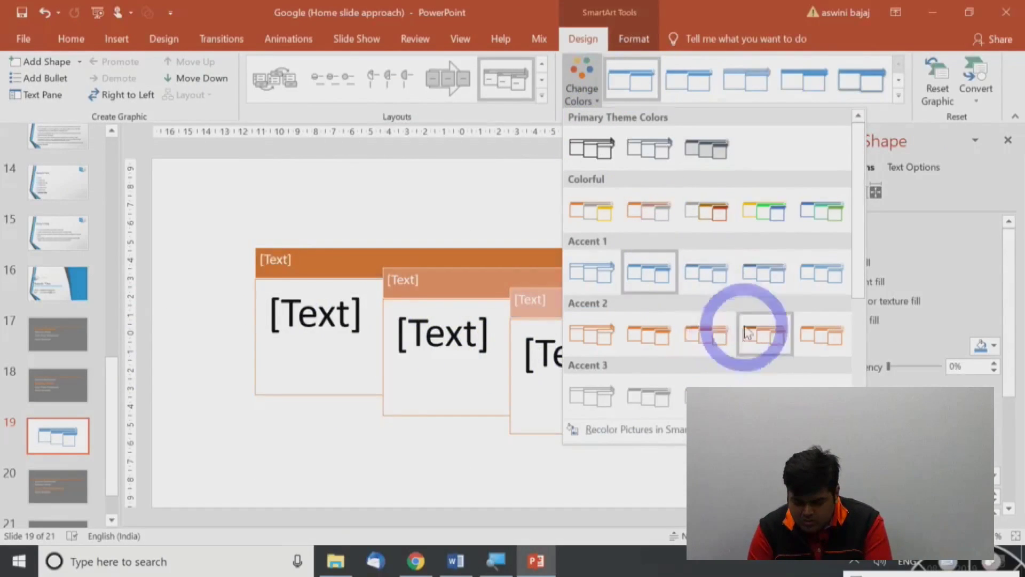
pyautogui.click(765, 273)
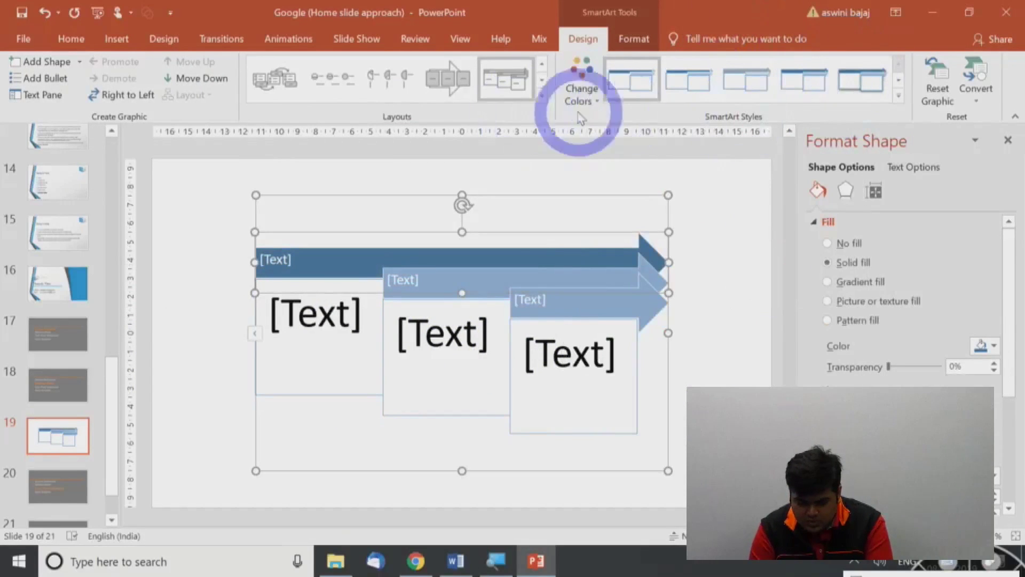
pyautogui.click(449, 80)
pyautogui.click(251, 326)
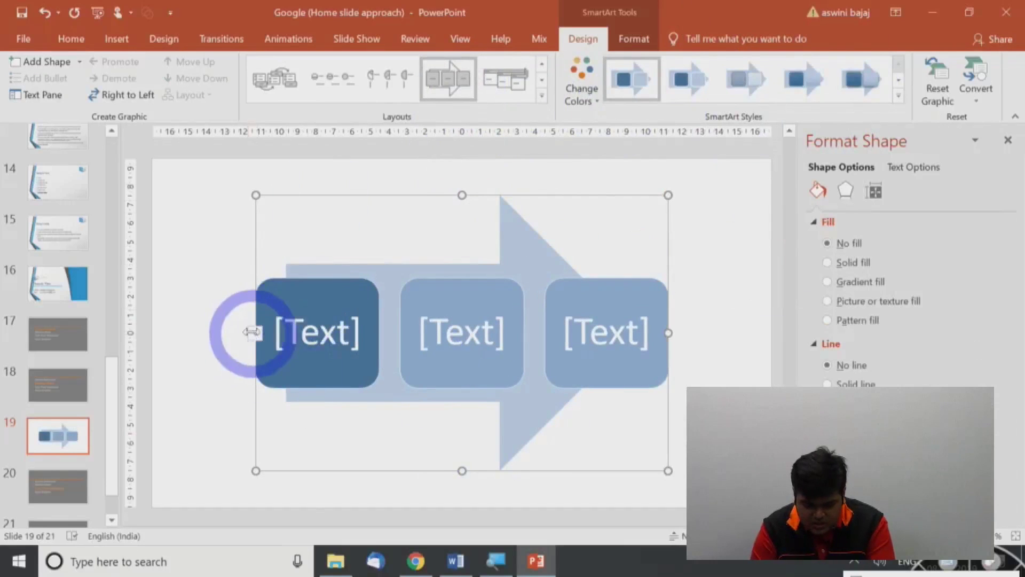
pyautogui.click(159, 300)
pyautogui.click(147, 232)
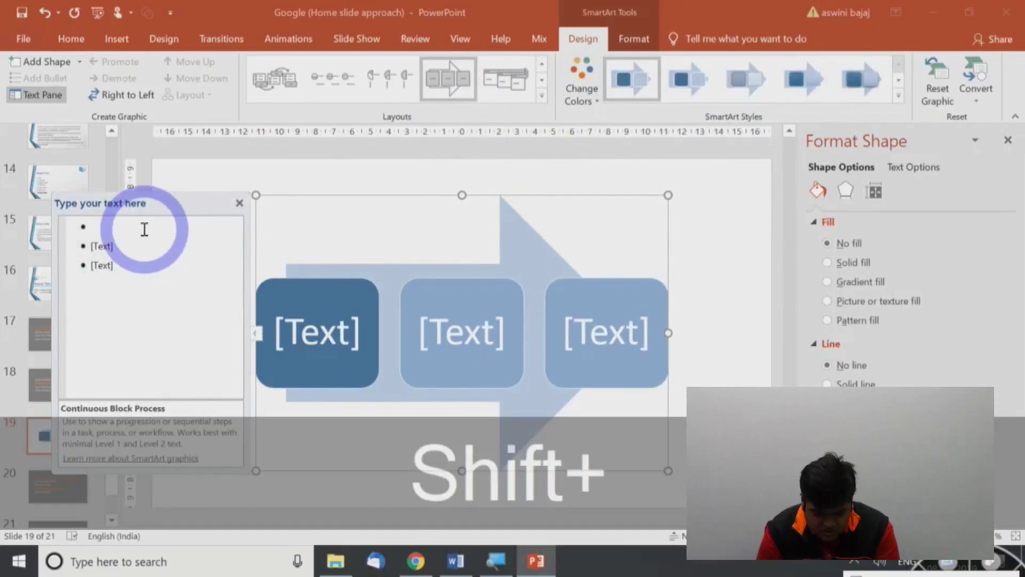
# - Copy the four topic bullet lines from slide 17
pyautogui.click(41, 332)
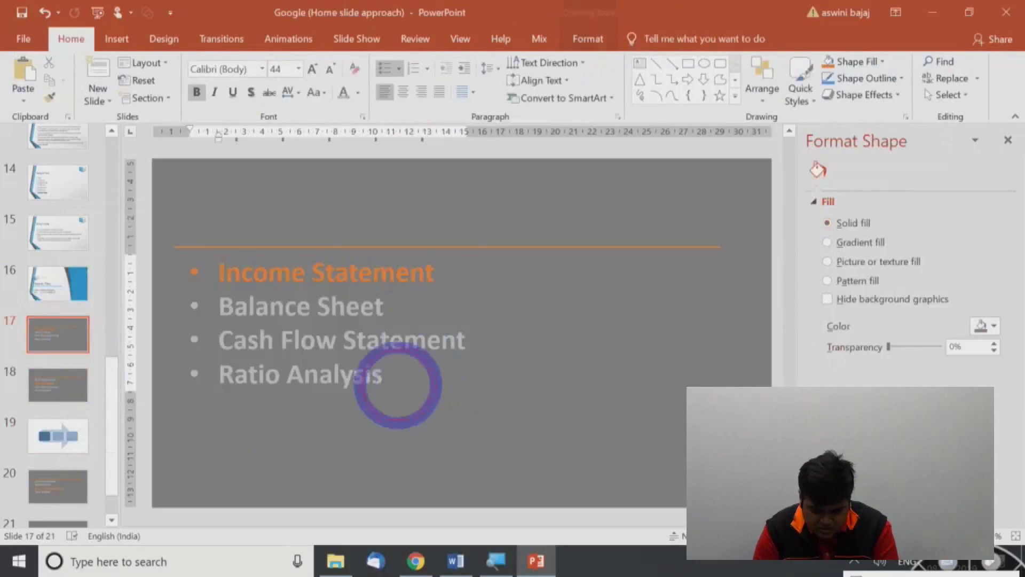
pyautogui.click(269, 310)
pyautogui.click(427, 389)
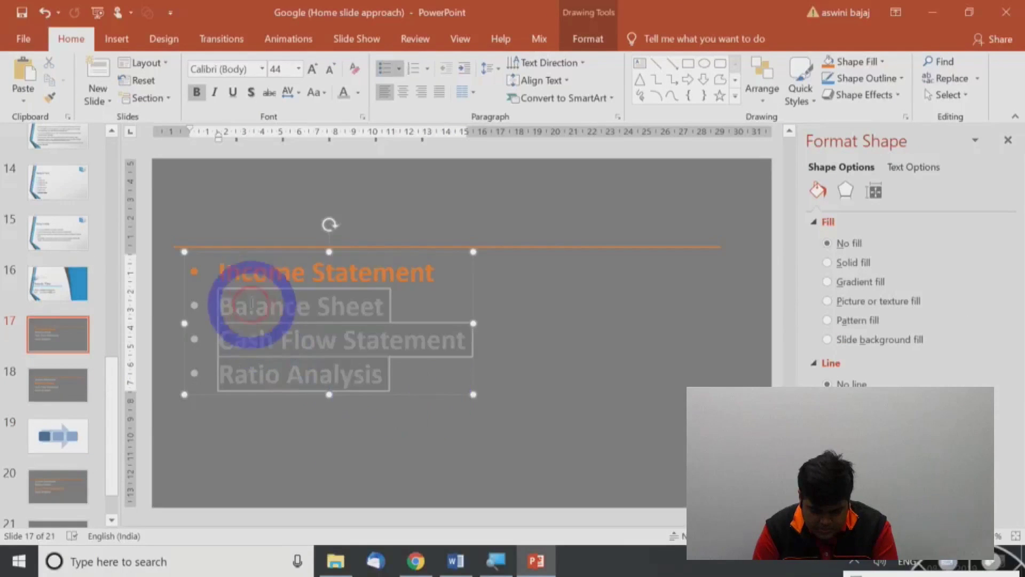
pyautogui.tripleClick(241, 275)
pyautogui.hotkey('ctrl', 'c')
# - Paste the four topics into slide 19's SmartArt text and delete the empty extra item
pyautogui.click(75, 441)
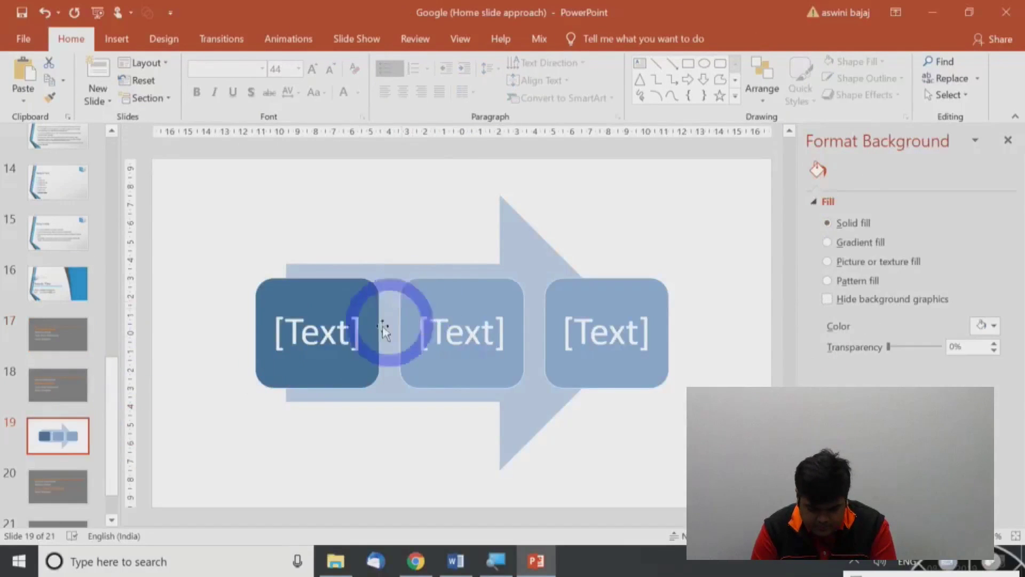
pyautogui.click(303, 300)
pyautogui.click(168, 249)
pyautogui.click(153, 228)
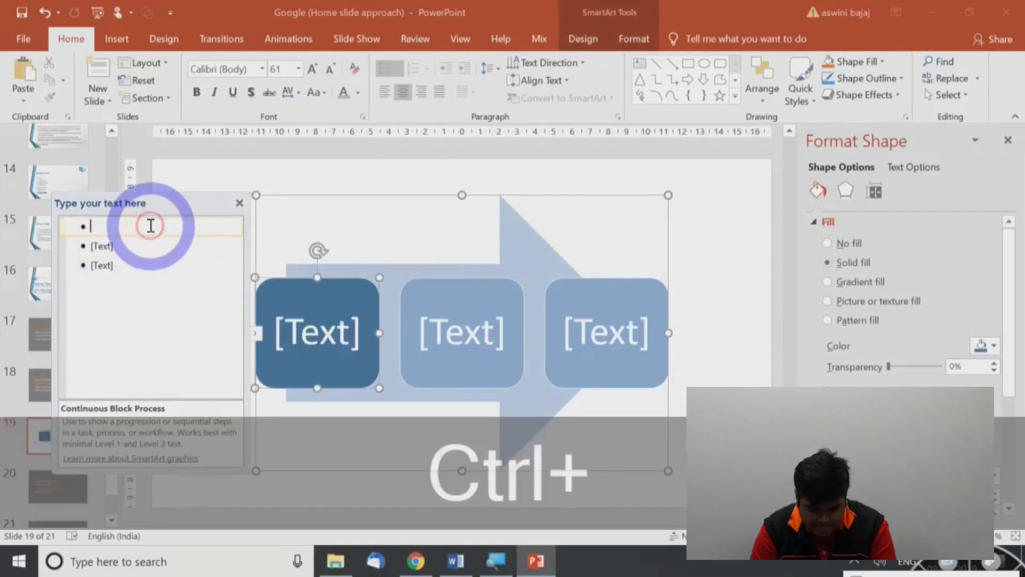
pyautogui.hotkey('ctrl', 'v')
pyautogui.click(111, 307)
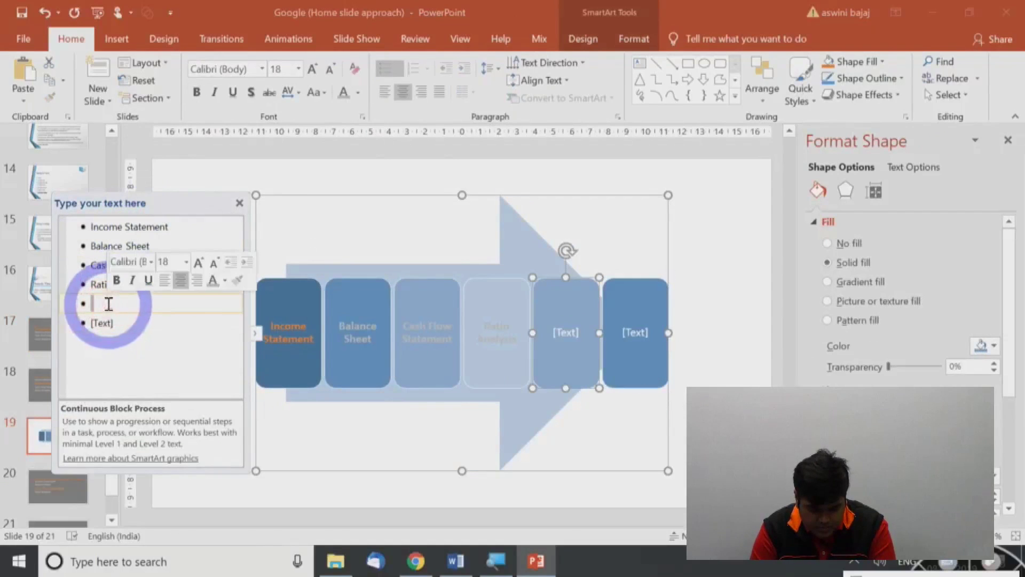
pyautogui.press('BackSpace')
pyautogui.press('BackSpace')
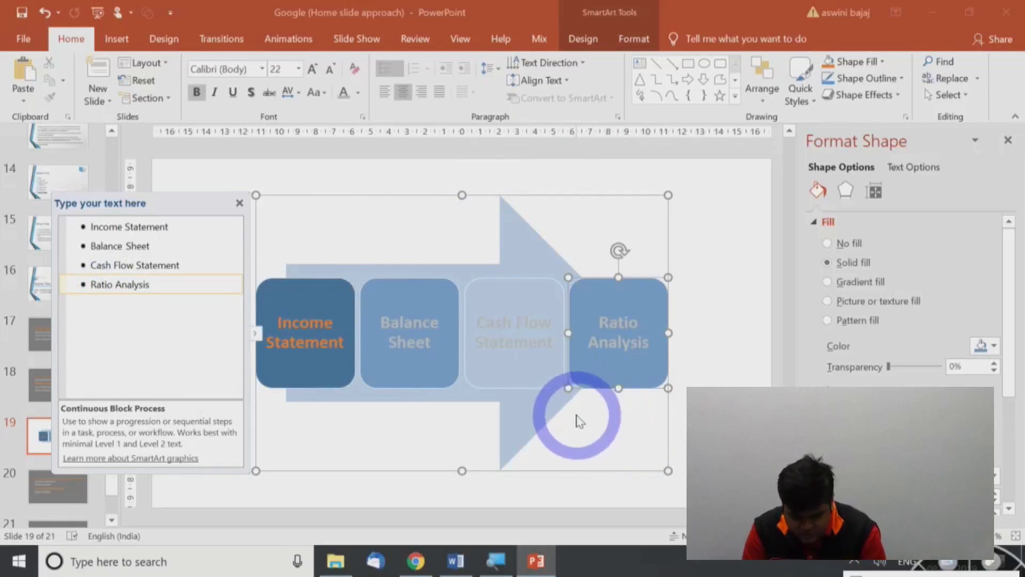
pyautogui.press('XF86AudioMute')
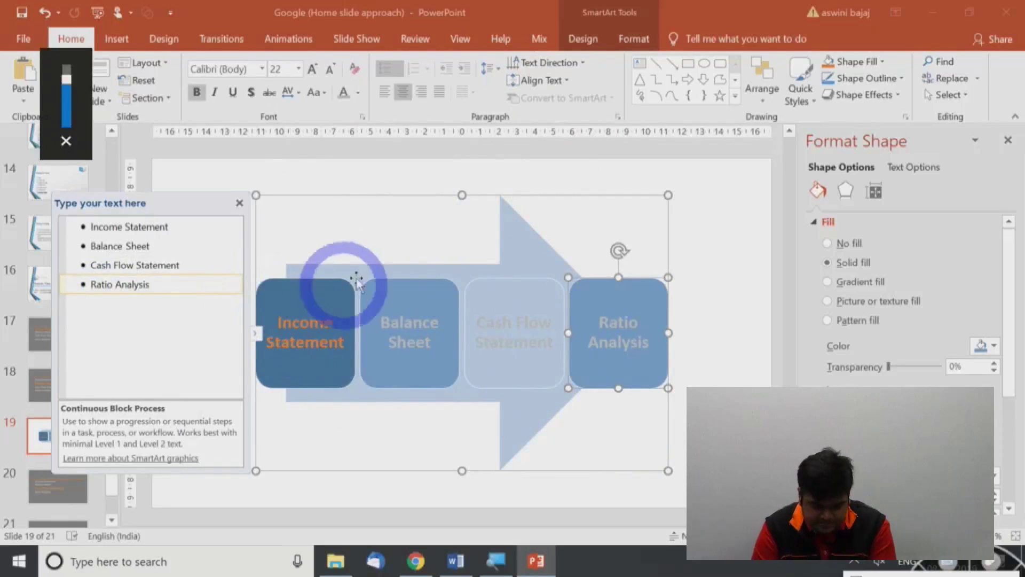
# - Select all four process boxes and apply the Accent 1 colour scheme
pyautogui.click(717, 257)
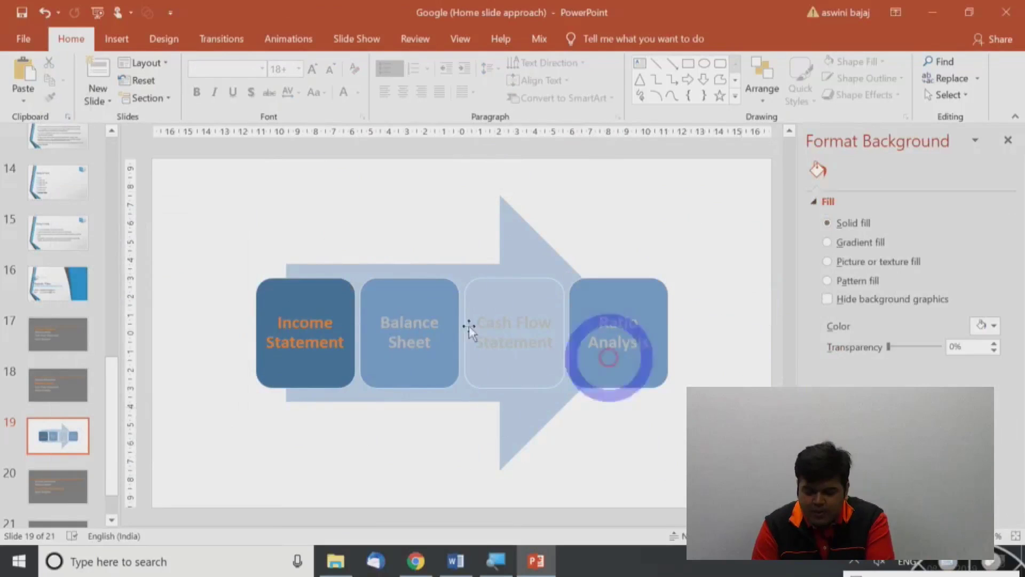
pyautogui.click(347, 339)
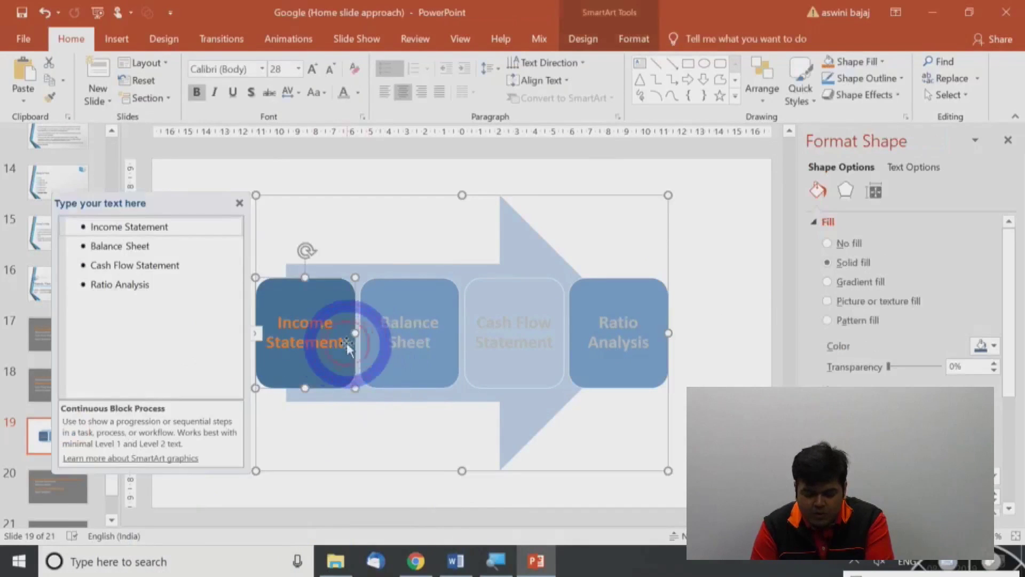
pyautogui.keyDown('ctrl'); pyautogui.click(407, 313); pyautogui.keyUp('ctrl')
pyautogui.keyDown('ctrl'); pyautogui.click(488, 303); pyautogui.keyUp('ctrl')
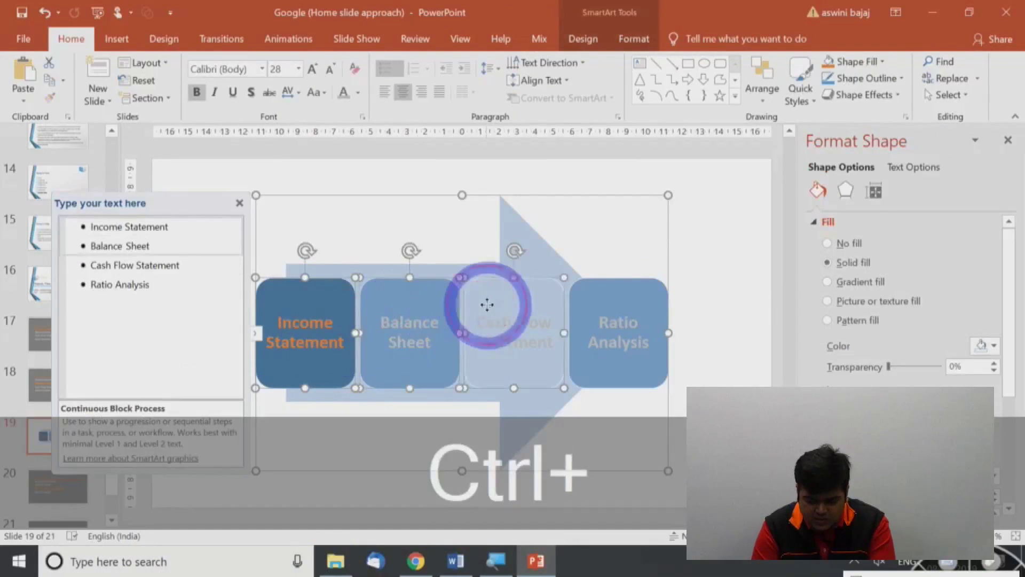
pyautogui.keyDown('ctrl'); pyautogui.click(611, 302); pyautogui.keyUp('ctrl')
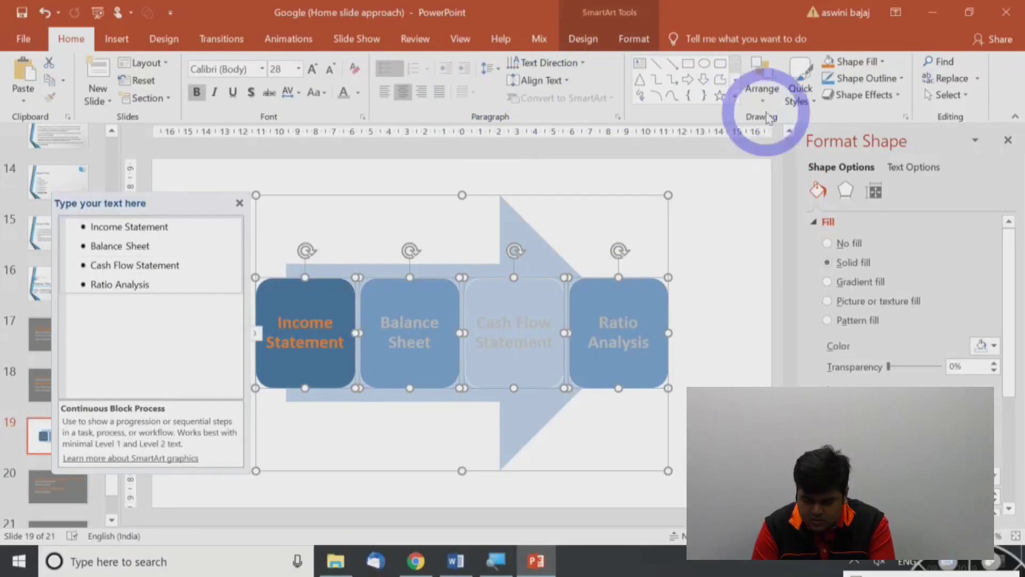
pyautogui.click(583, 38)
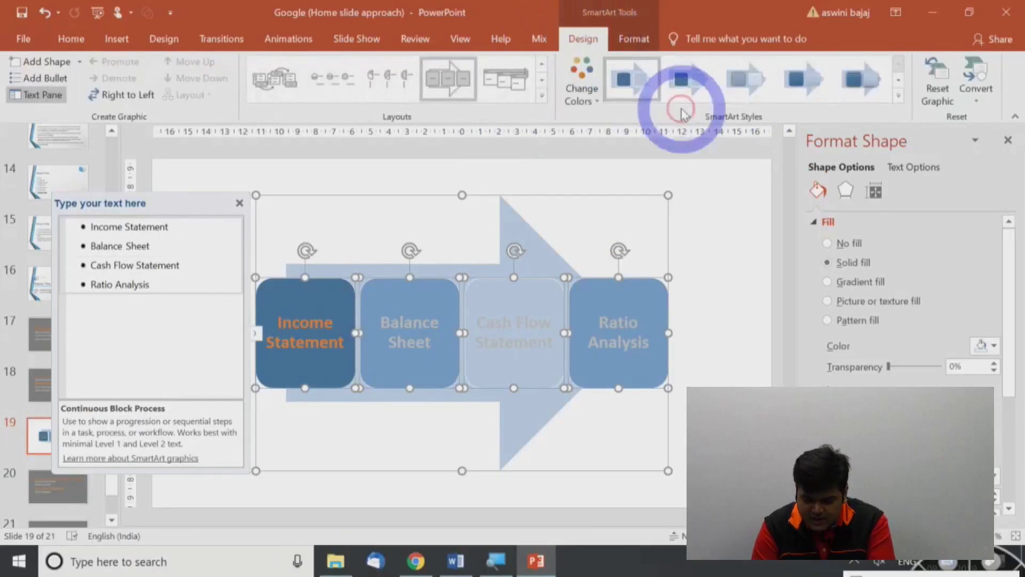
pyautogui.click(603, 107)
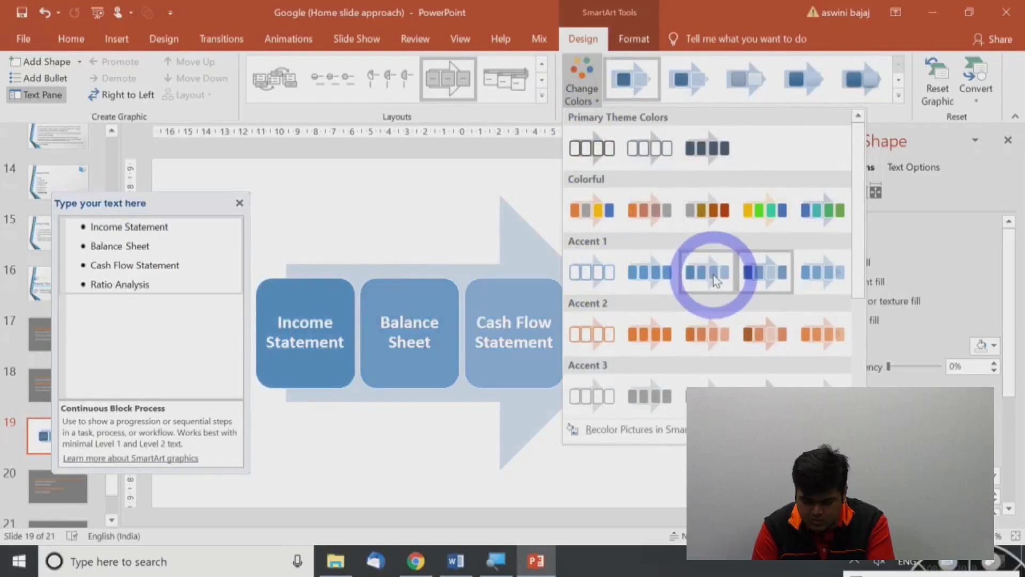
pyautogui.click(646, 283)
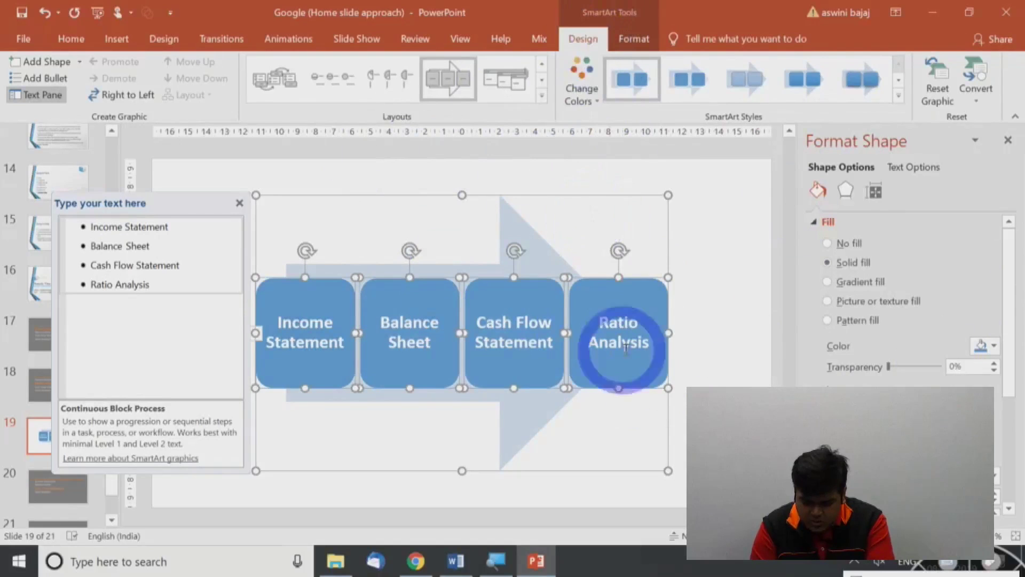
# - Fill the four selected boxes with grey
pyautogui.click(634, 39)
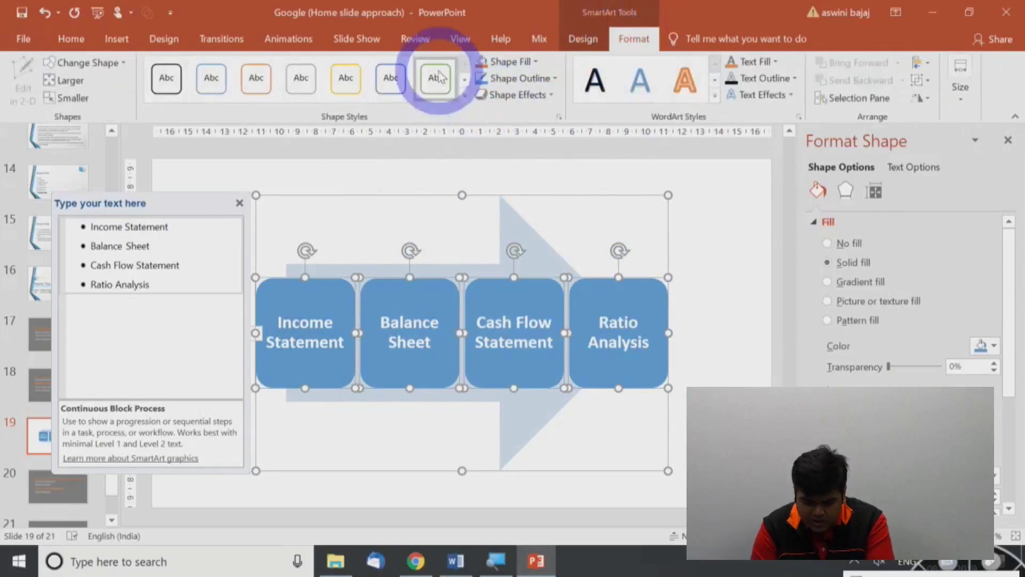
pyautogui.click(507, 62)
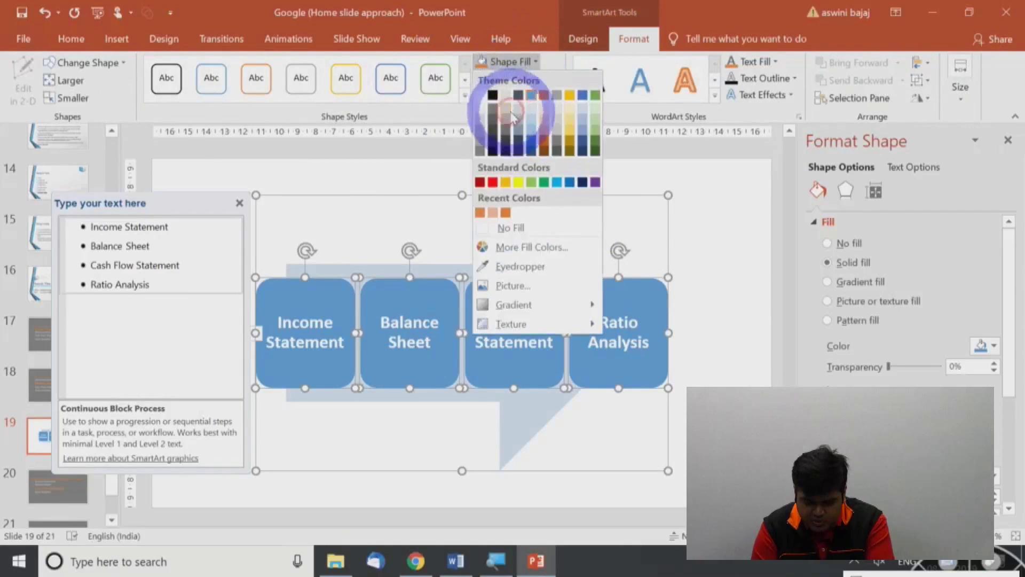
pyautogui.click(481, 140)
# - Copy the current slide and paste duplicates after it
pyautogui.click(687, 347)
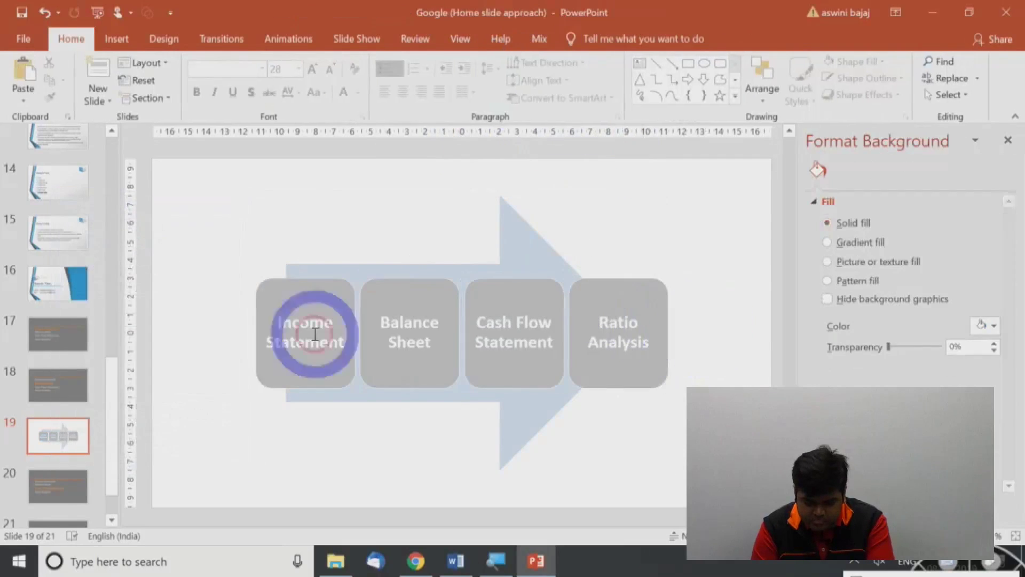
pyautogui.hotkey('ctrl', 'c')
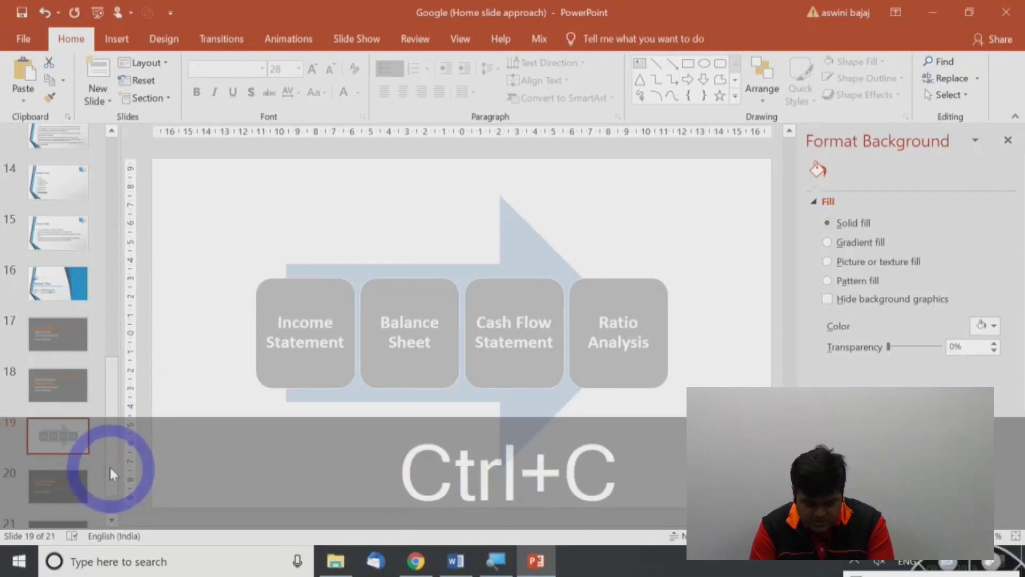
pyautogui.hotkey('ctrl', 'v')
pyautogui.hotkey('ctrl', 'v')
# - Give the Income Statement box on slide 19 a dark grey fill and light blue text
pyautogui.click(51, 315)
pyautogui.click(284, 377)
pyautogui.click(323, 318)
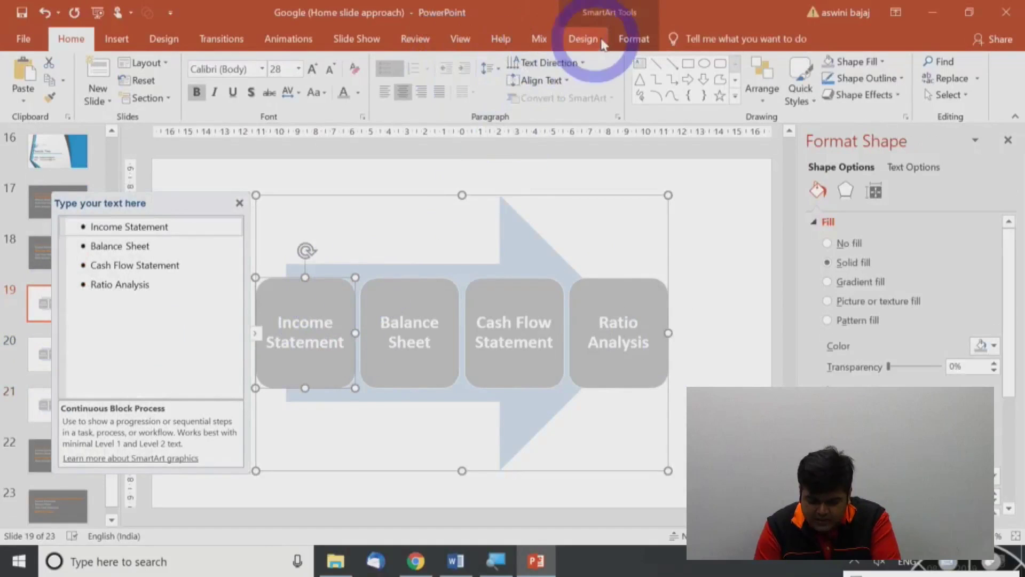
pyautogui.click(632, 40)
pyautogui.click(508, 61)
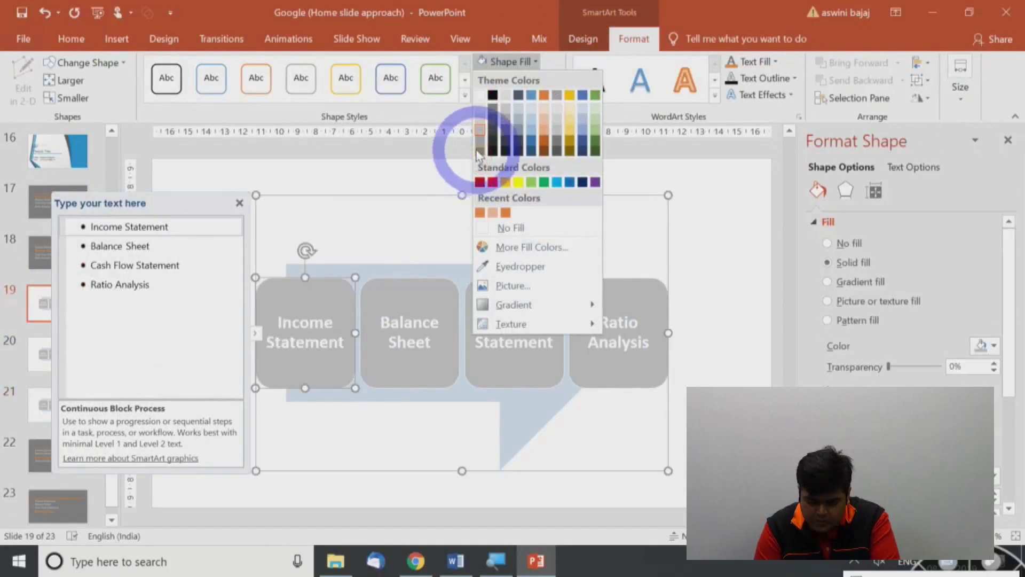
pyautogui.click(480, 152)
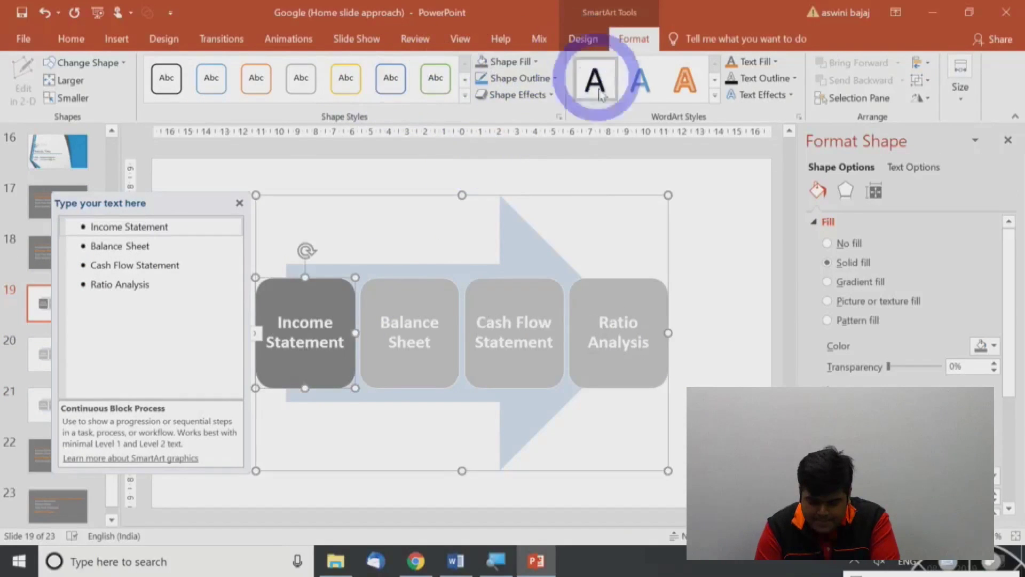
pyautogui.click(756, 62)
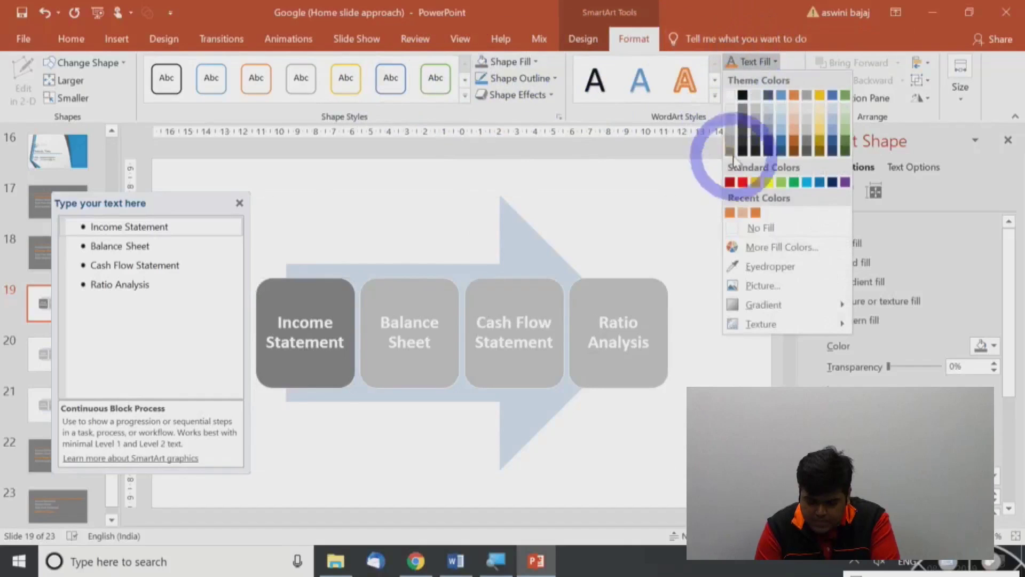
pyautogui.click(781, 131)
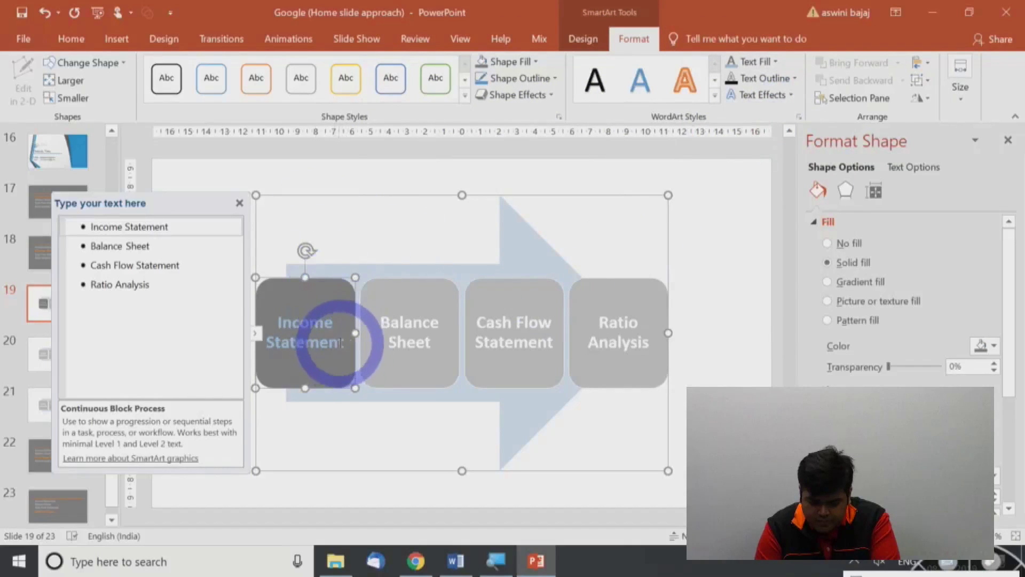
pyautogui.moveTo(340, 342); pyautogui.dragTo(256, 316)
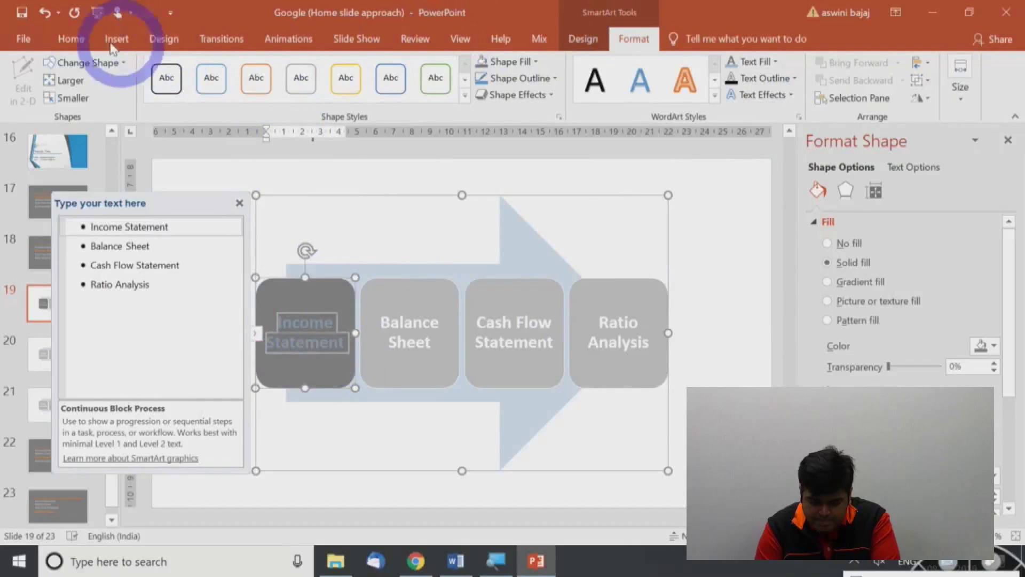
pyautogui.click(72, 40)
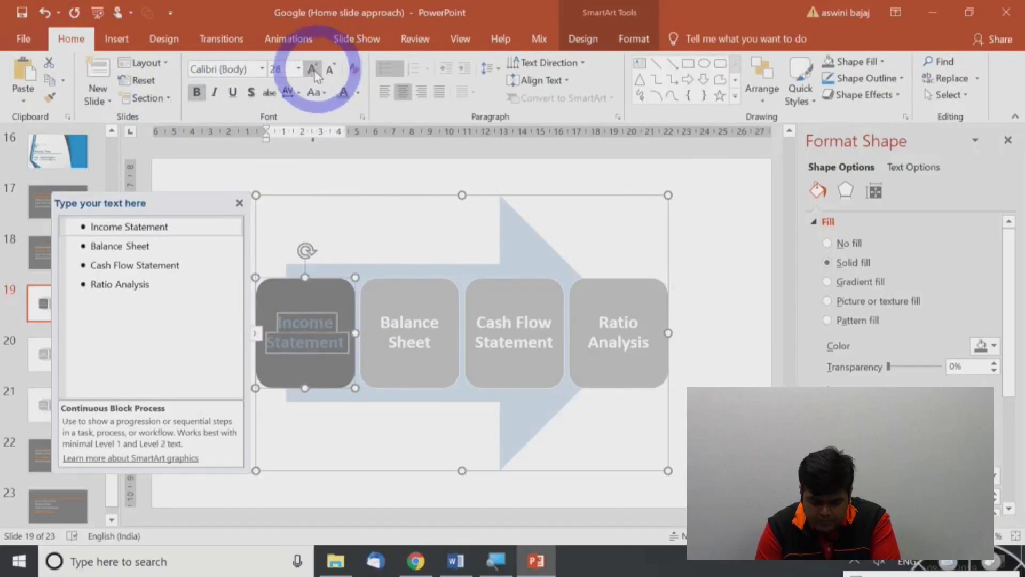
# - Make the Balance Sheet, Cash Flow Statement and Ratio Analysis labels non-bold at 24 pt
pyautogui.moveTo(428, 355); pyautogui.dragTo(412, 315)
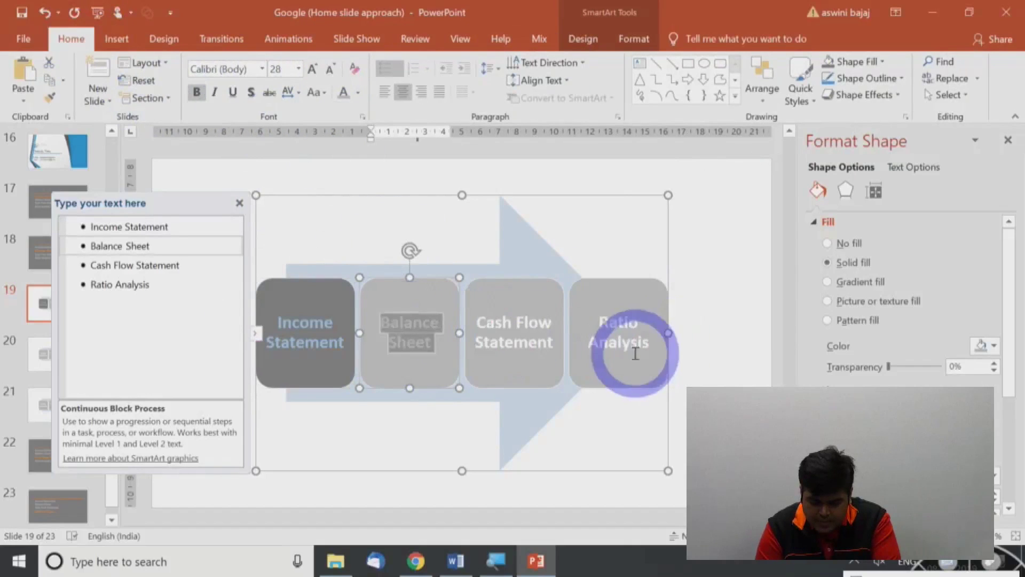
pyautogui.keyDown('ctrl'); pyautogui.click(510, 297); pyautogui.keyUp('ctrl')
pyautogui.keyDown('ctrl'); pyautogui.click(595, 292); pyautogui.keyUp('ctrl')
pyautogui.keyDown('ctrl'); pyautogui.click(399, 292); pyautogui.keyUp('ctrl')
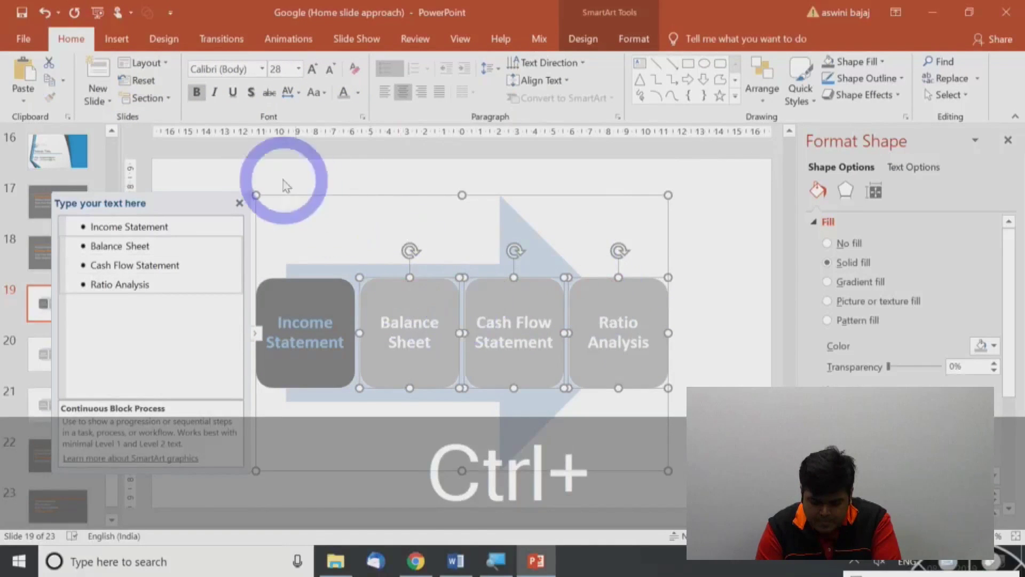
pyautogui.hotkey('ctrl', 'b')
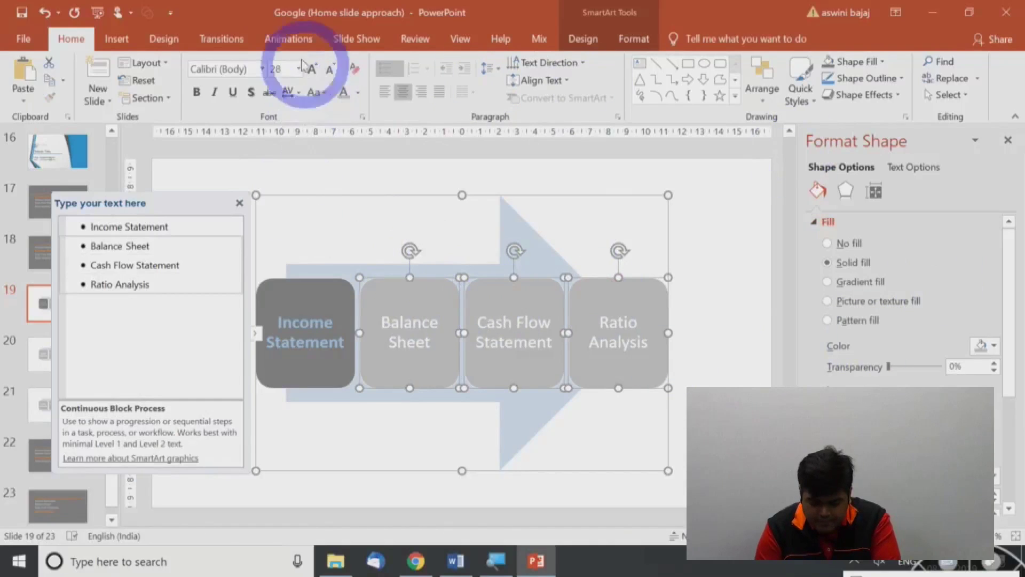
pyautogui.click(331, 69)
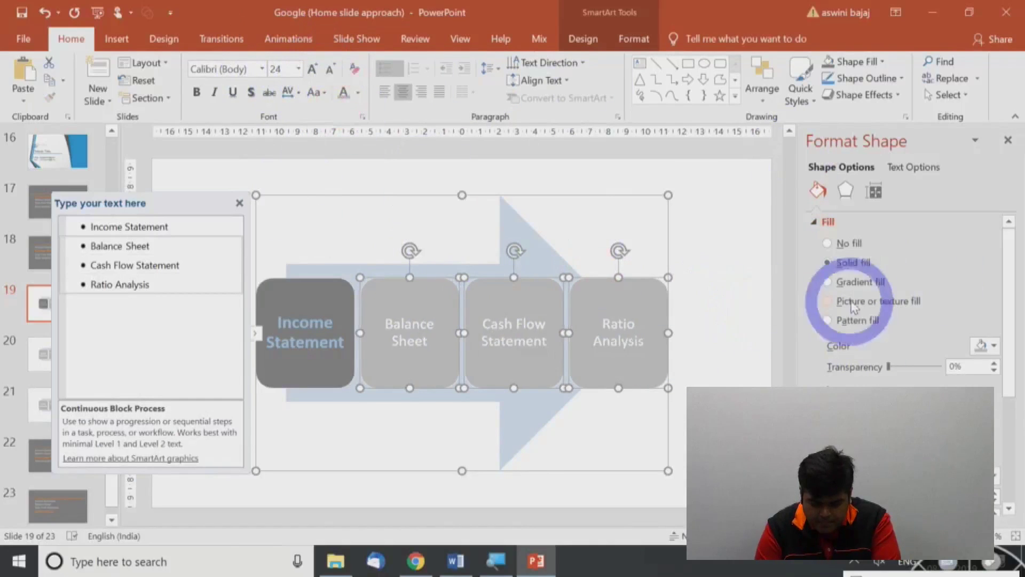
pyautogui.click(709, 264)
pyautogui.click(341, 305)
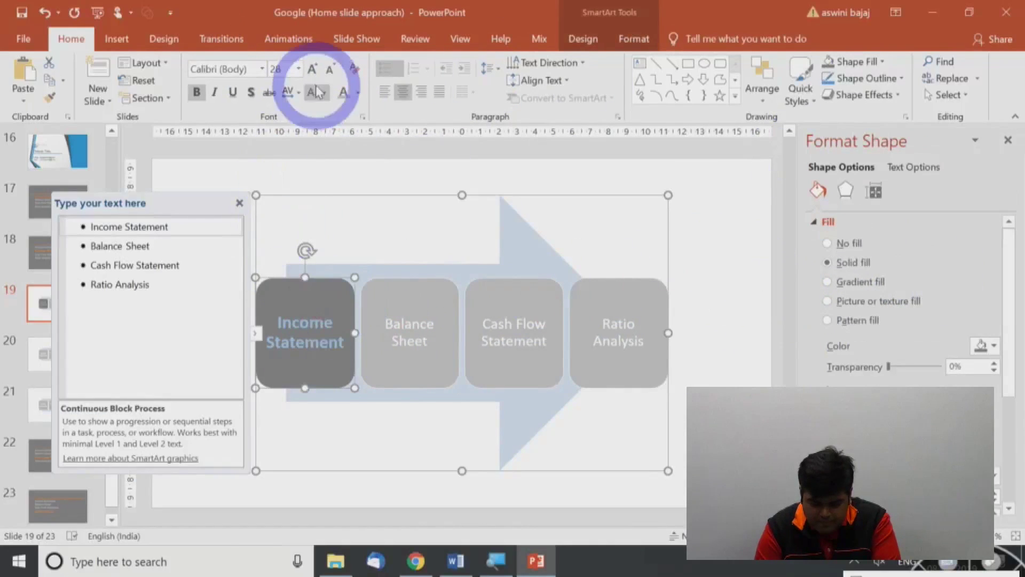
pyautogui.click(314, 69)
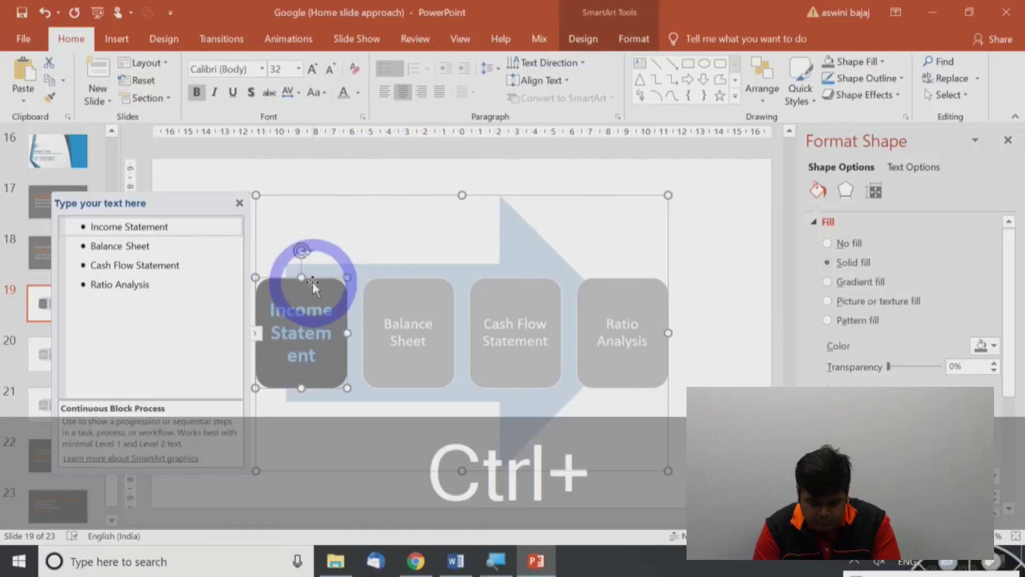
pyautogui.hotkey('ctrl', 'z')
pyautogui.click(734, 264)
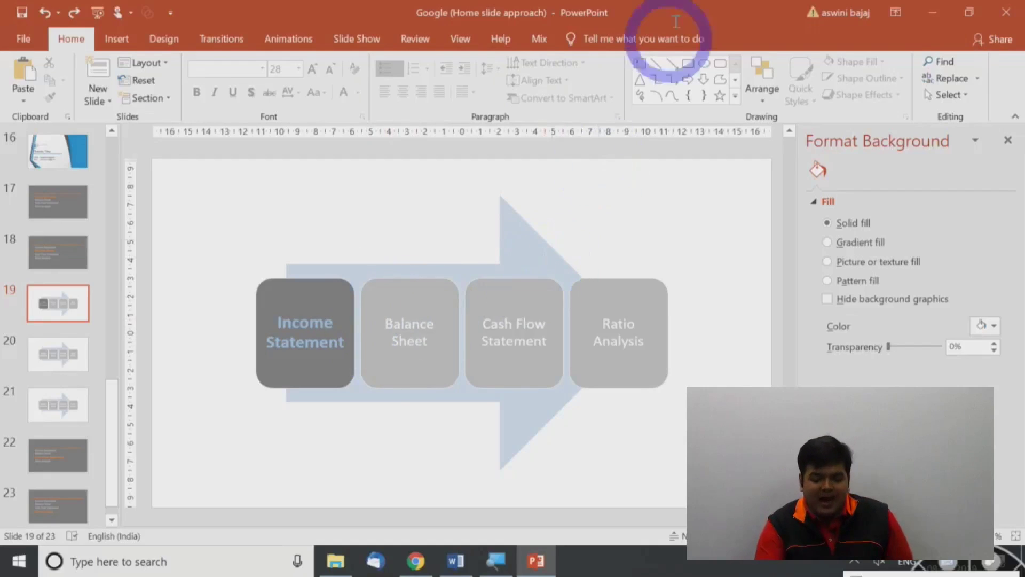
# - Switch the SmartArt graphic to the Continuous Picture List layout
pyautogui.click(480, 320)
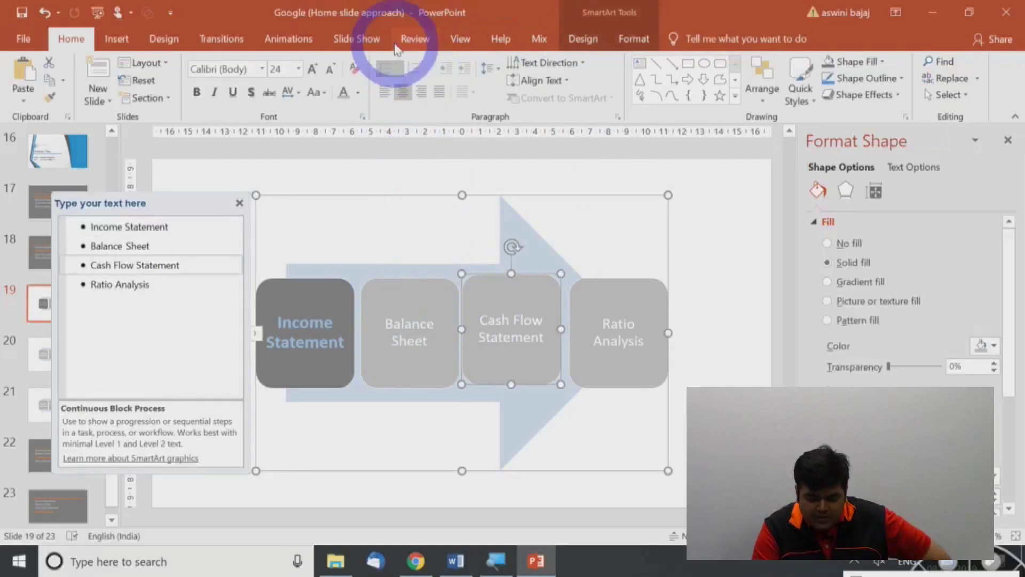
pyautogui.click(584, 38)
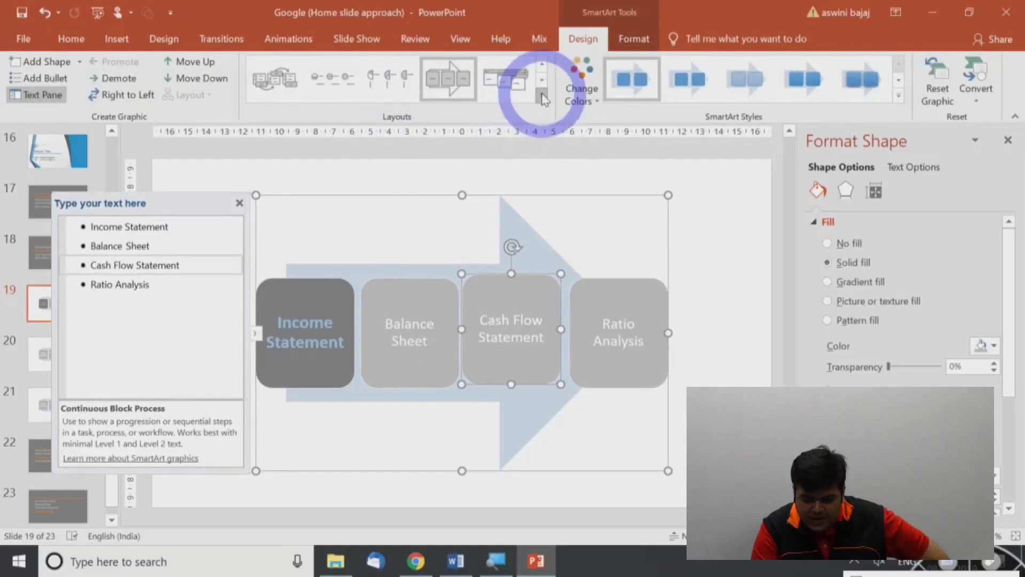
pyautogui.click(542, 96)
pyautogui.click(556, 271)
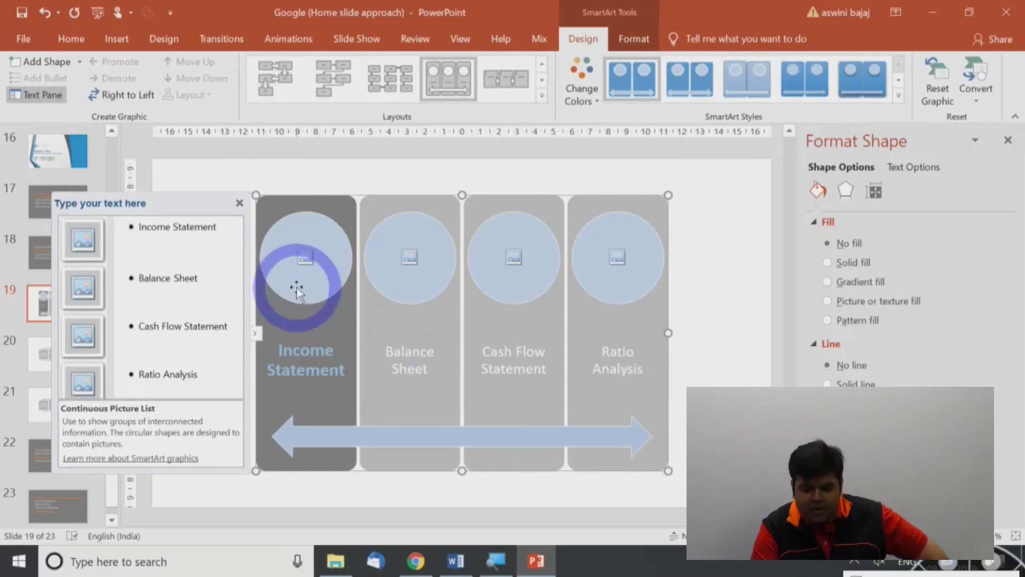
# - Select the Income Statement picture circle and open Insert Pictures
pyautogui.click(320, 265)
pyautogui.click(411, 259)
pyautogui.click(513, 258)
pyautogui.click(618, 258)
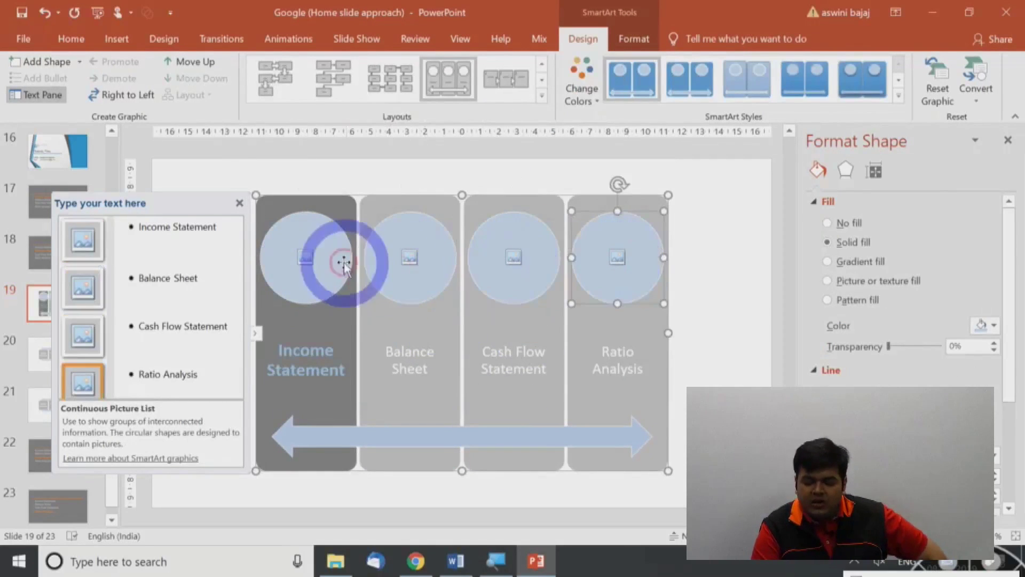
pyautogui.click(325, 291)
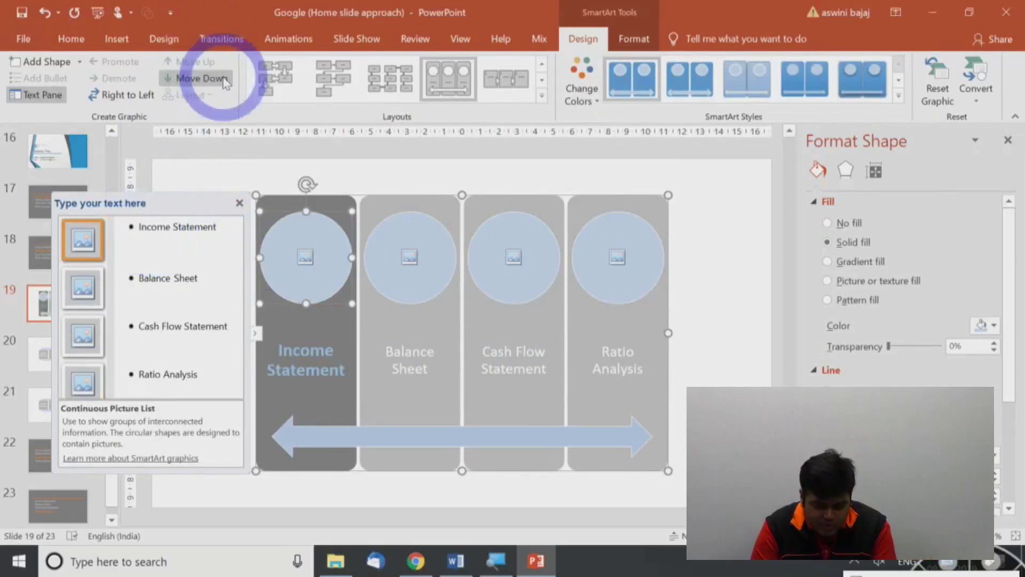
pyautogui.click(117, 43)
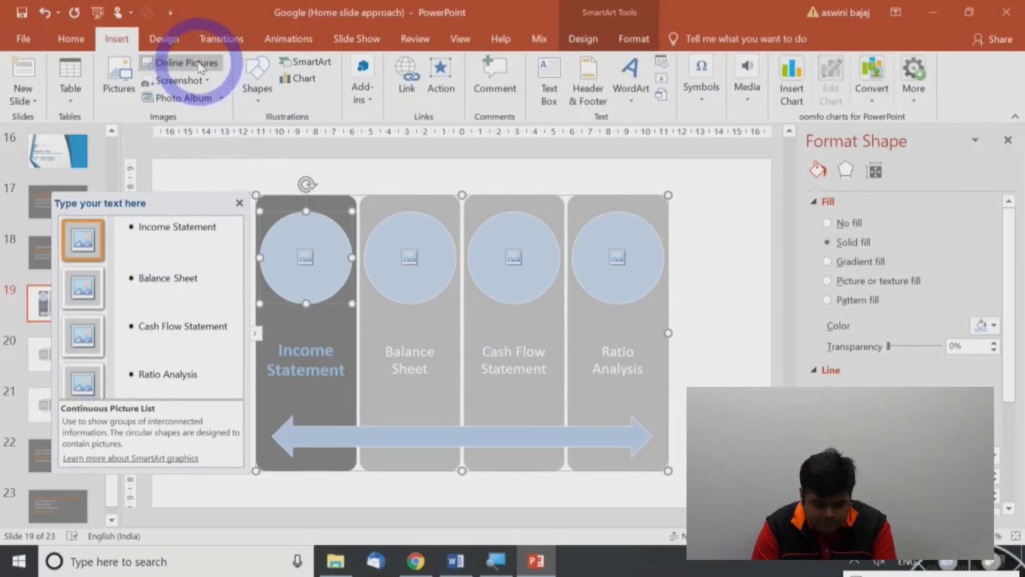
pyautogui.click(118, 80)
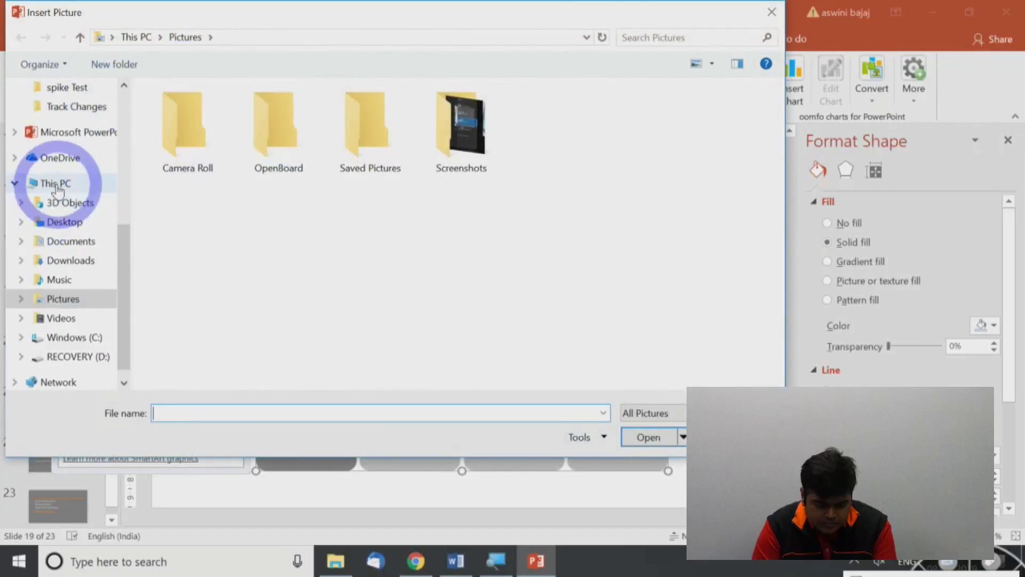
# - Insert a cube picture from the ABFC Images 'cube designs for refernce' folder
pyautogui.doubleClick(199, 127)
pyautogui.doubleClick(561, 137)
pyautogui.click(182, 140)
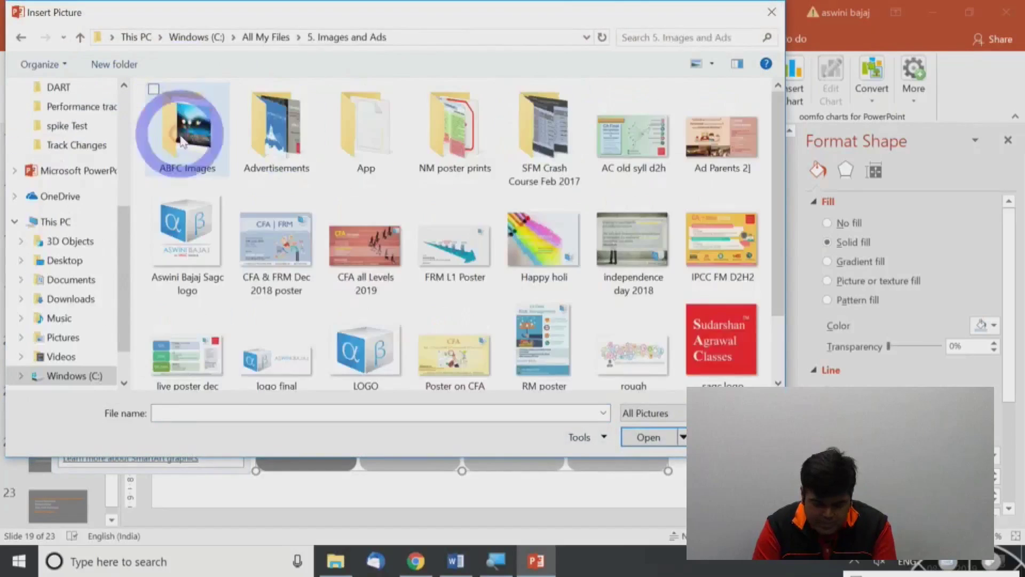
pyautogui.doubleClick(181, 140)
pyautogui.doubleClick(183, 113)
pyautogui.click(224, 247)
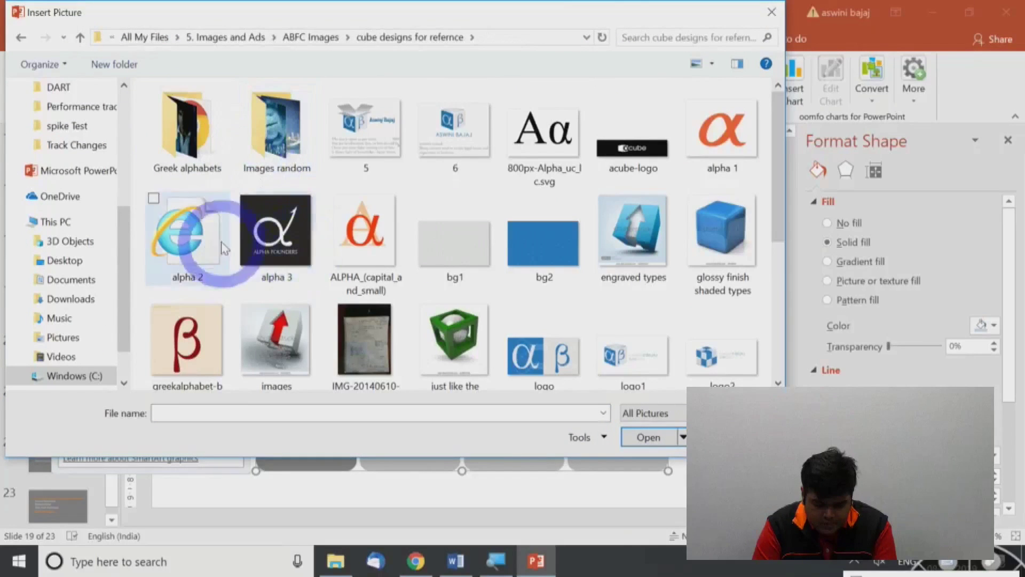
pyautogui.click(344, 230)
pyautogui.click(655, 105)
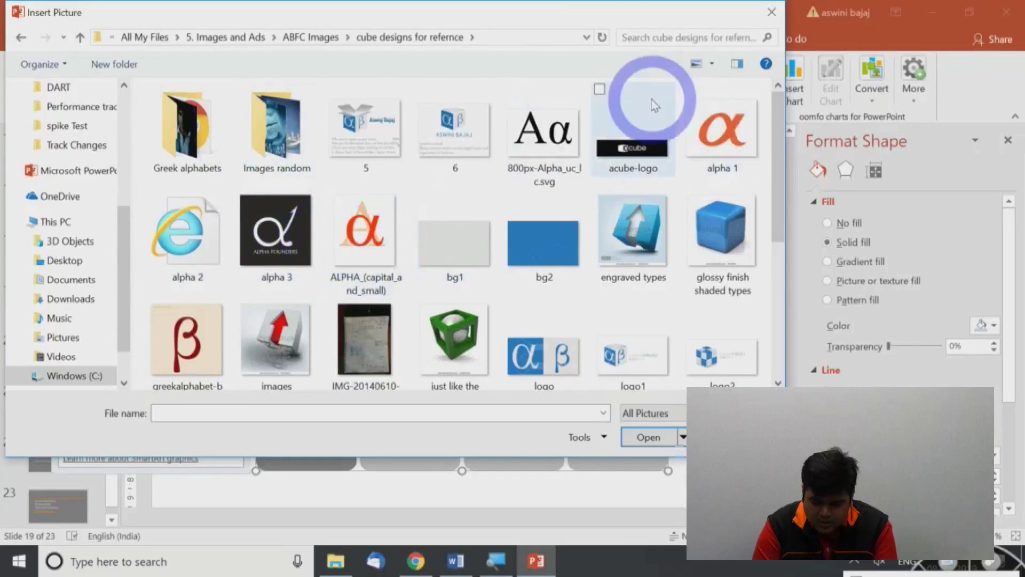
pyautogui.doubleClick(633, 230)
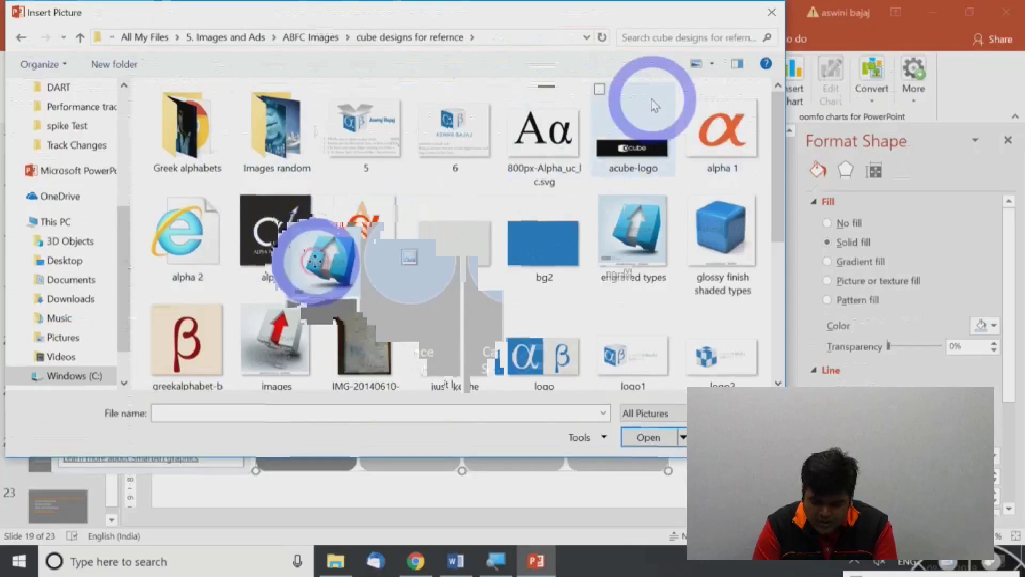
pyautogui.moveTo(315, 256); pyautogui.dragTo(435, 277)
# - Place the engraved cube in the Income Statement circle and delete the stray cube picture
pyautogui.click(305, 257)
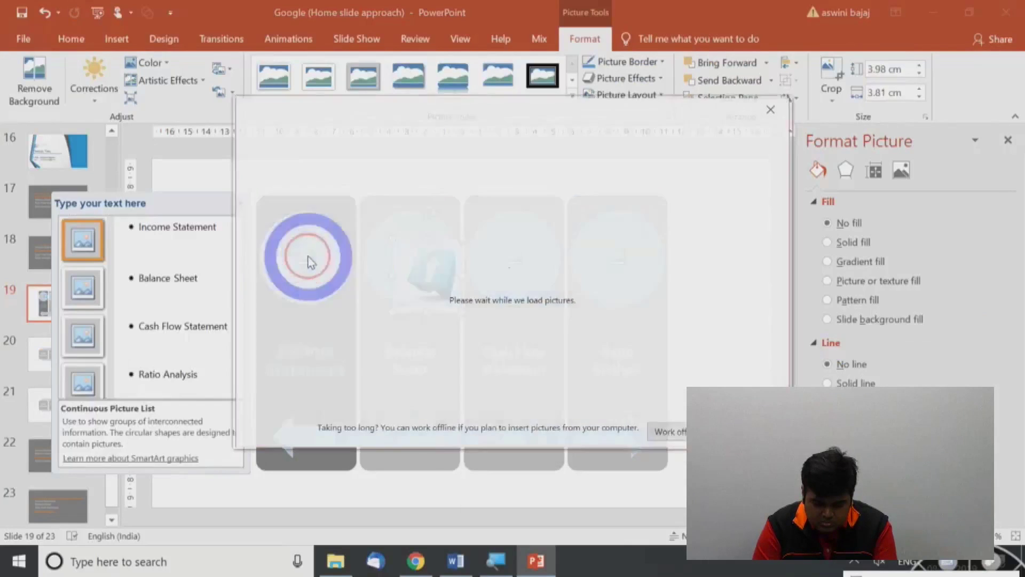
pyautogui.click(662, 410)
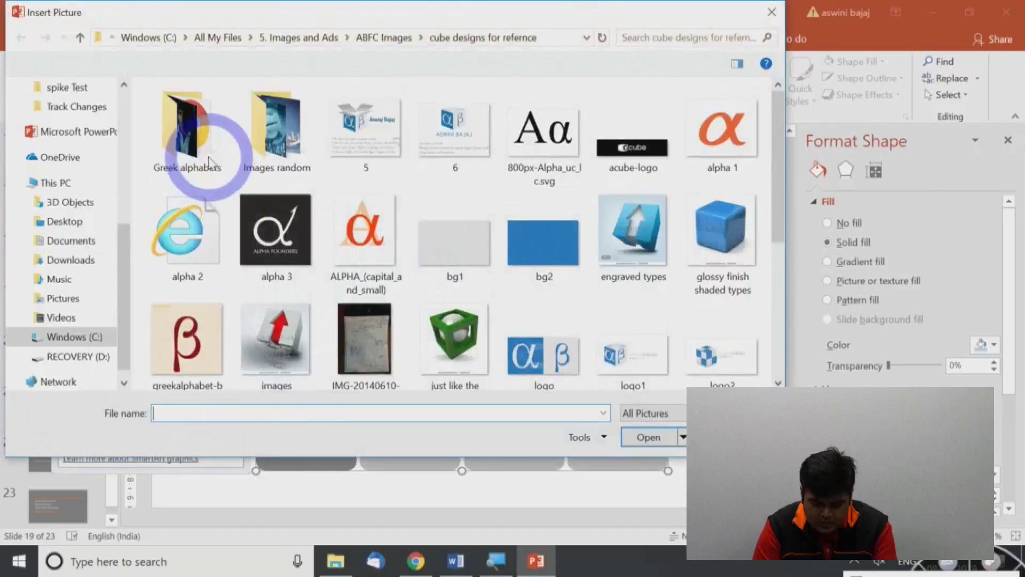
pyautogui.press('Escape')
pyautogui.click(427, 267)
pyautogui.press('Delete')
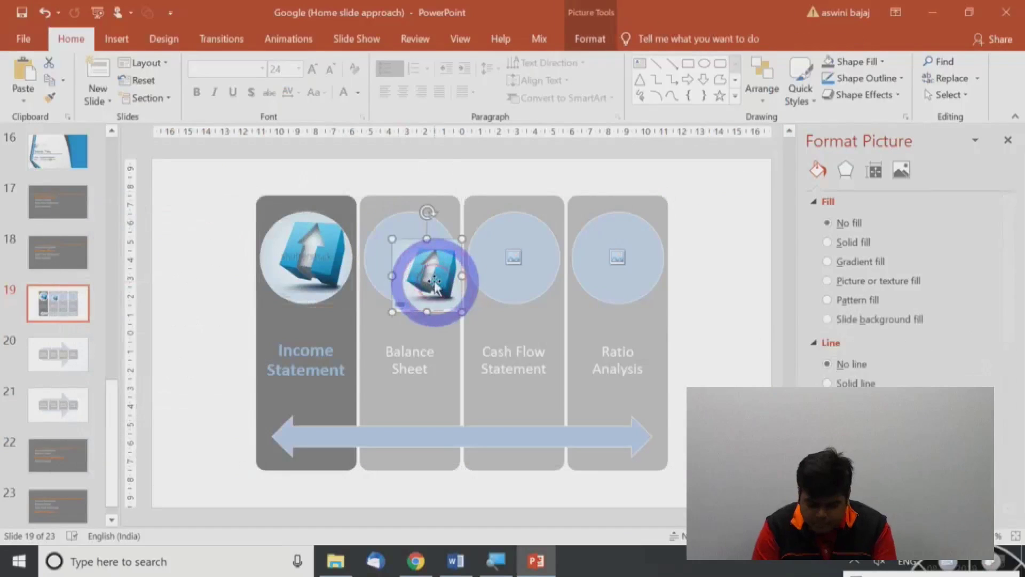
# - Put the green cube in Balance Sheet and the red arrow picture in Cash Flow Statement
pyautogui.click(407, 257)
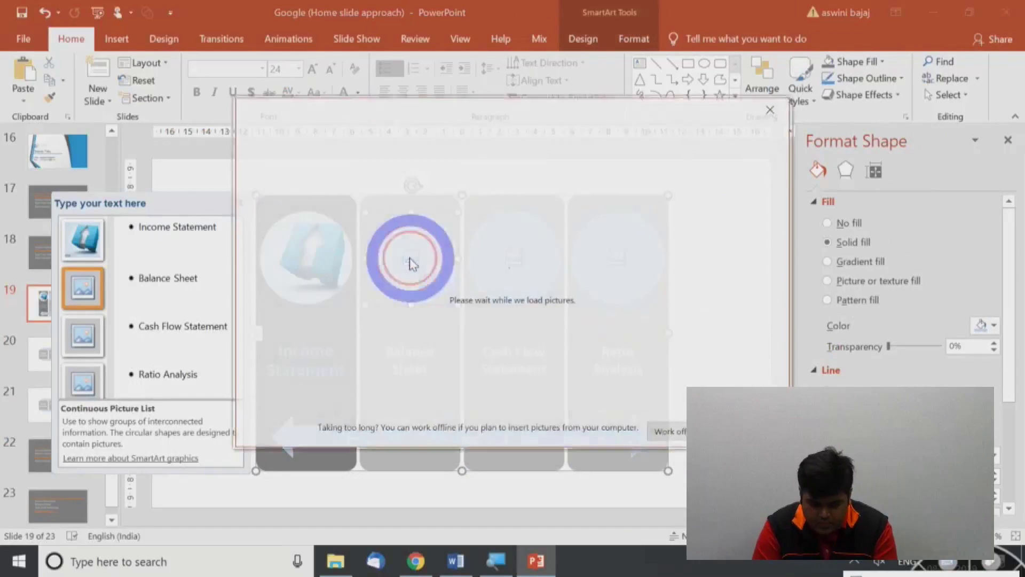
pyautogui.click(668, 433)
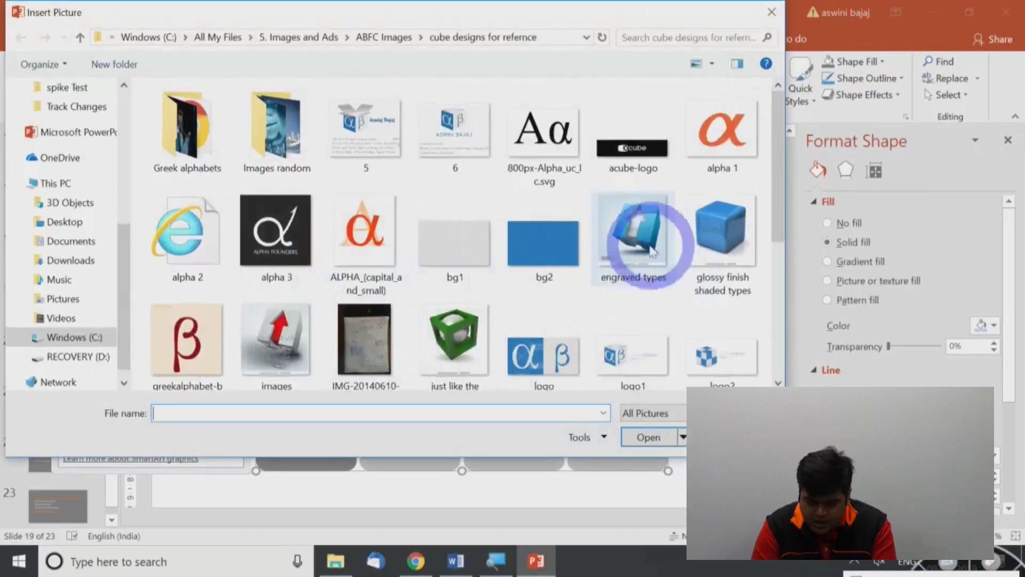
pyautogui.doubleClick(446, 338)
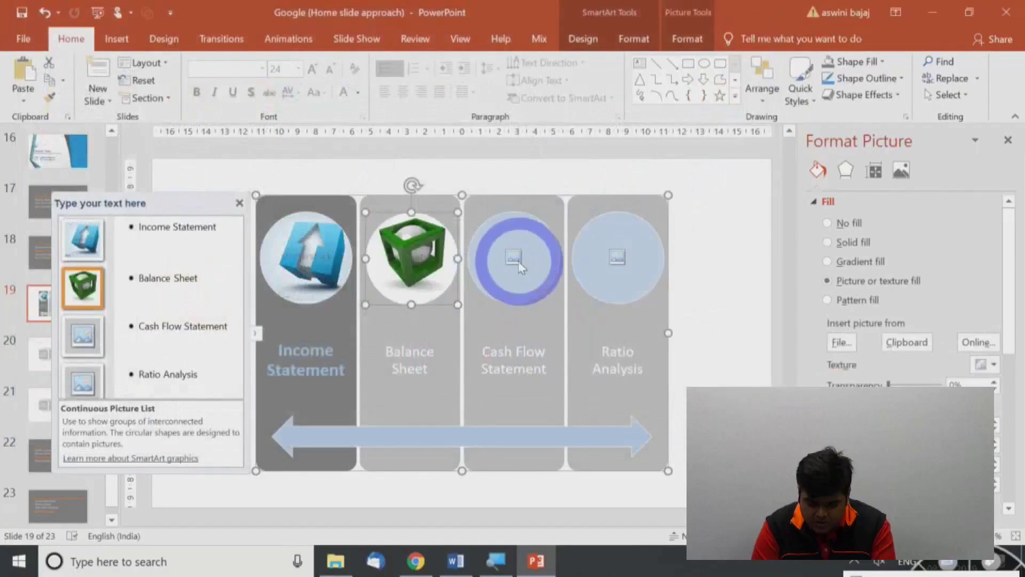
pyautogui.click(517, 254)
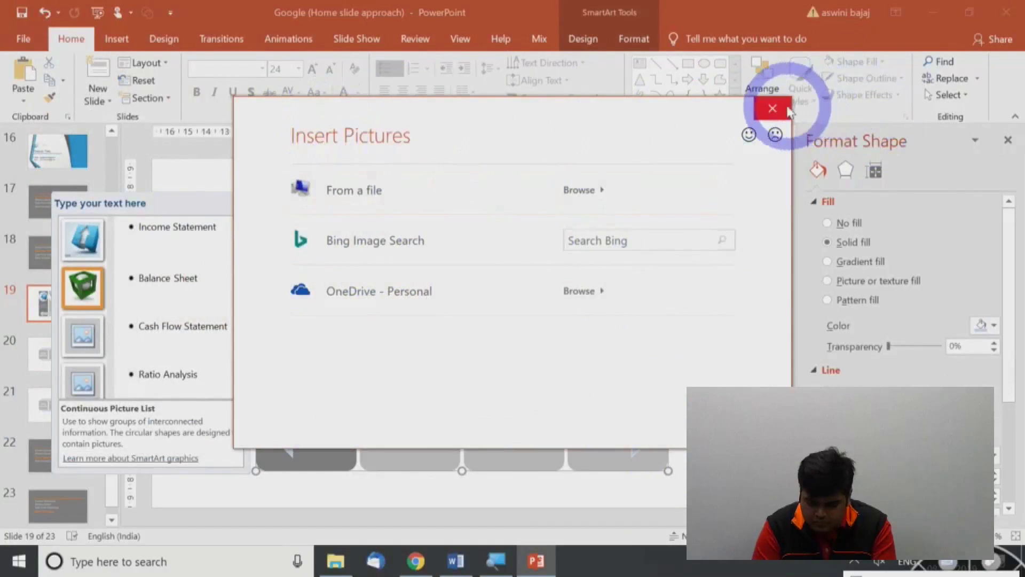
pyautogui.click(773, 109)
pyautogui.click(518, 259)
pyautogui.click(666, 433)
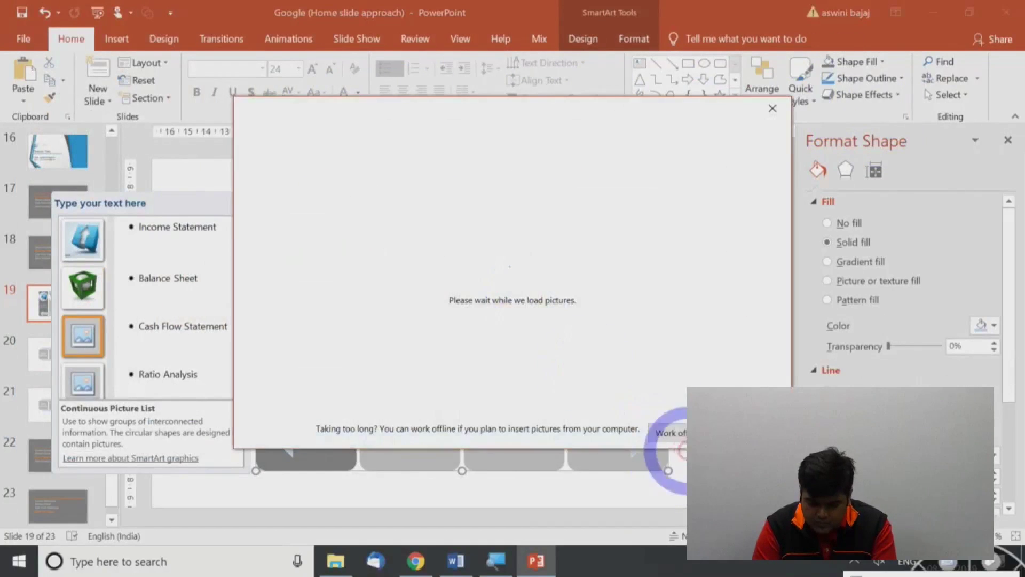
pyautogui.click(544, 200)
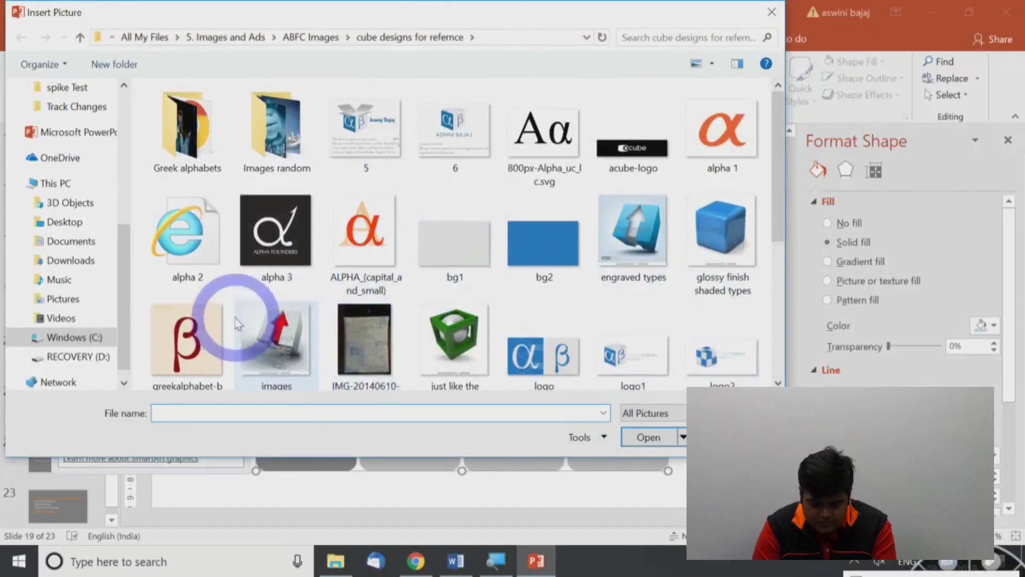
pyautogui.doubleClick(274, 341)
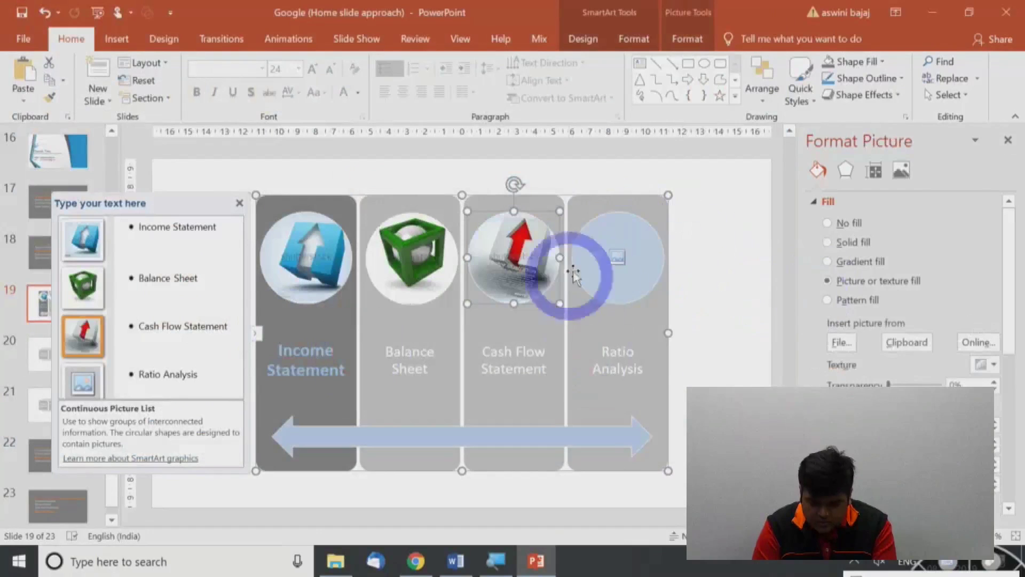
pyautogui.click(735, 315)
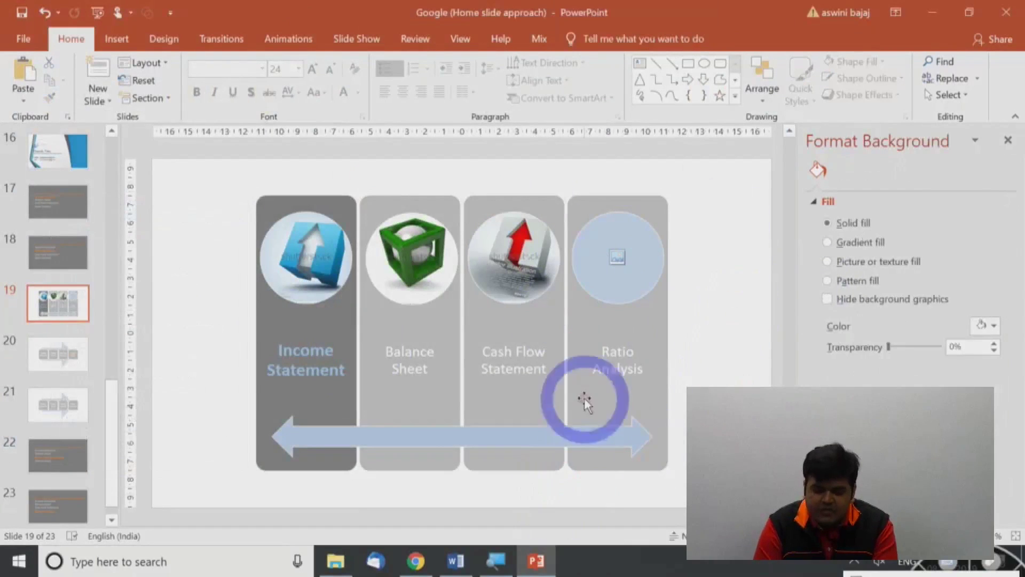
# - Recolour the Balance Sheet and Cash Flow Statement pictures to Light Gray
pyautogui.click(446, 259)
pyautogui.keyDown('ctrl'); pyautogui.click(497, 257); pyautogui.keyUp('ctrl')
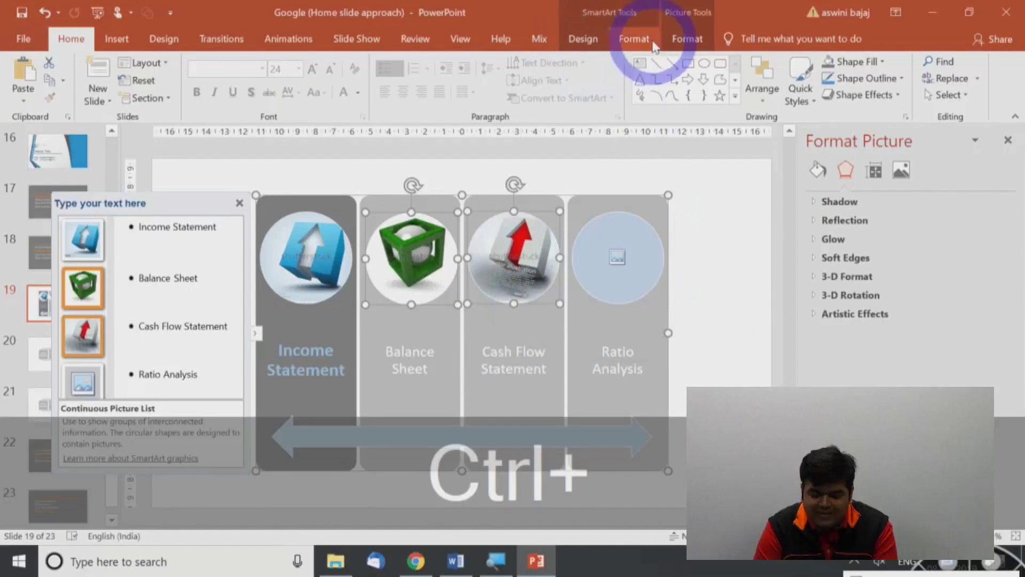
pyautogui.click(635, 38)
pyautogui.click(688, 39)
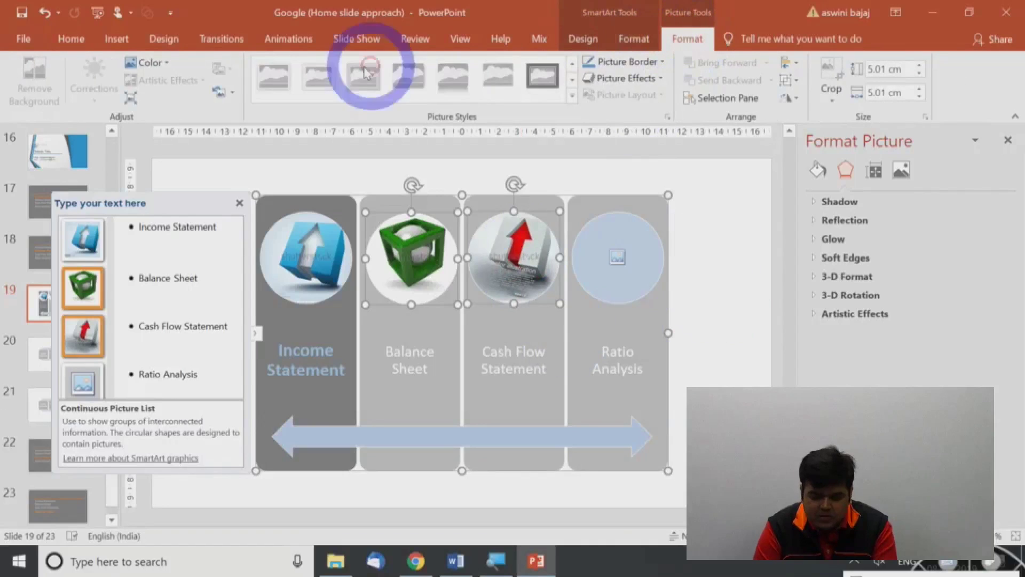
pyautogui.click(146, 63)
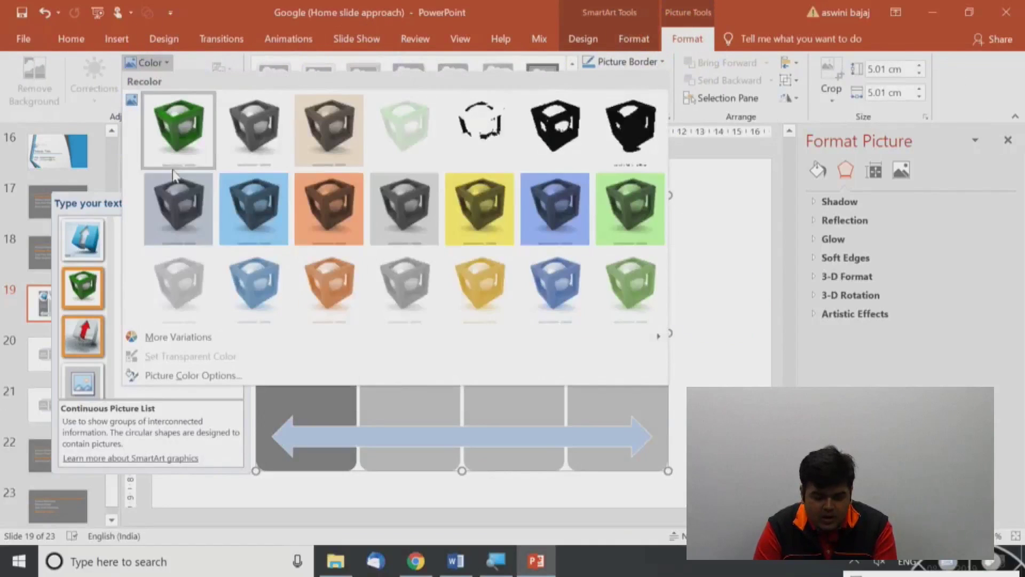
pyautogui.click(185, 270)
pyautogui.click(663, 316)
pyautogui.click(721, 286)
pyautogui.click(295, 259)
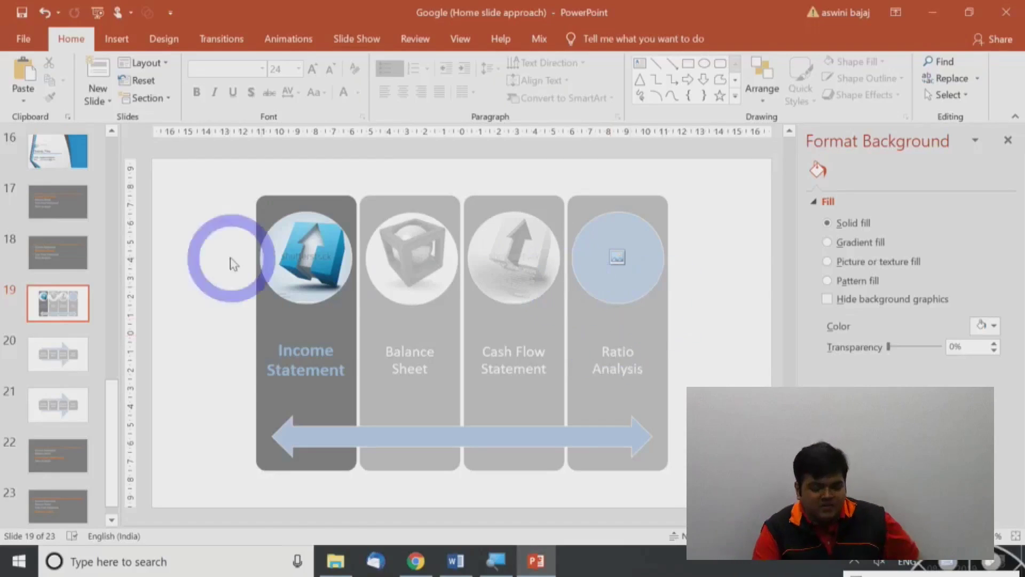
# - Draw a straight line across the four columns and move it just above the titles
pyautogui.click(116, 38)
pyautogui.click(257, 93)
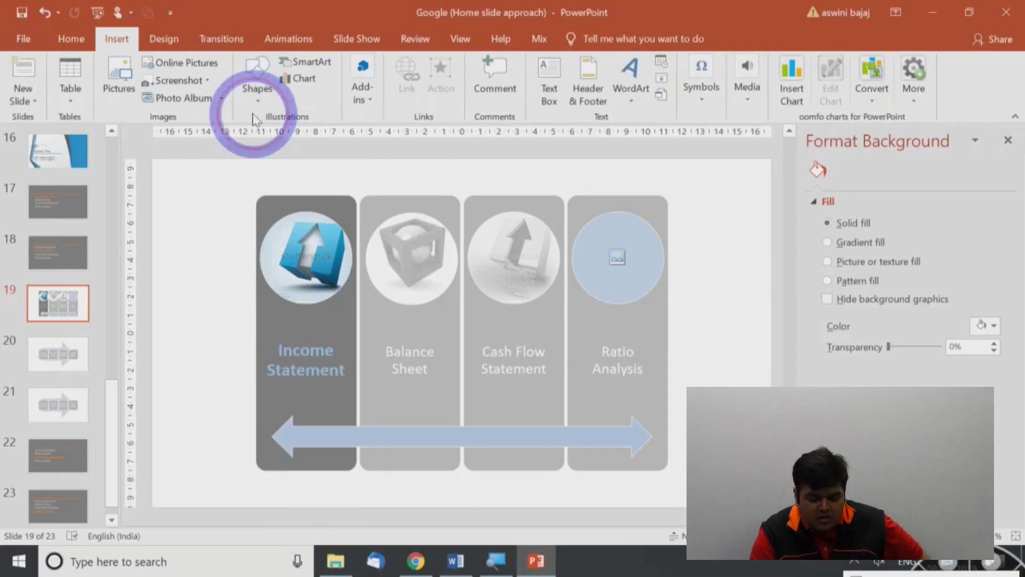
pyautogui.click(269, 142)
pyautogui.moveTo(256, 321)
pyautogui.mouseDown()
pyautogui.moveTo(268, 333)
pyautogui.moveTo(641, 332)
pyautogui.mouseUp()
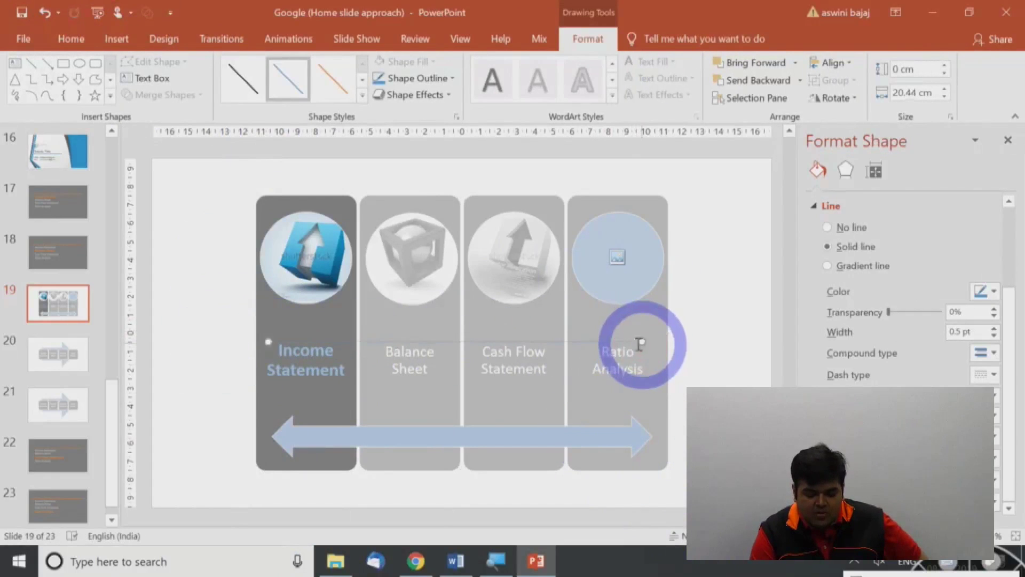
pyautogui.moveTo(579, 339)
pyautogui.mouseDown()
pyautogui.moveTo(583, 310)
pyautogui.moveTo(571, 321)
pyautogui.mouseUp()
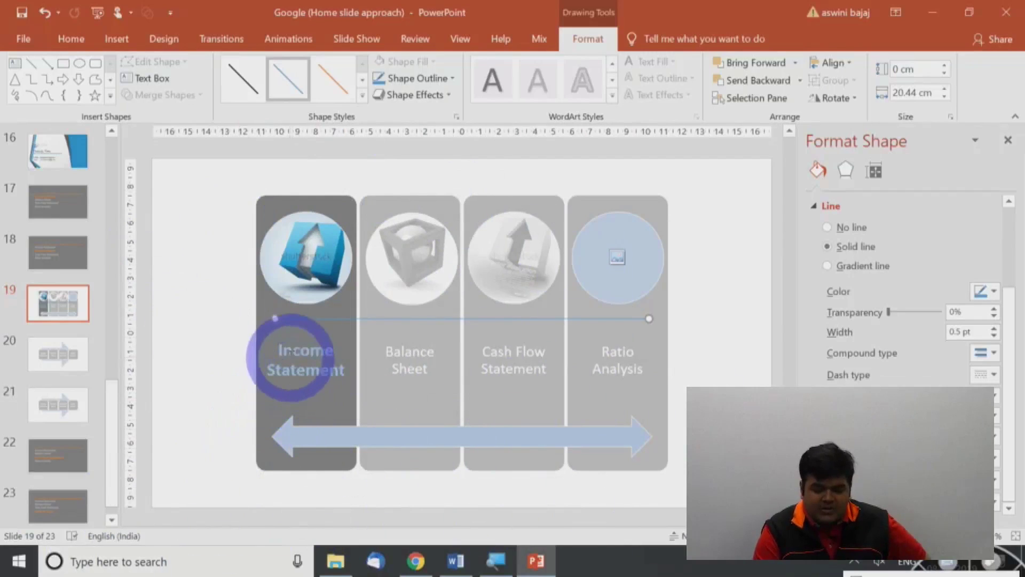
pyautogui.click(294, 359)
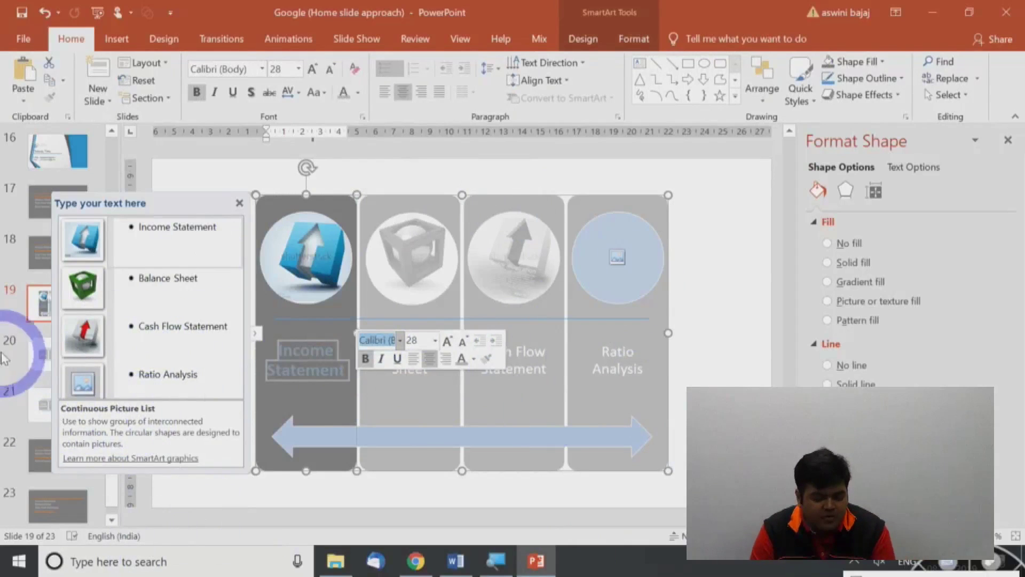
# - Copy slide 19, paste three copies, and review the new slides 20 and 21
pyautogui.click(50, 303)
pyautogui.hotkey('ctrl', 'c')
pyautogui.hotkey('ctrl', 'v')
pyautogui.hotkey('ctrl', 'v')
pyautogui.hotkey('ctrl', 'v')
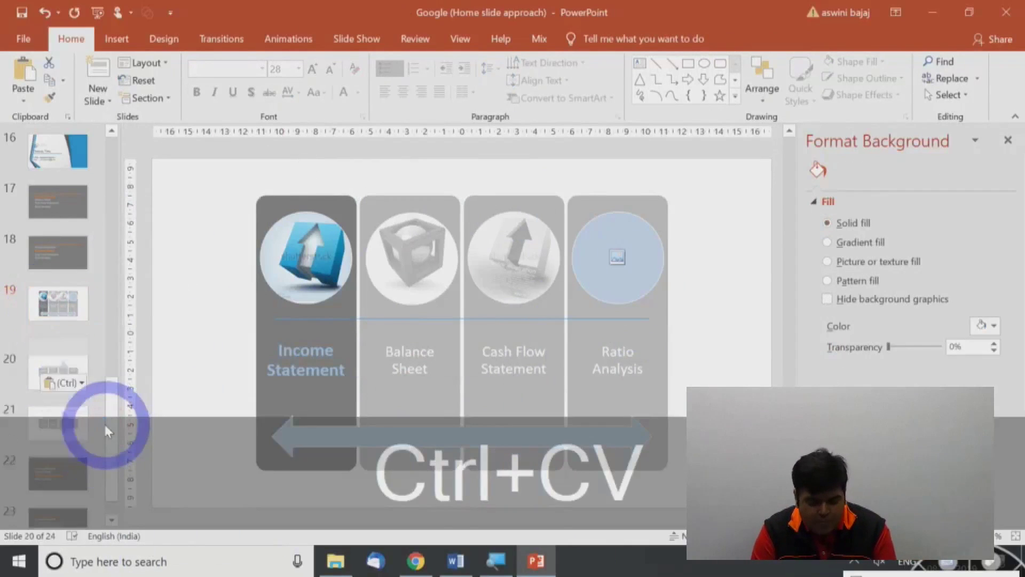
pyautogui.click(65, 318)
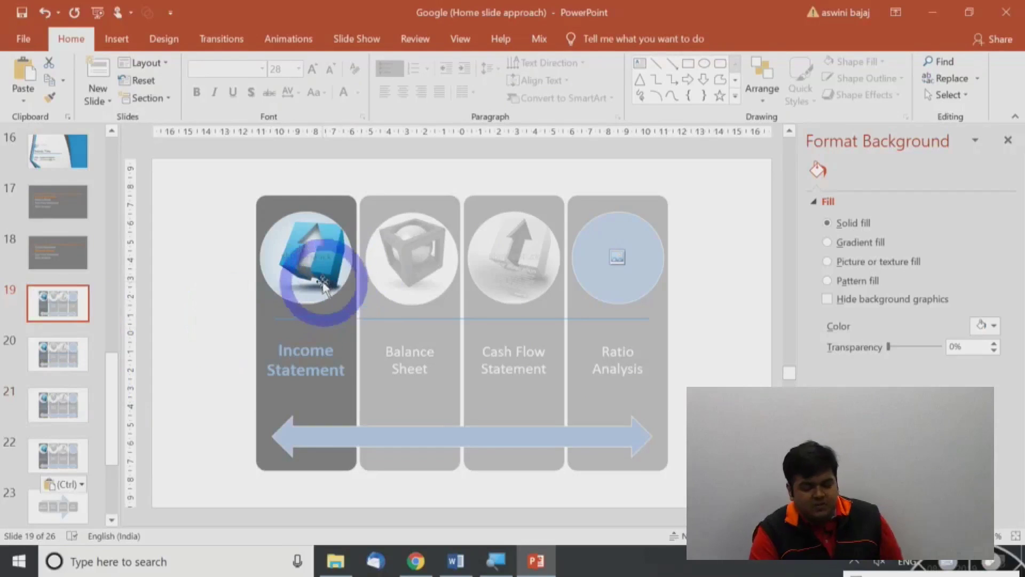
pyautogui.click(64, 353)
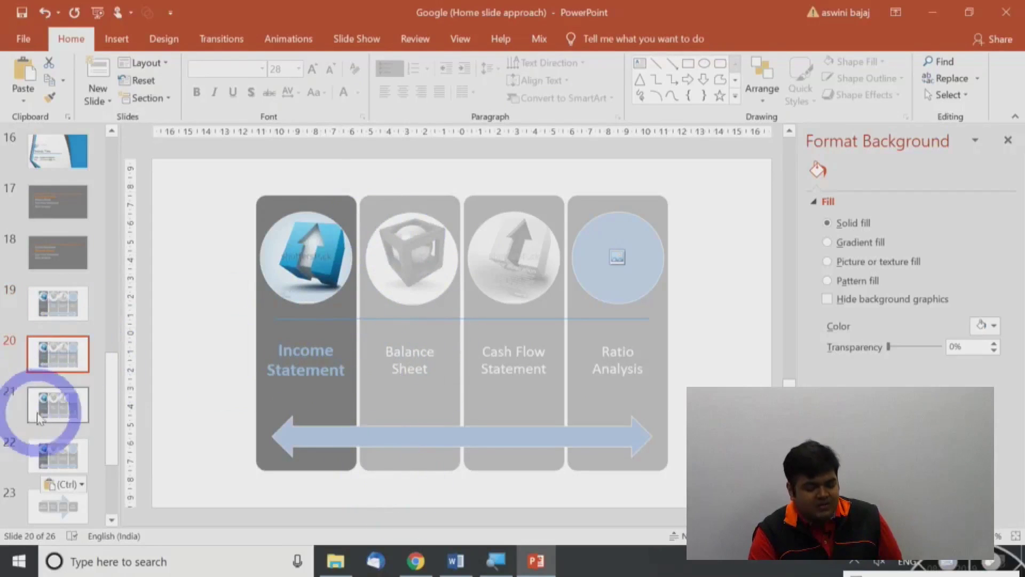
pyautogui.click(54, 406)
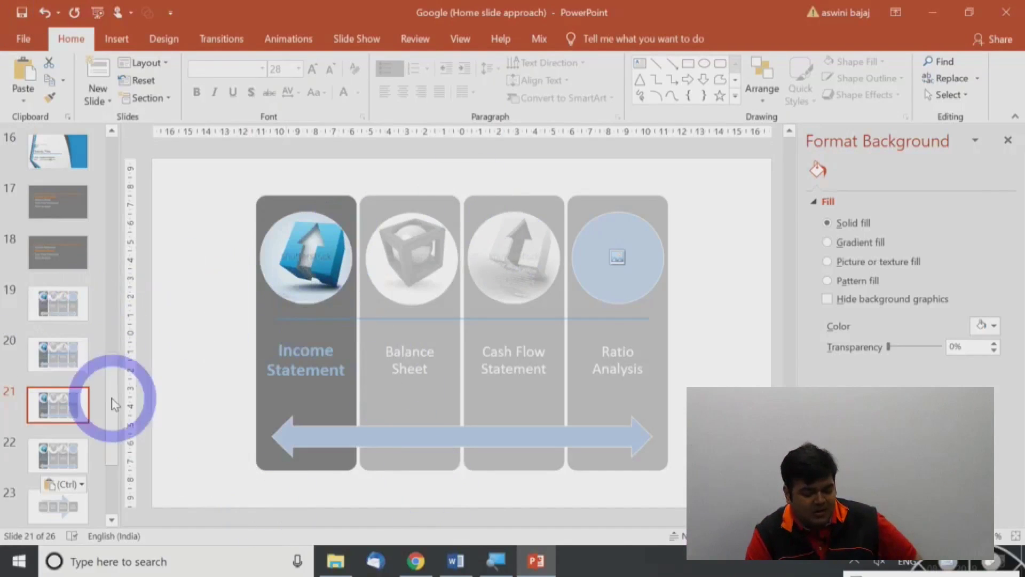
pyautogui.click(64, 430)
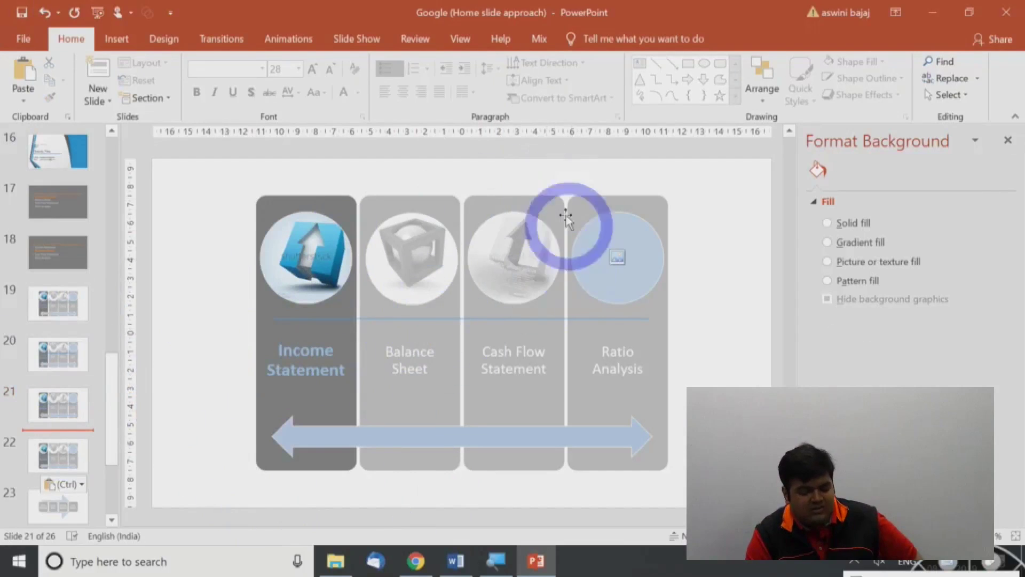